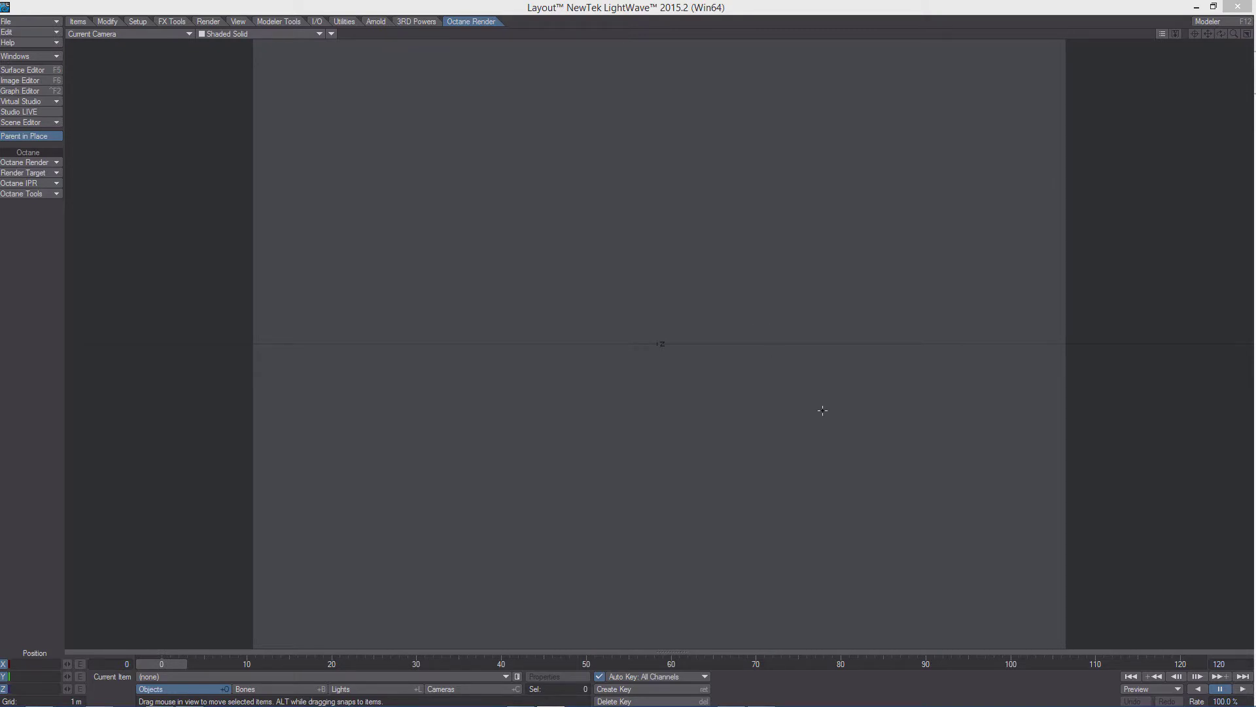
# Switch from the empty Layout scene to Modeler with a new, unnamed object.
pyautogui.click(875, 120)
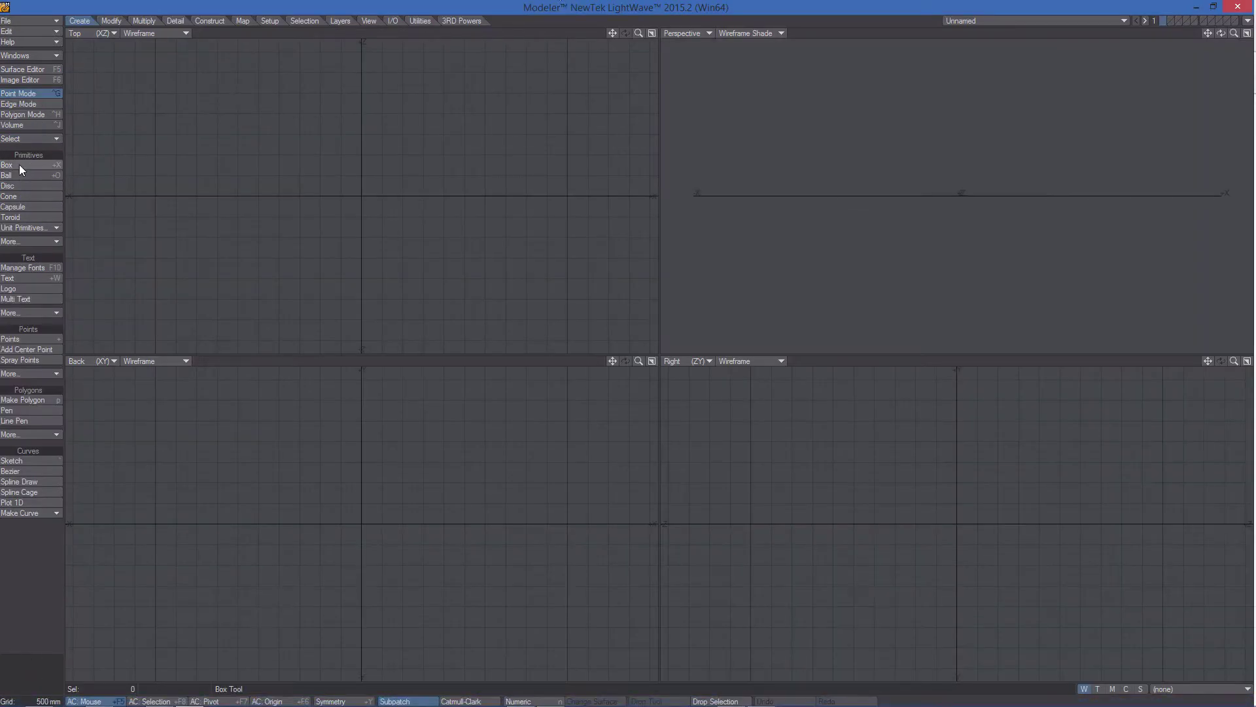
# Draw a box and set it to 25 m width and depth, 0 height, centred at the origin.
pyautogui.click(16, 165)
pyautogui.moveTo(233, 95); pyautogui.dragTo(592, 388)
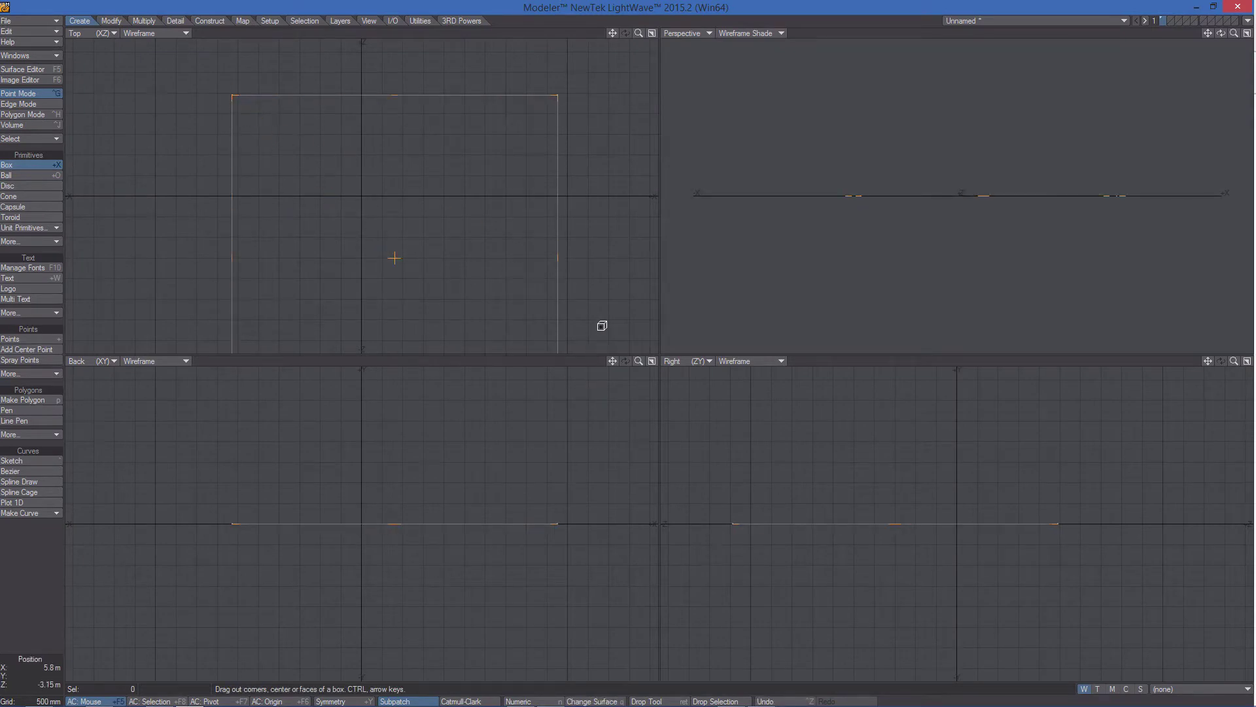
pyautogui.press('n')
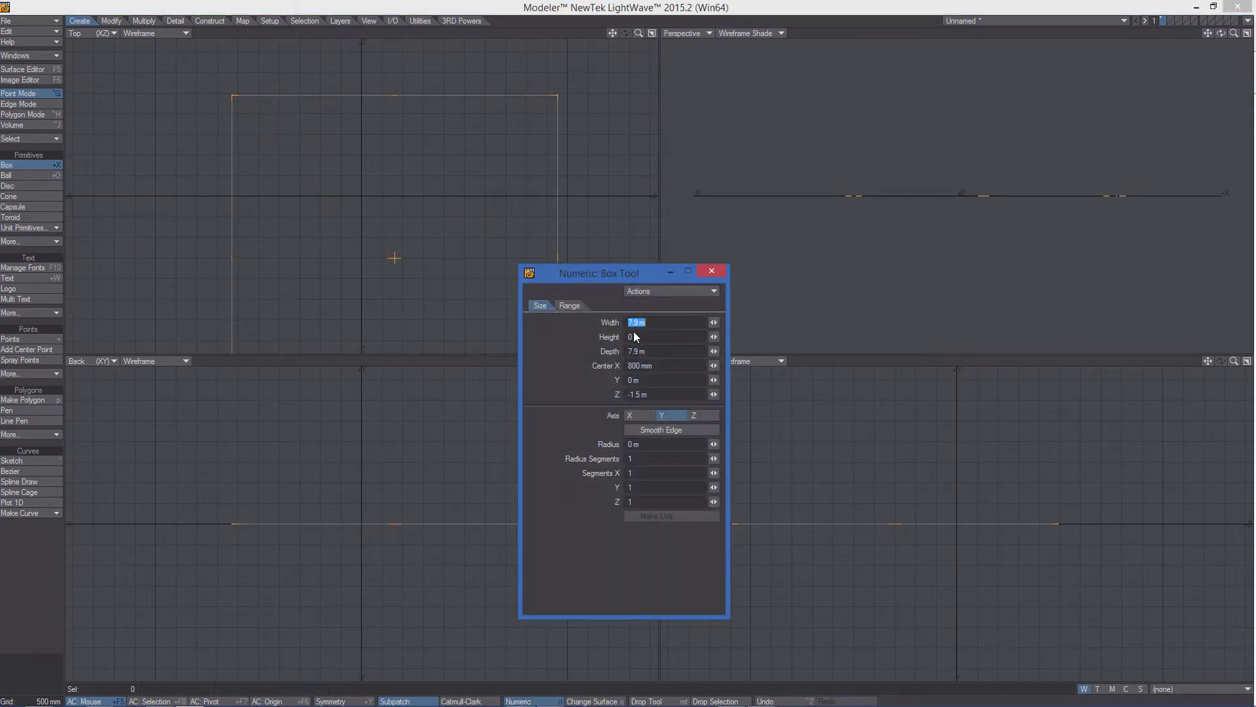
pyautogui.write('25 m')
pyautogui.press('Tab')
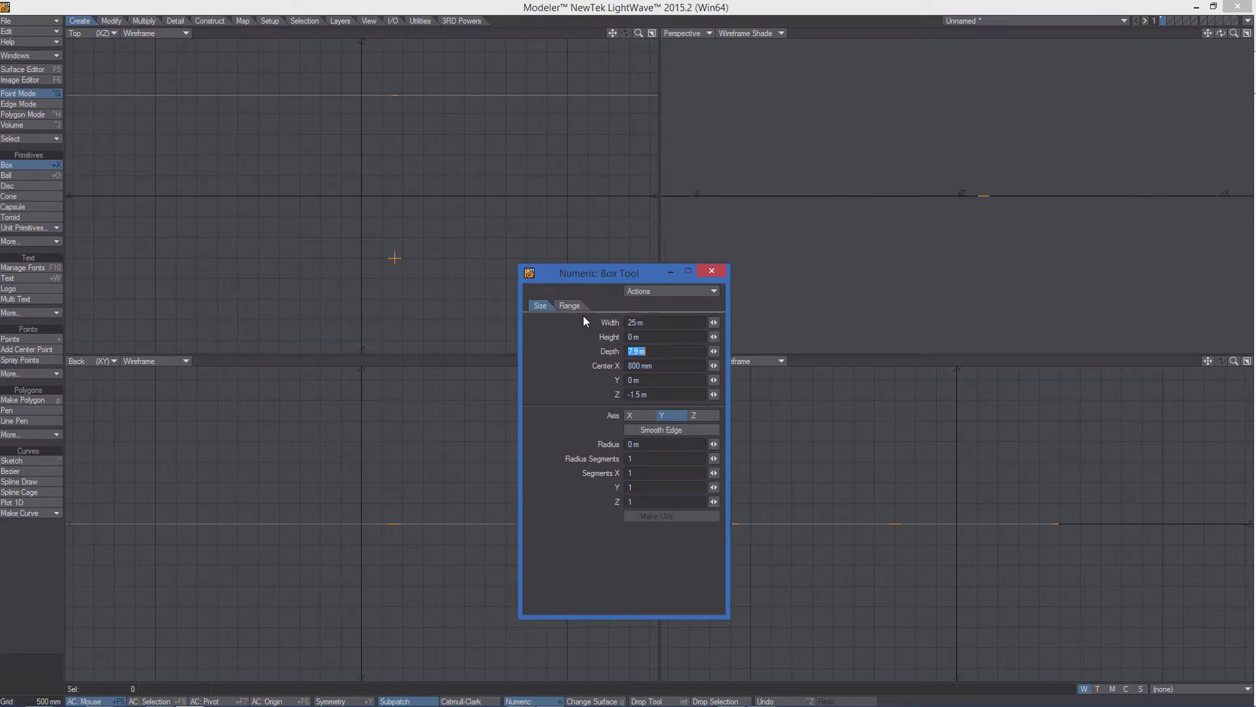
pyautogui.write('25m')
pyautogui.press('Tab')
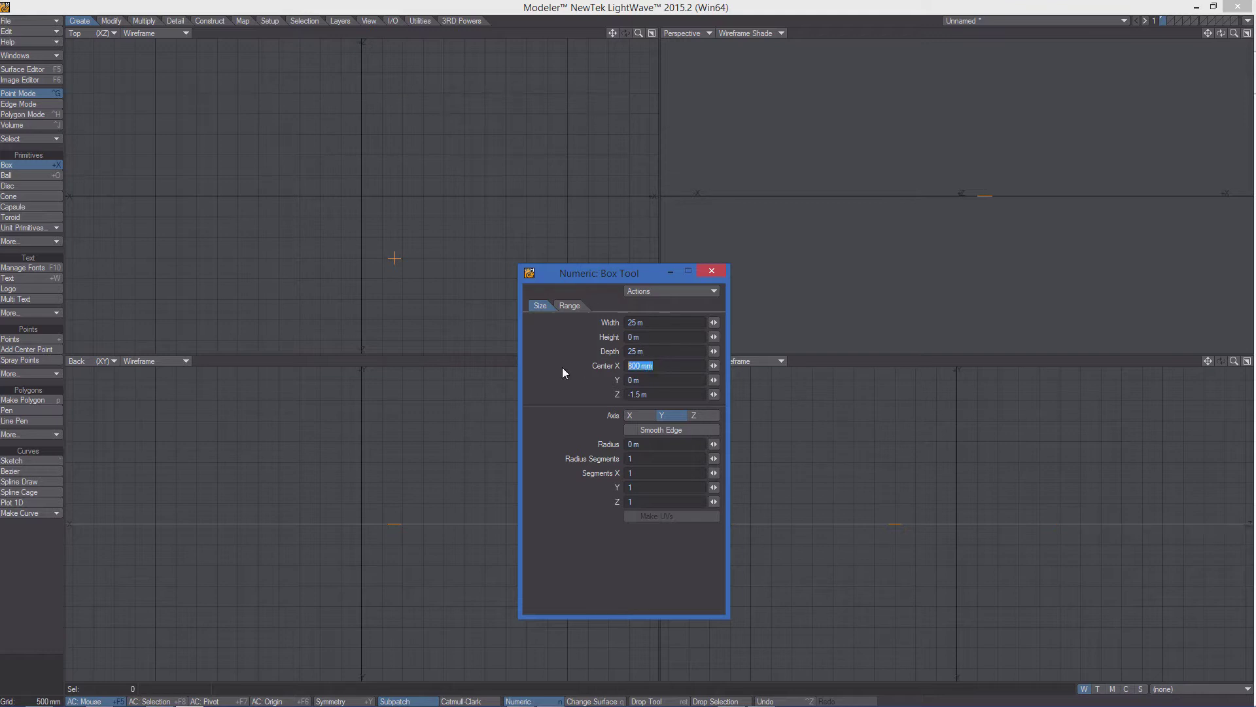
pyautogui.write('0')
pyautogui.press('Tab')
pyautogui.press('Tab')
pyautogui.write('0')
pyautogui.press('Return')
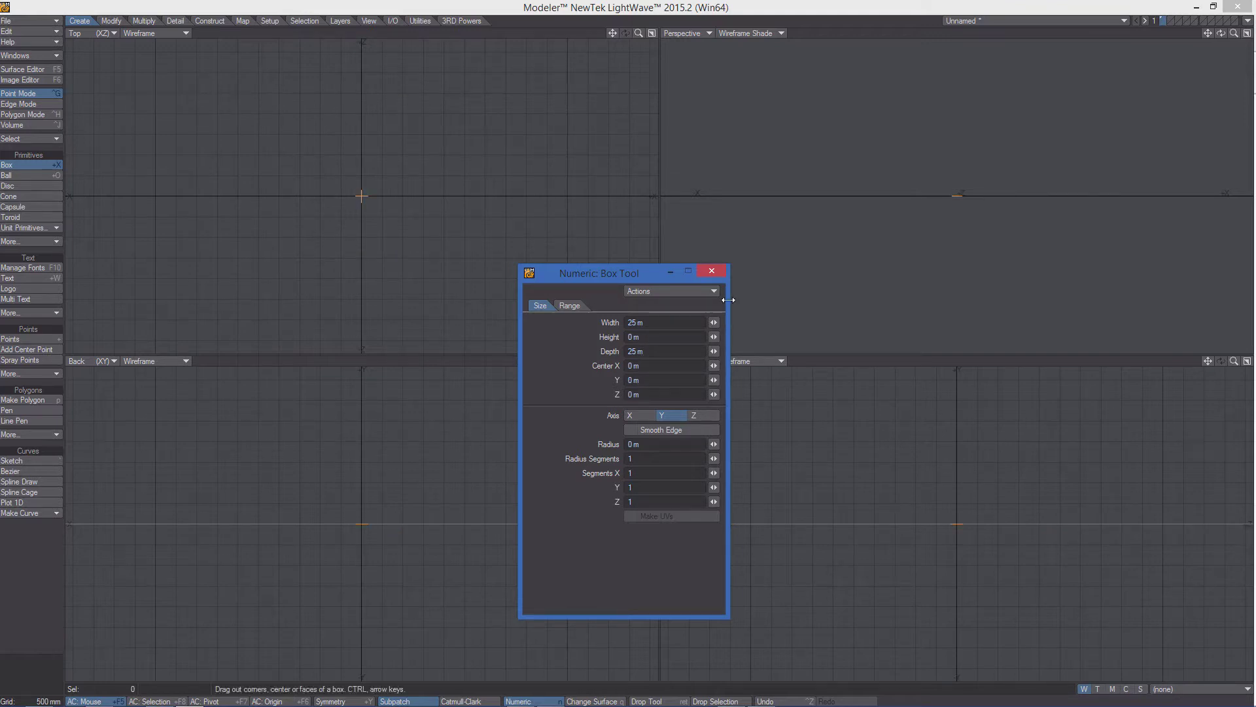
pyautogui.click(712, 271)
pyautogui.press('a')
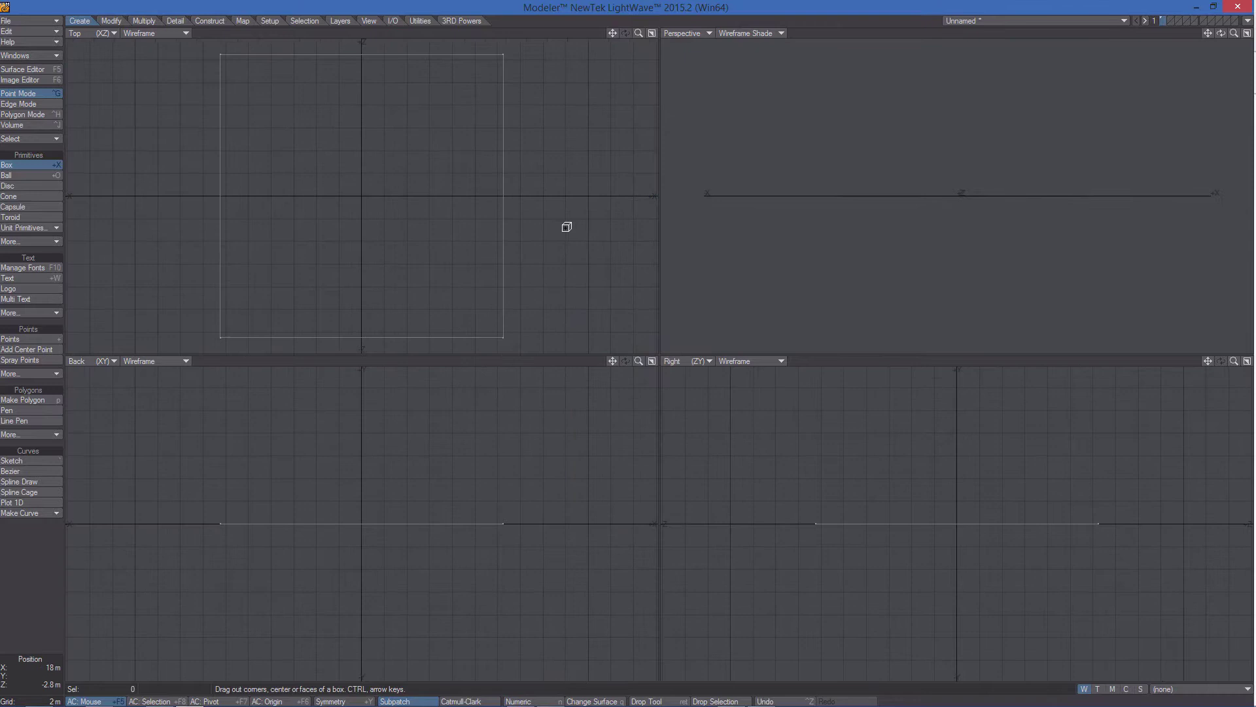
# Create a planar Y-axis UV map named Texture and show it as UV Texture in the Top view.
pyautogui.click(1098, 689)
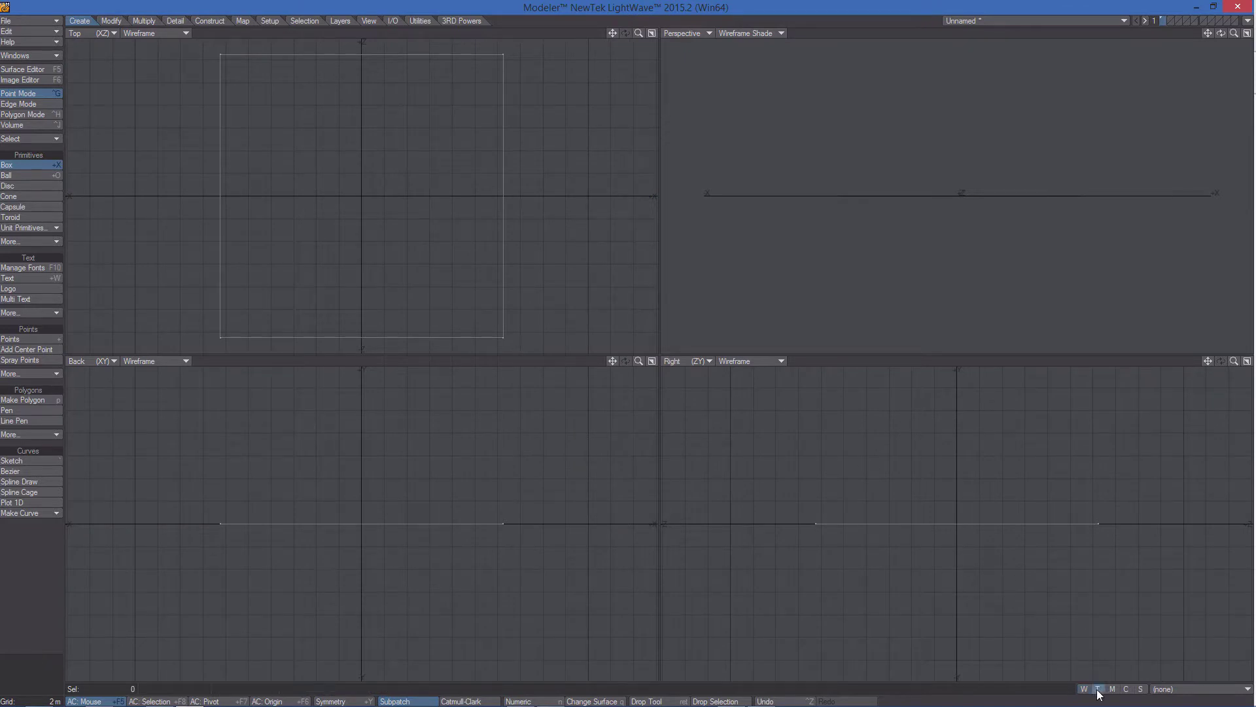
pyautogui.click(1160, 689)
pyautogui.click(1164, 688)
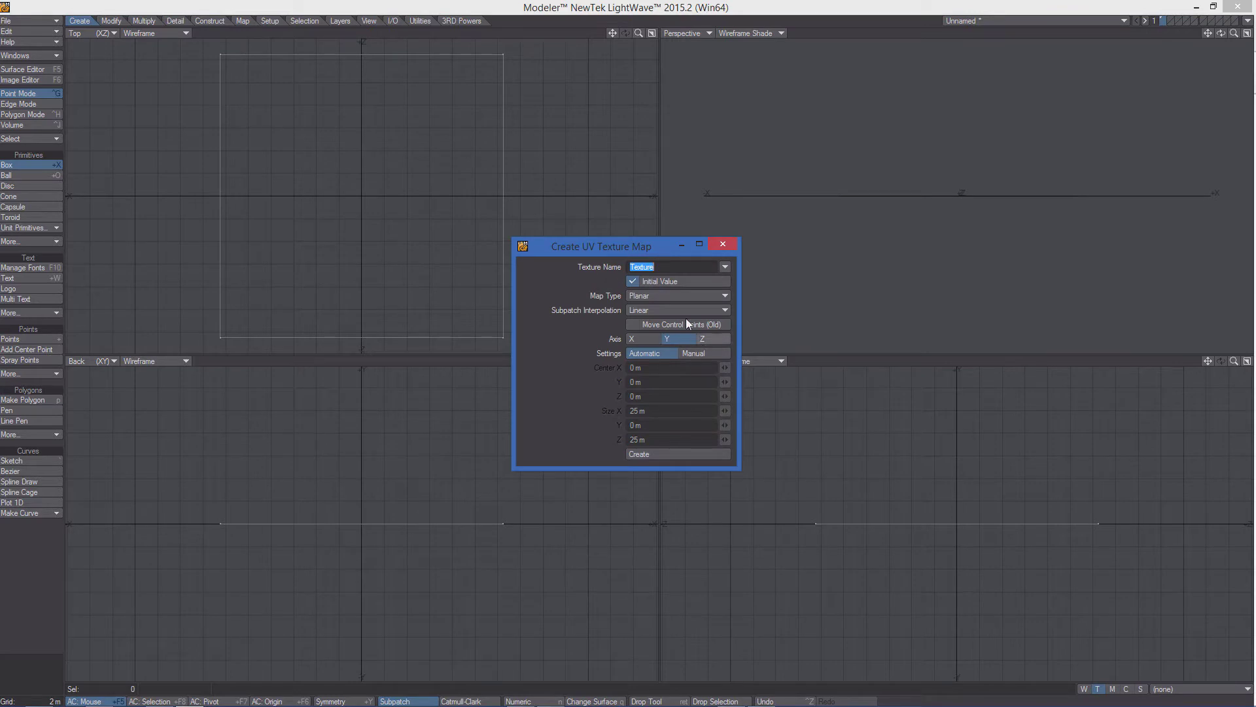
pyautogui.moveTo(657, 253); pyautogui.dragTo(708, 243)
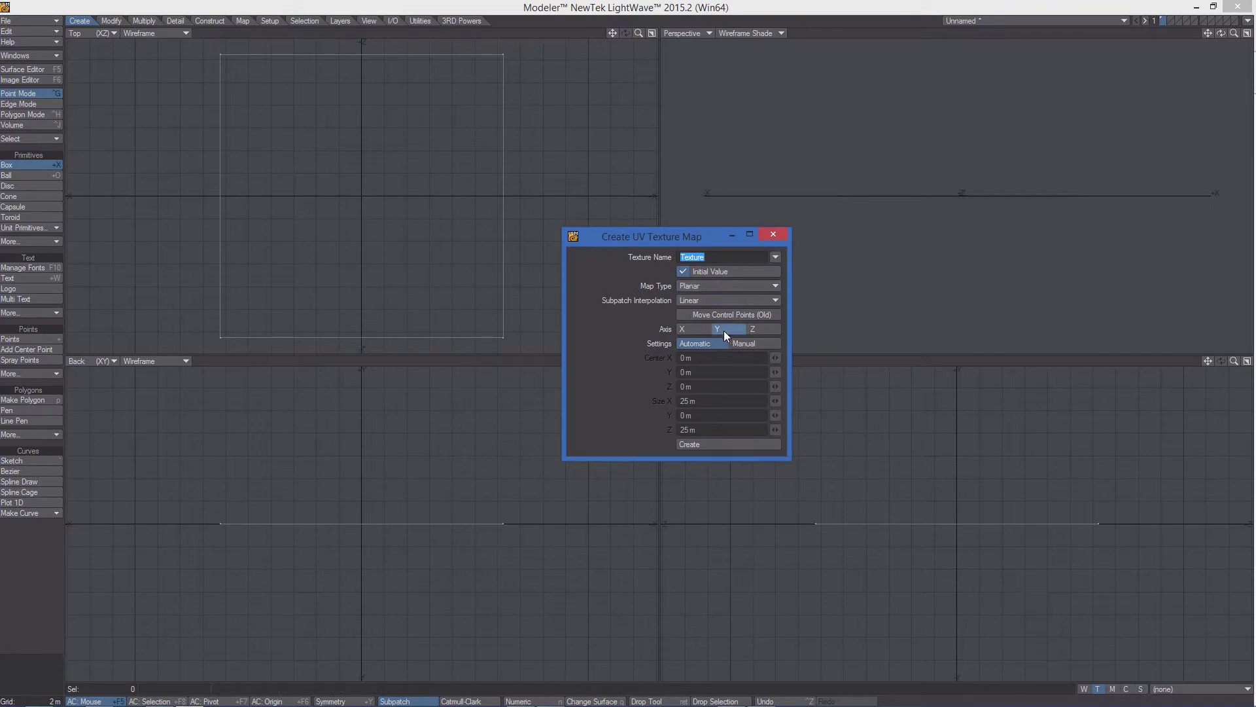
pyautogui.click(698, 444)
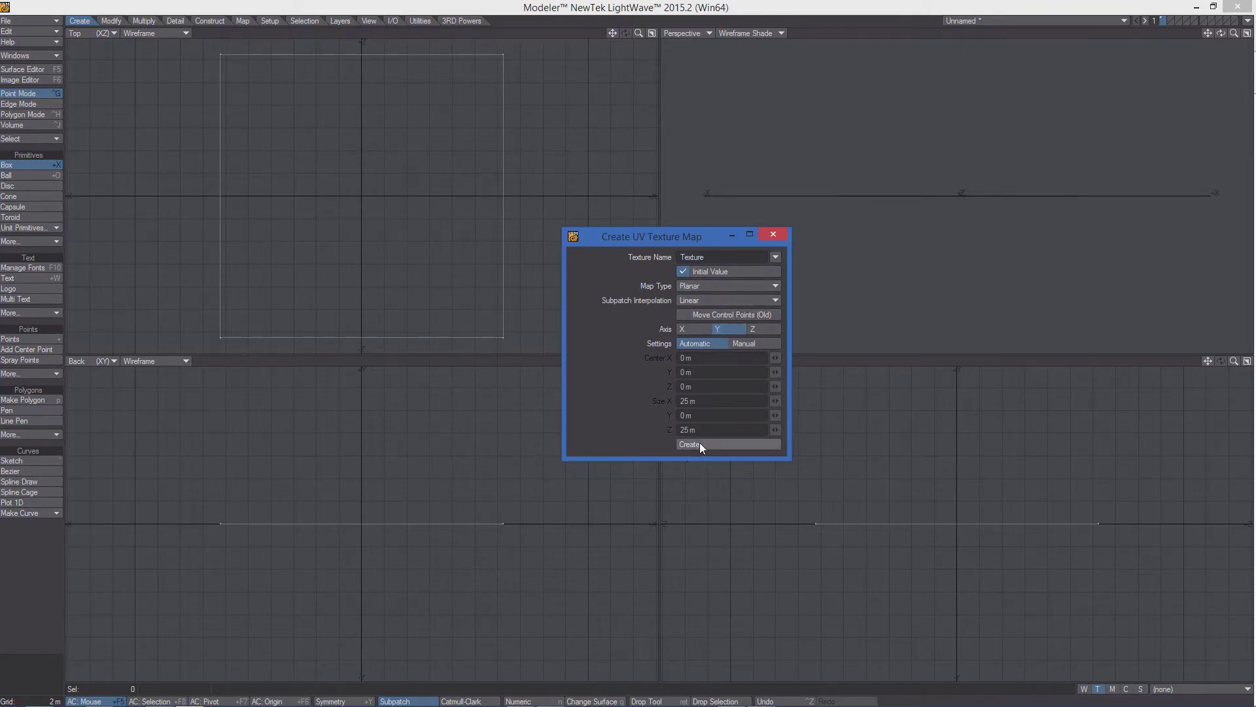
pyautogui.click(774, 237)
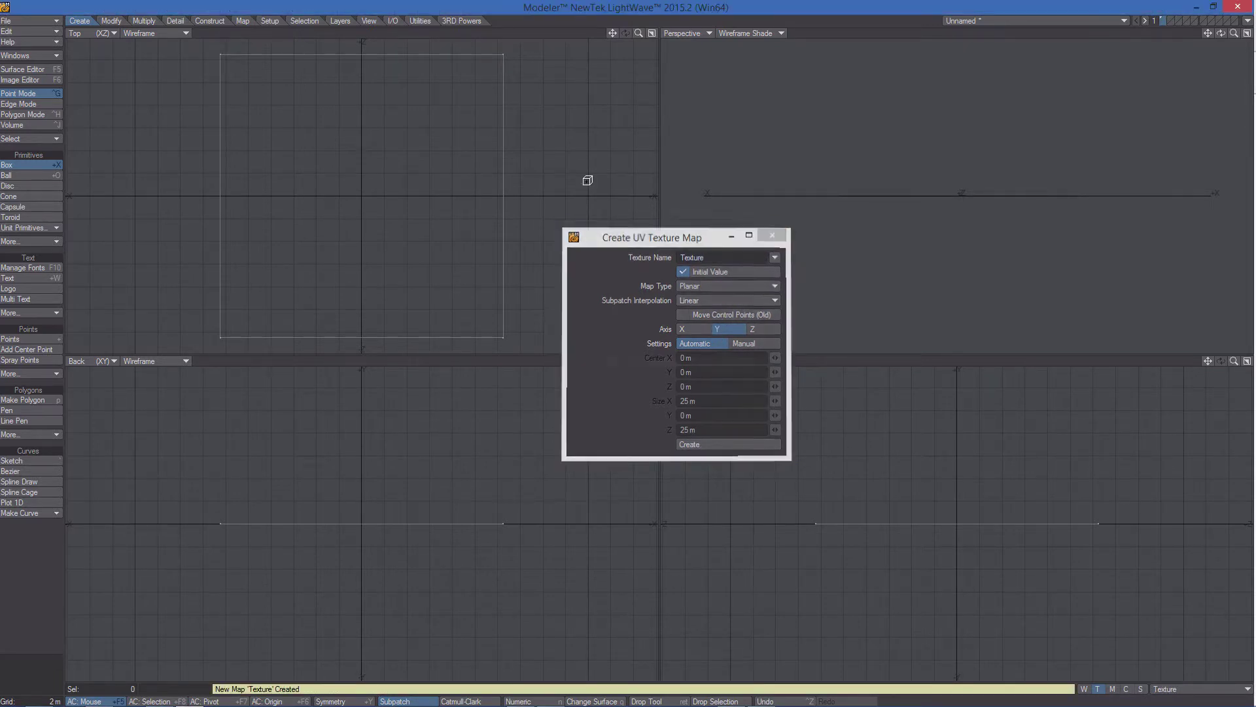
pyautogui.click(103, 33)
pyautogui.click(95, 102)
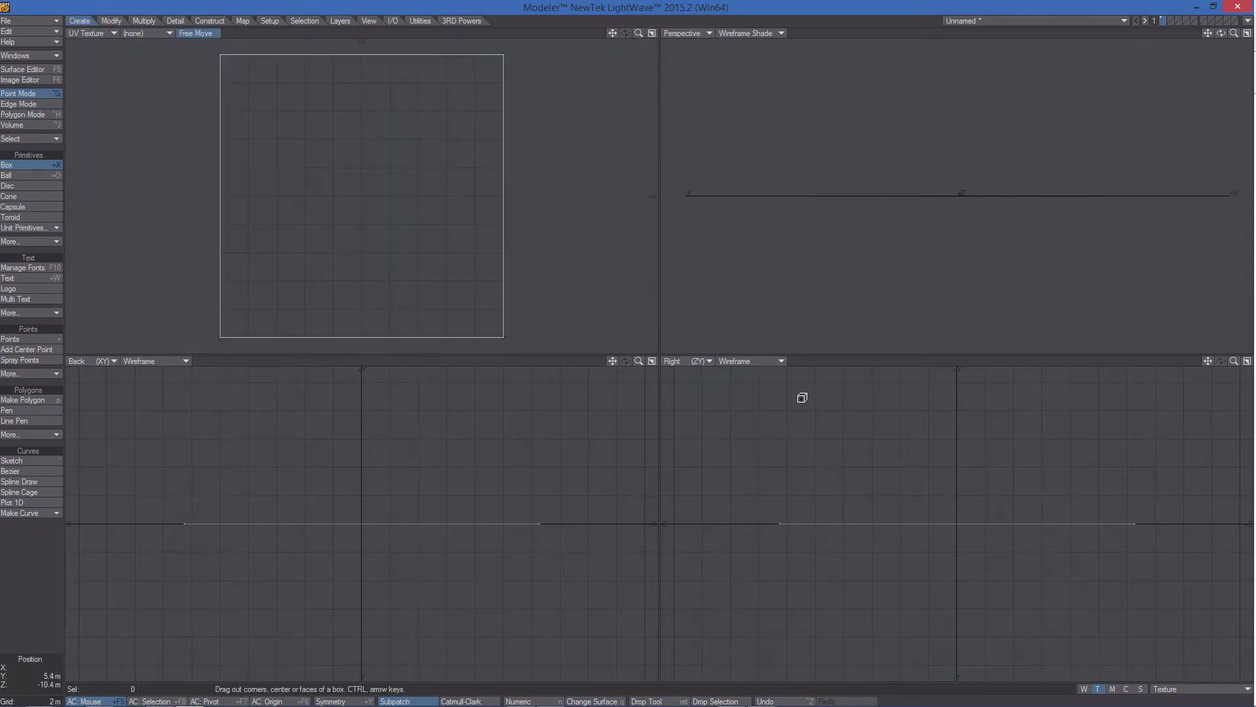
# Save the plane object as Octane_Displacement.
pyautogui.click(36, 21)
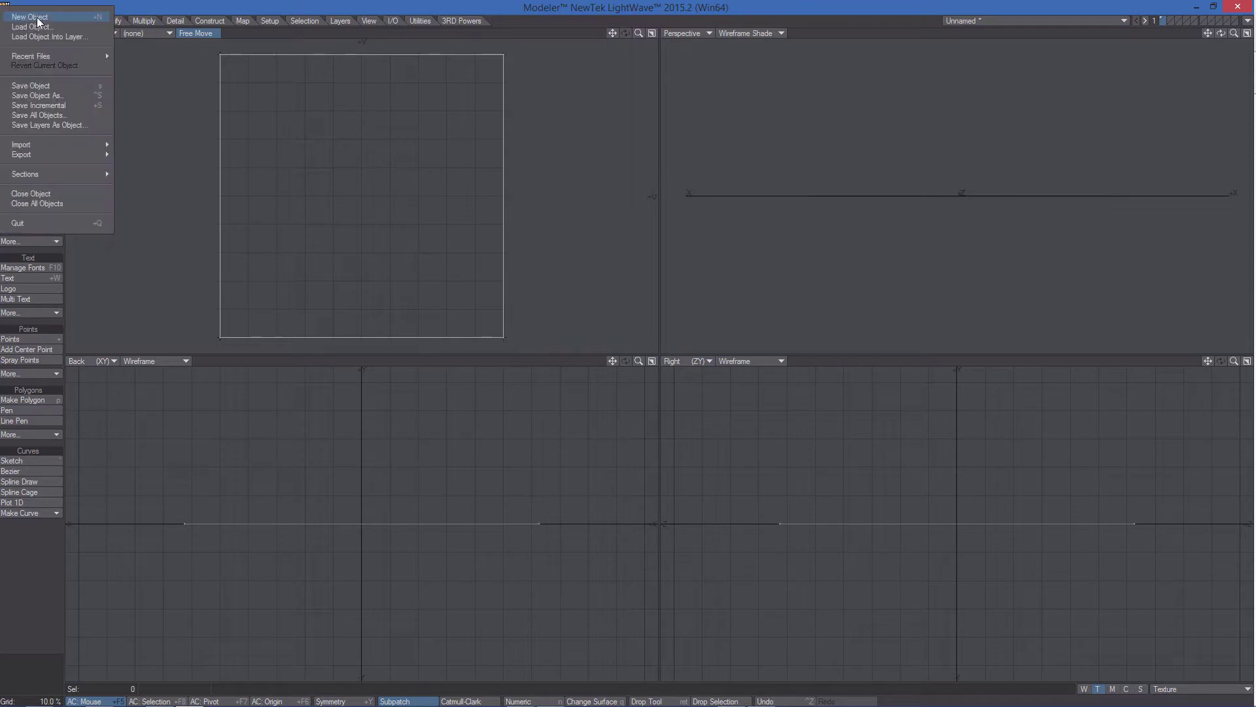
pyautogui.click(39, 95)
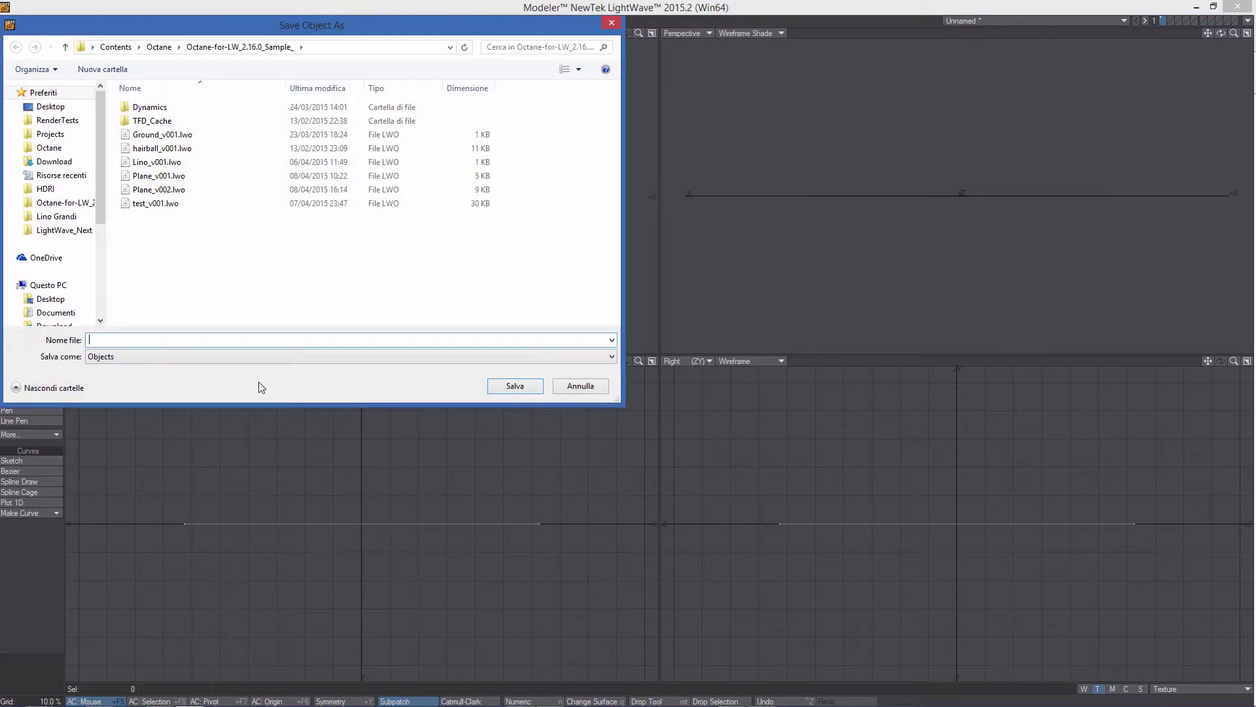
pyautogui.write('Octan')
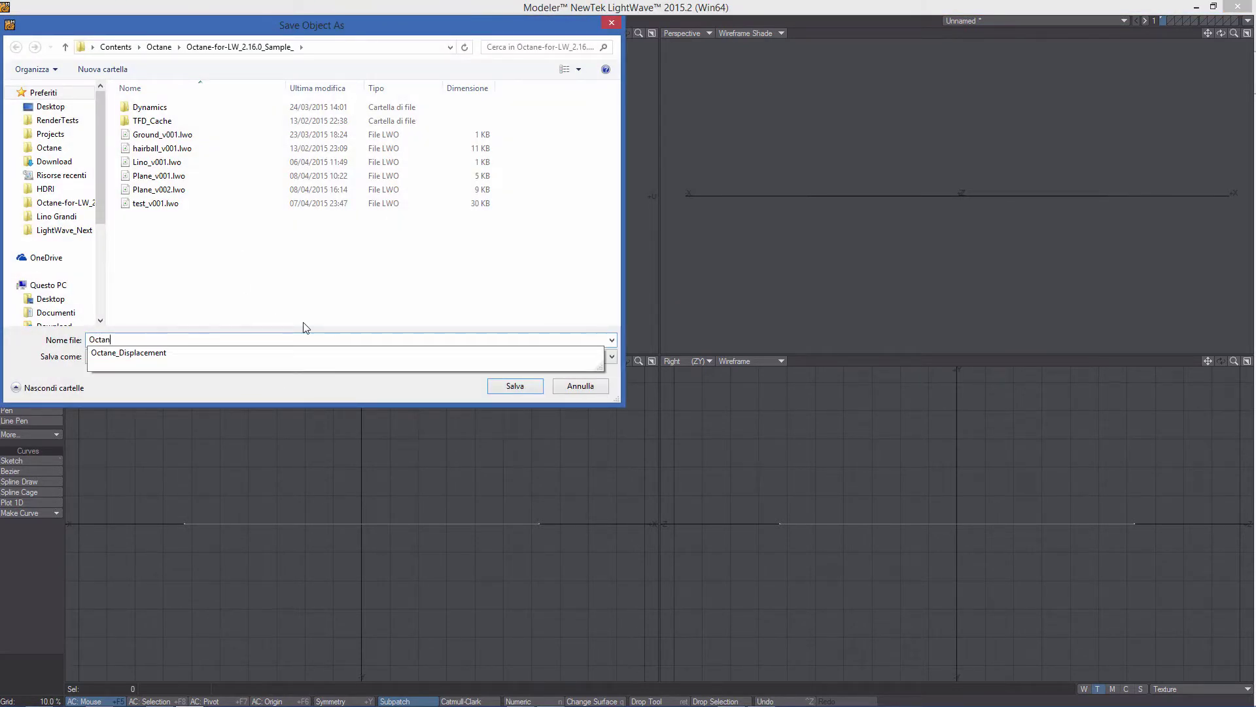
pyautogui.write('e_Displacement')
pyautogui.press('Return')
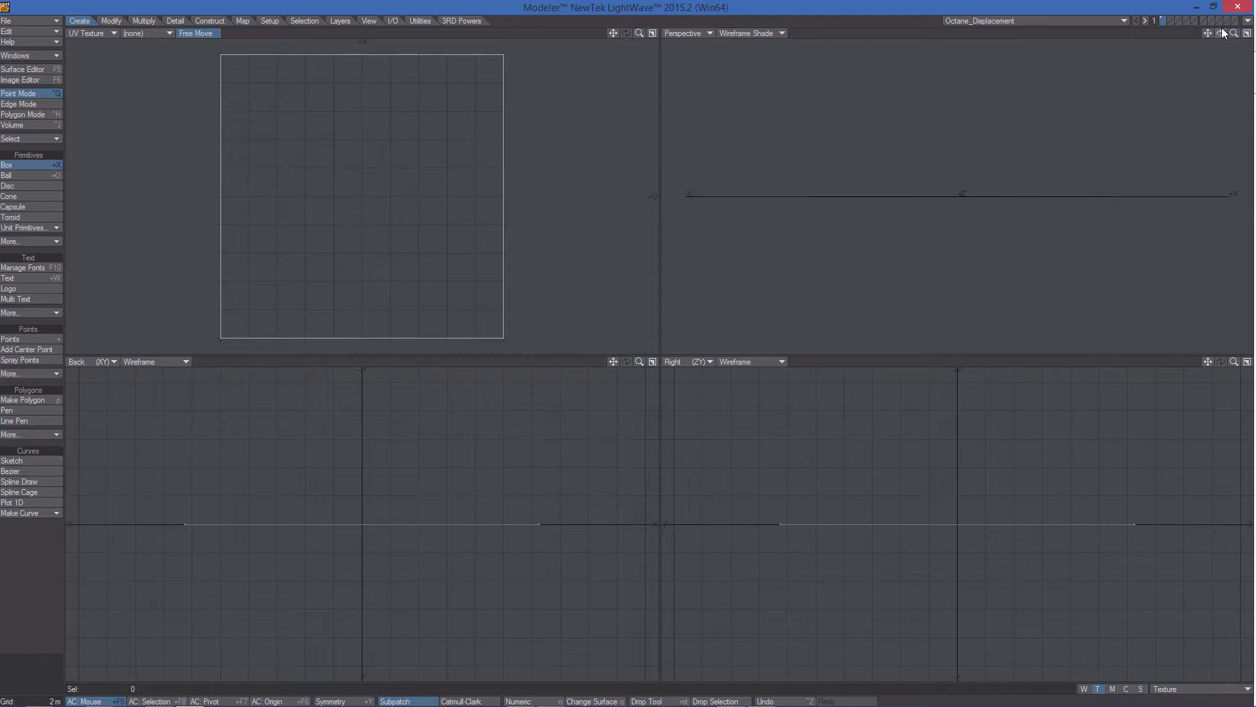
pyautogui.click(1248, 20)
# Send the plane to Layout, frame it in the view, and move the light far aside.
pyautogui.click(1181, 42)
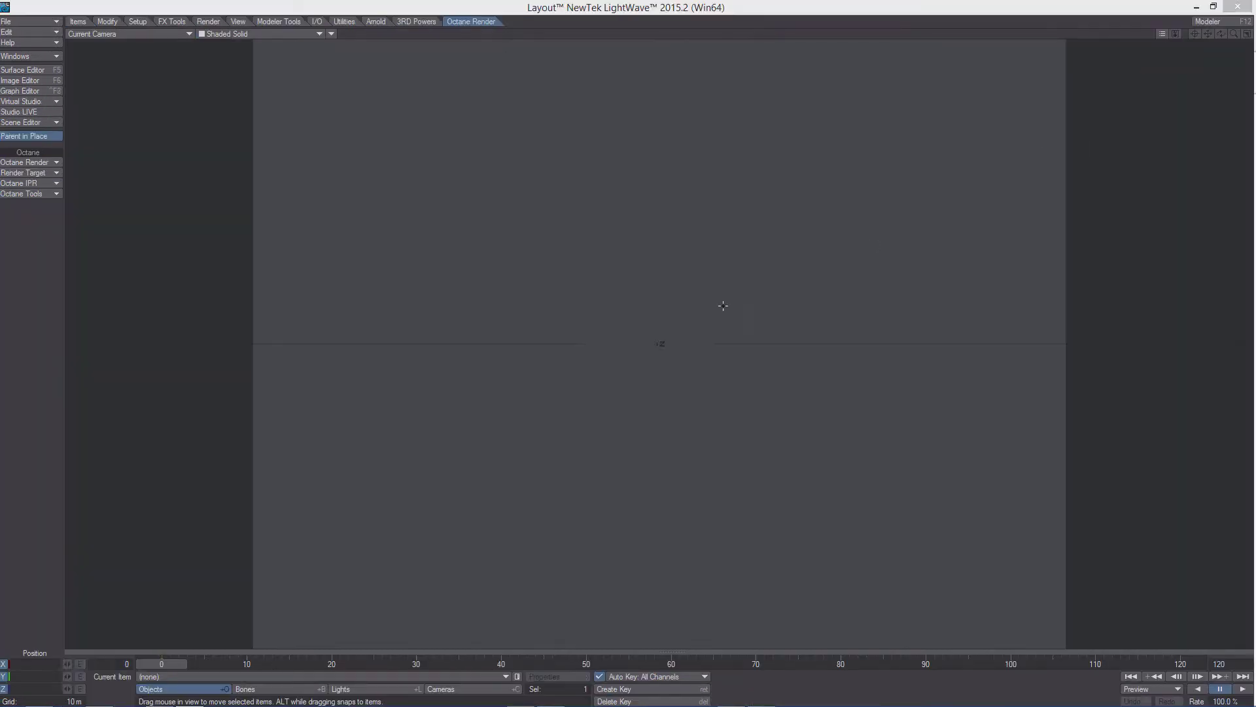
pyautogui.keyDown('alt'); pyautogui.moveTo(661, 341); pyautogui.dragTo(640, 326); pyautogui.keyUp('alt')
pyautogui.hotkey('shift', 'l')
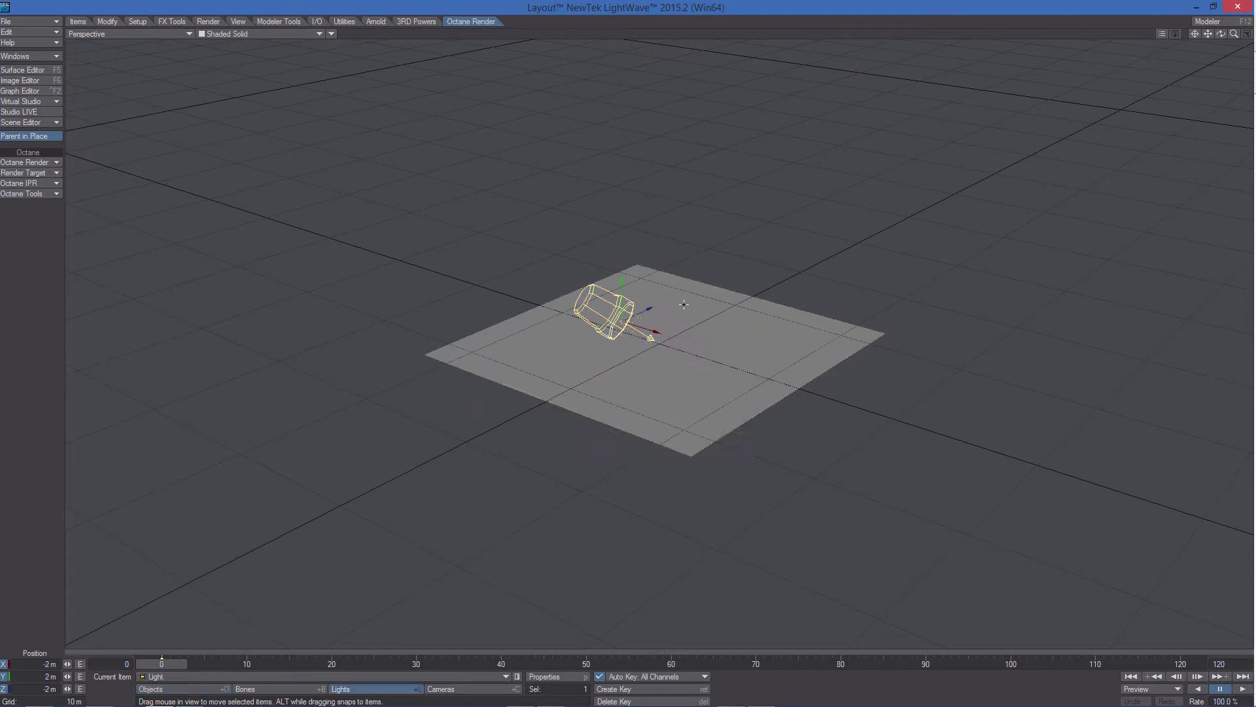
pyautogui.moveTo(683, 277); pyautogui.dragTo(361, 275)
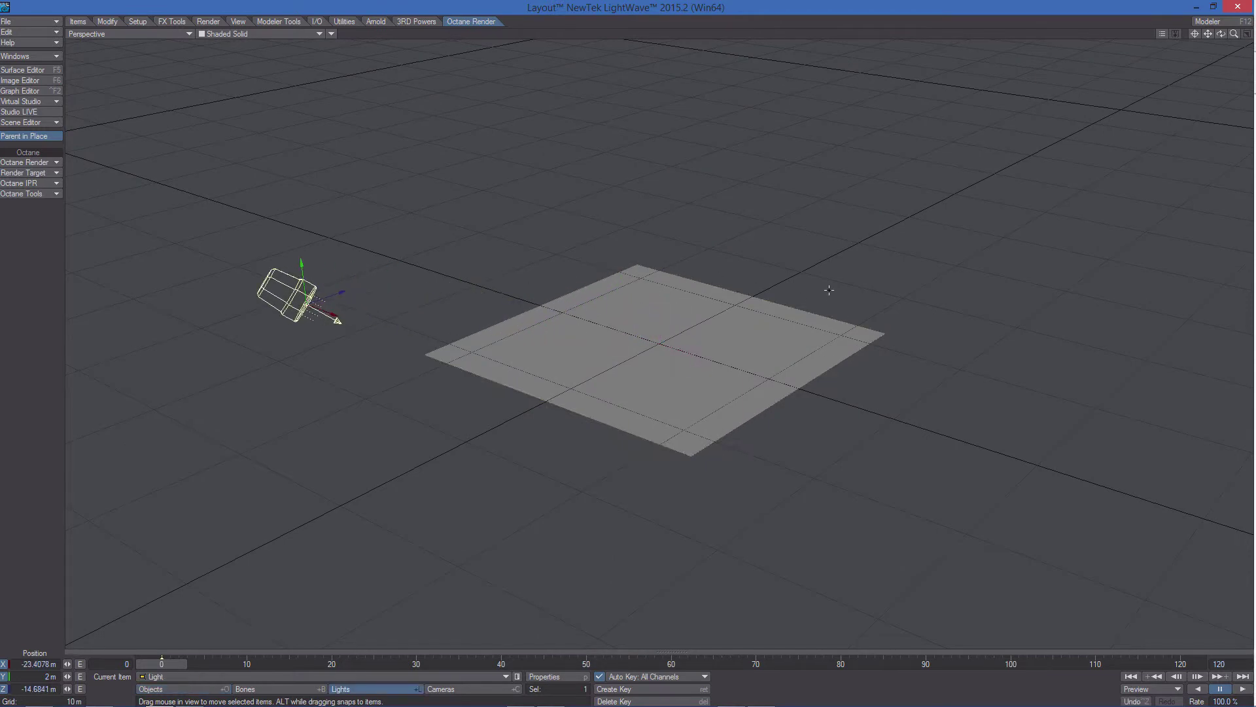
# Set the display Grid Square Size to 1 m in Preferences.
pyautogui.press('o')
pyautogui.click(1045, 319)
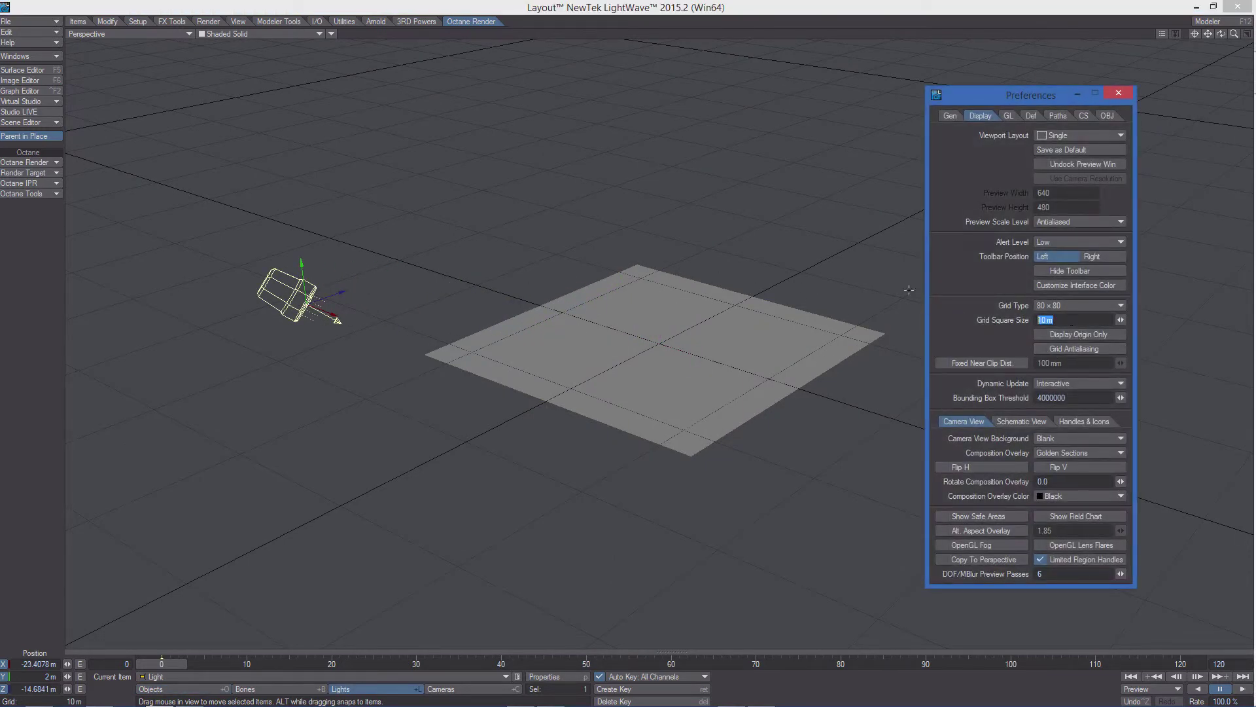
pyautogui.write('1')
pyautogui.press('Tab')
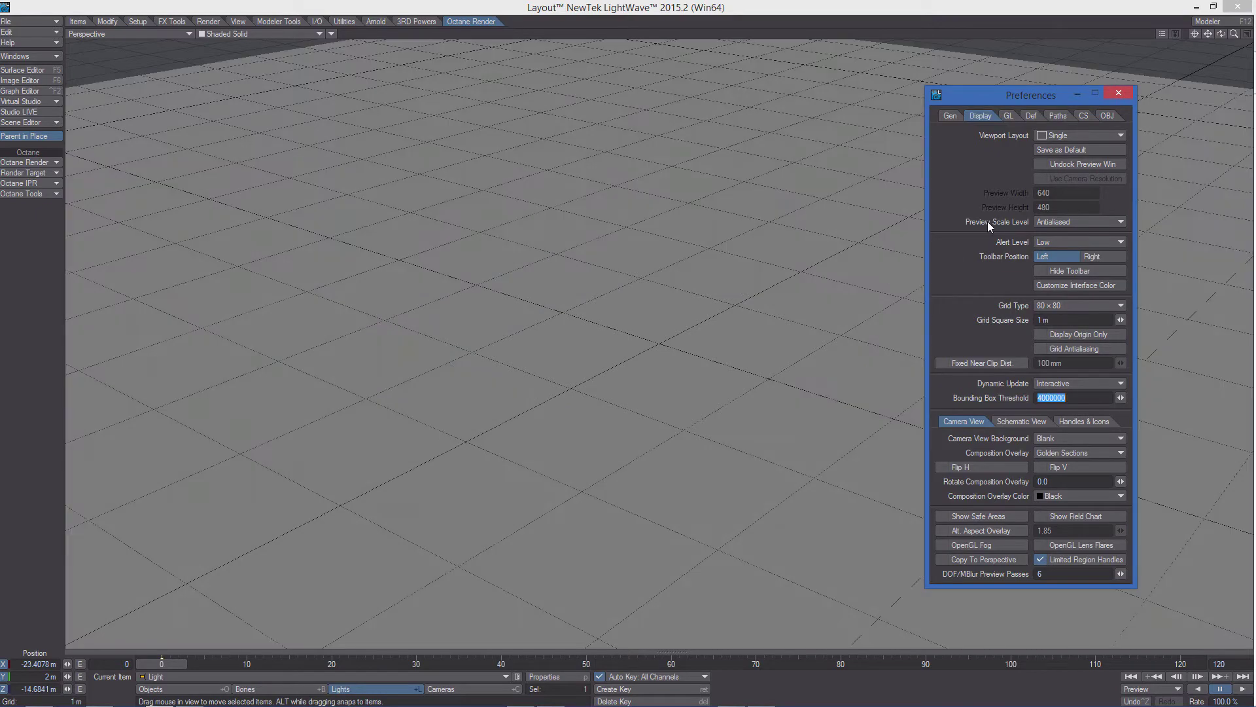
pyautogui.click(1130, 97)
pyautogui.scroll(-10, 799, 336)
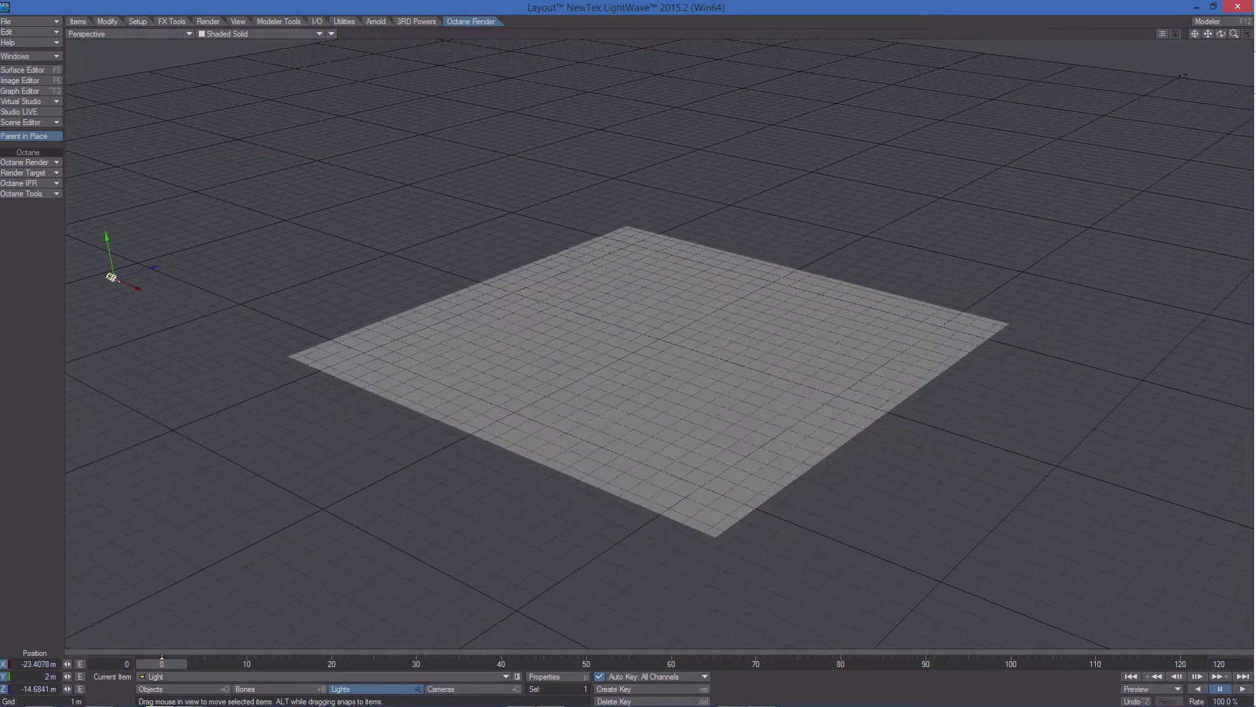
pyautogui.scroll(3, 732, 490)
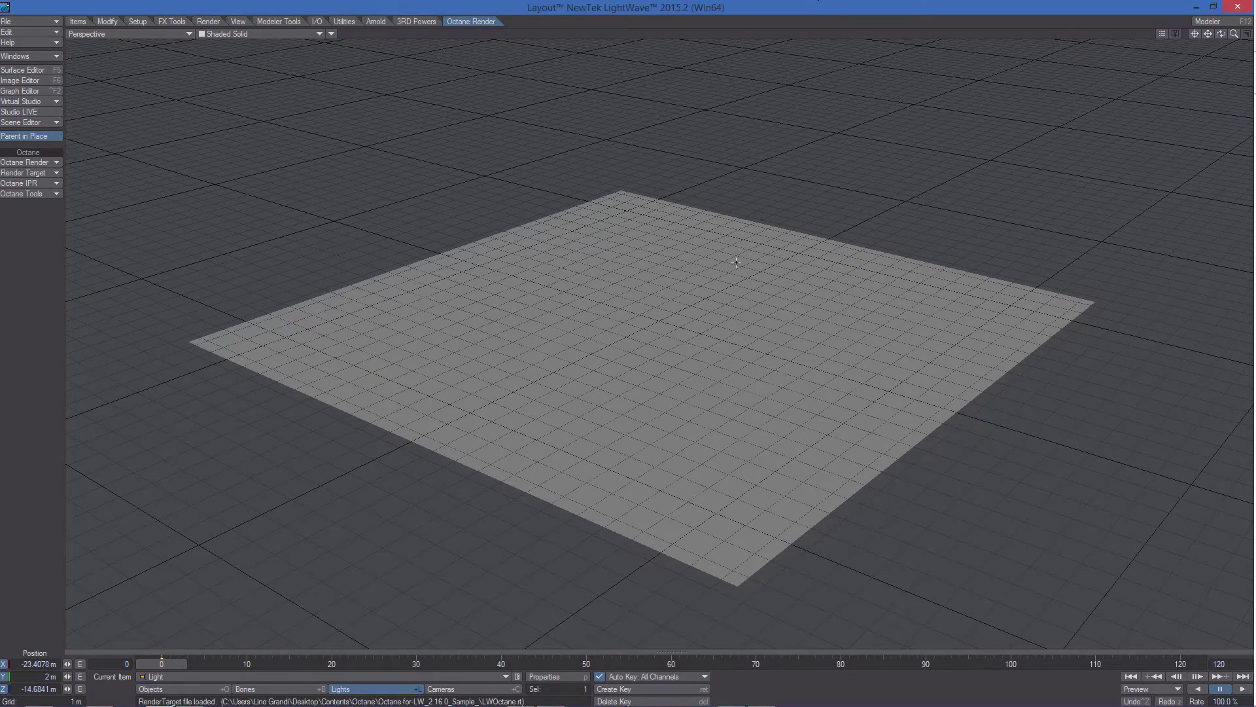
# Open the surface's Node Editor and add an Octane Glossy Material node.
pyautogui.press('F5')
pyautogui.moveTo(1067, 62); pyautogui.dragTo(983, 58)
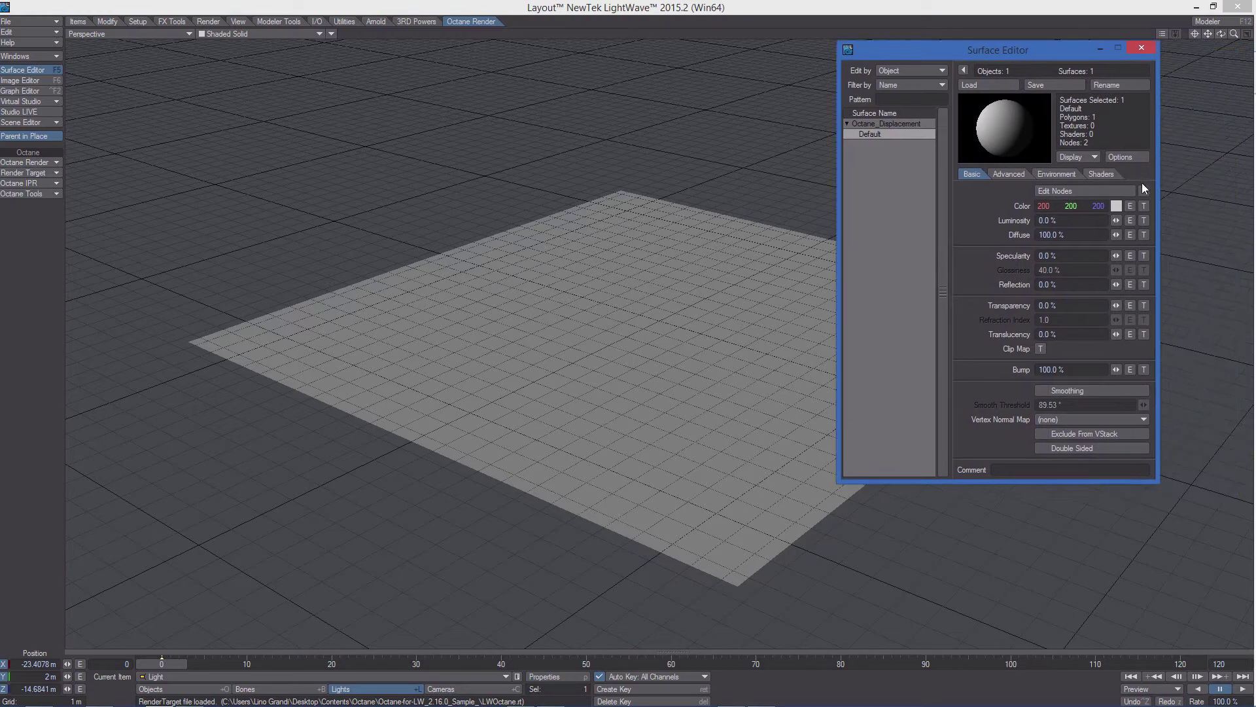
pyautogui.click(1093, 189)
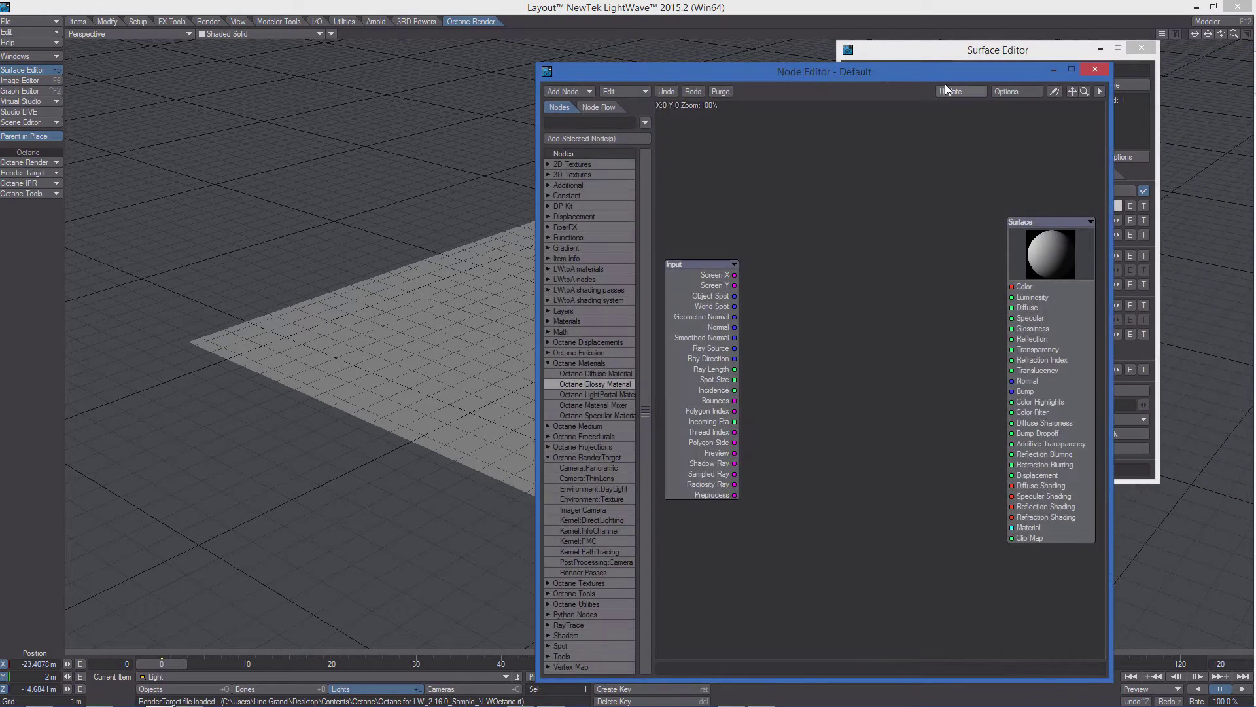
pyautogui.moveTo(926, 70); pyautogui.dragTo(937, 34)
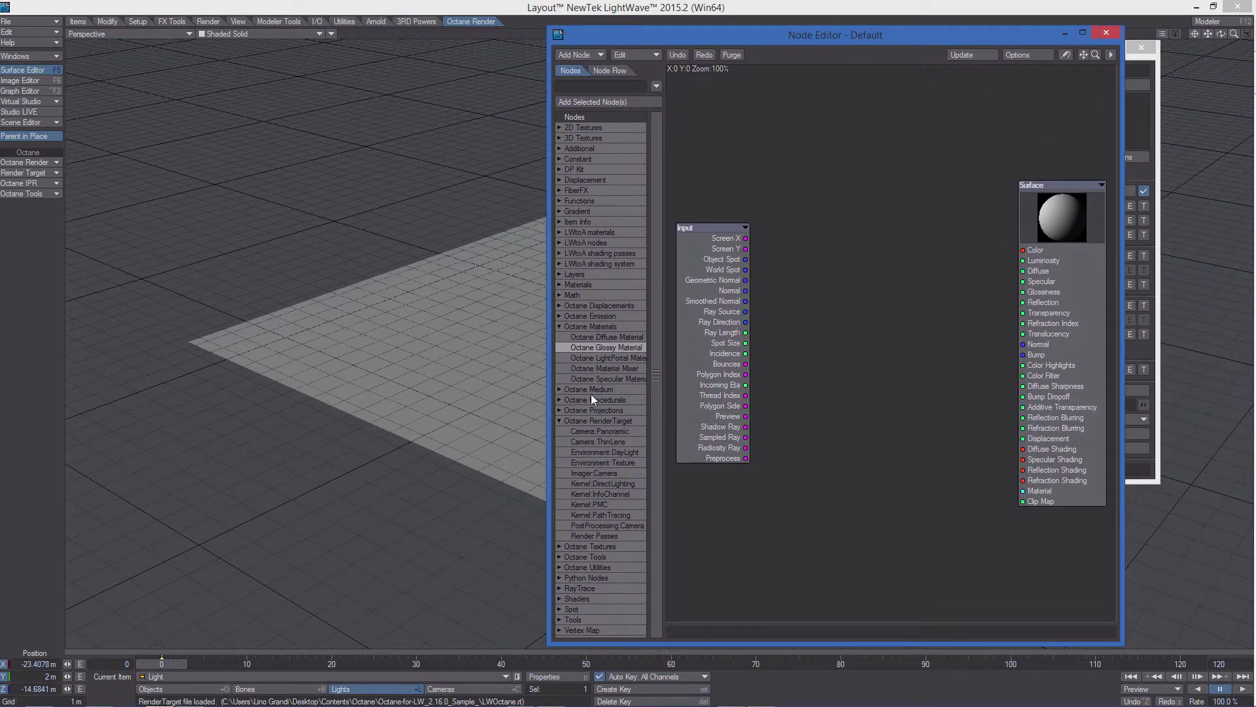
pyautogui.moveTo(1058, 187); pyautogui.dragTo(972, 173)
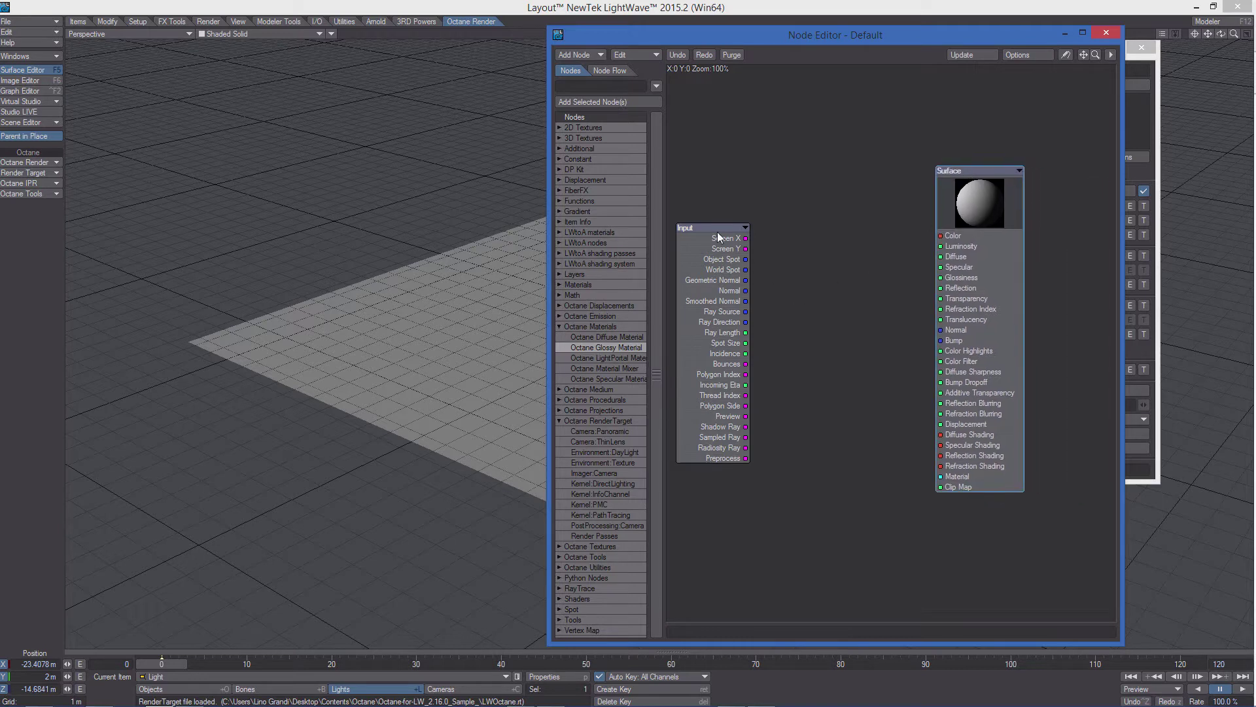
pyautogui.moveTo(718, 225); pyautogui.dragTo(725, 167)
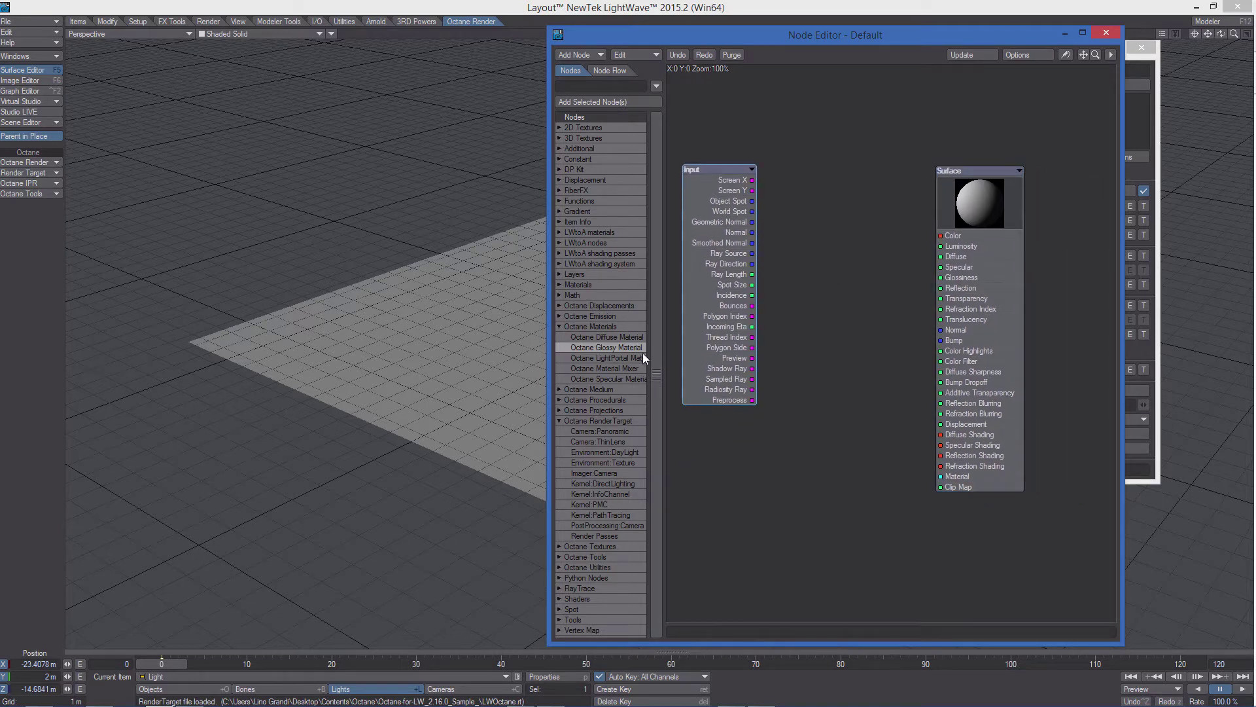
pyautogui.doubleClick(618, 348)
pyautogui.moveTo(981, 452); pyautogui.dragTo(1059, 443)
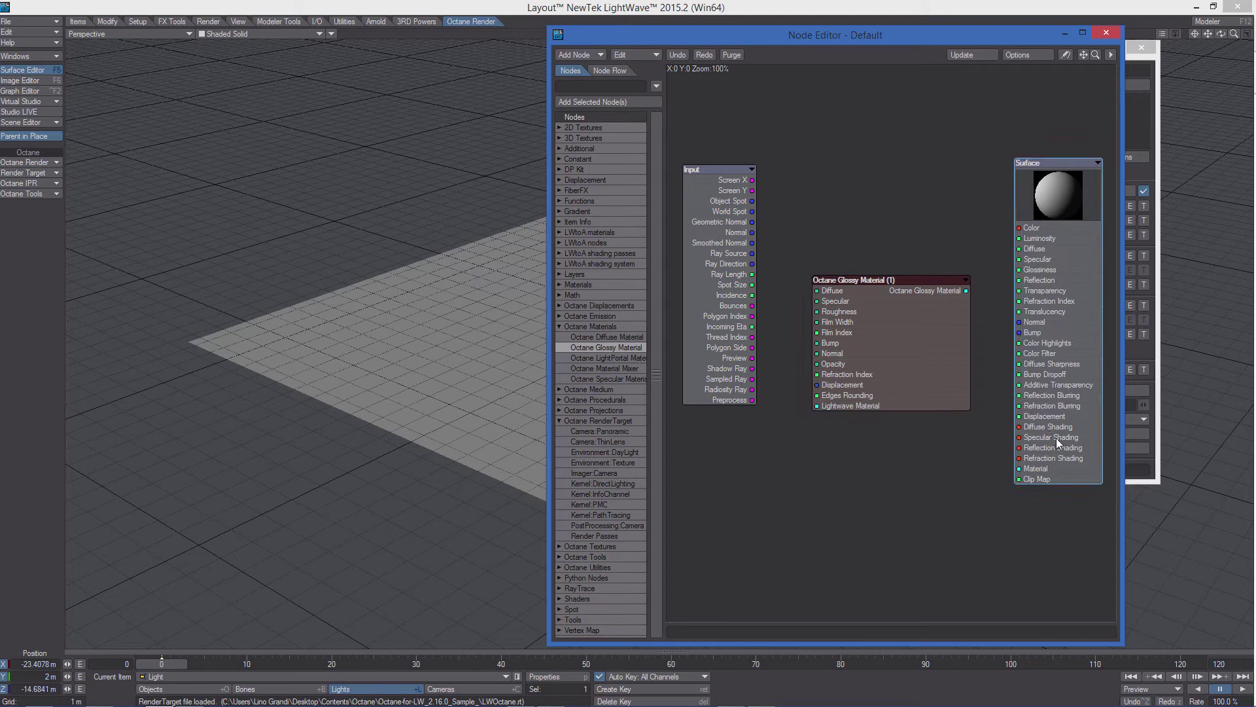
pyautogui.moveTo(920, 375); pyautogui.dragTo(932, 385)
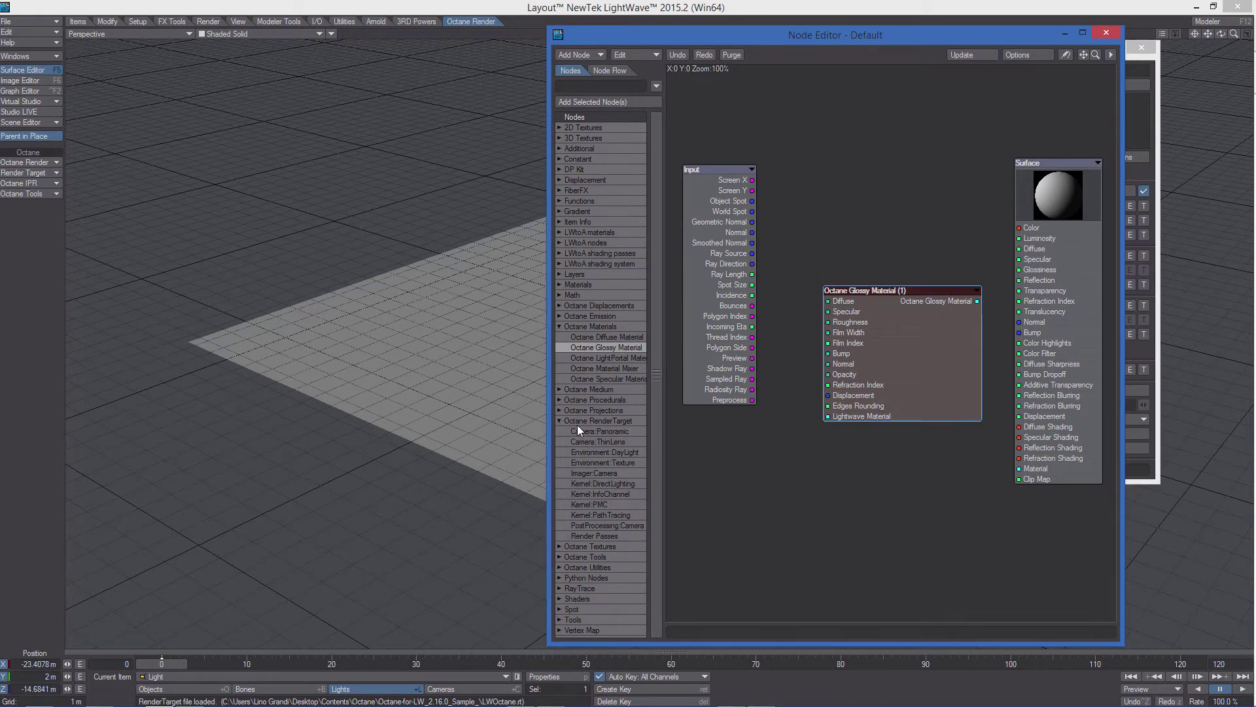
# Add an Octane Displacement node from the Octane Displacements category.
pyautogui.click(560, 306)
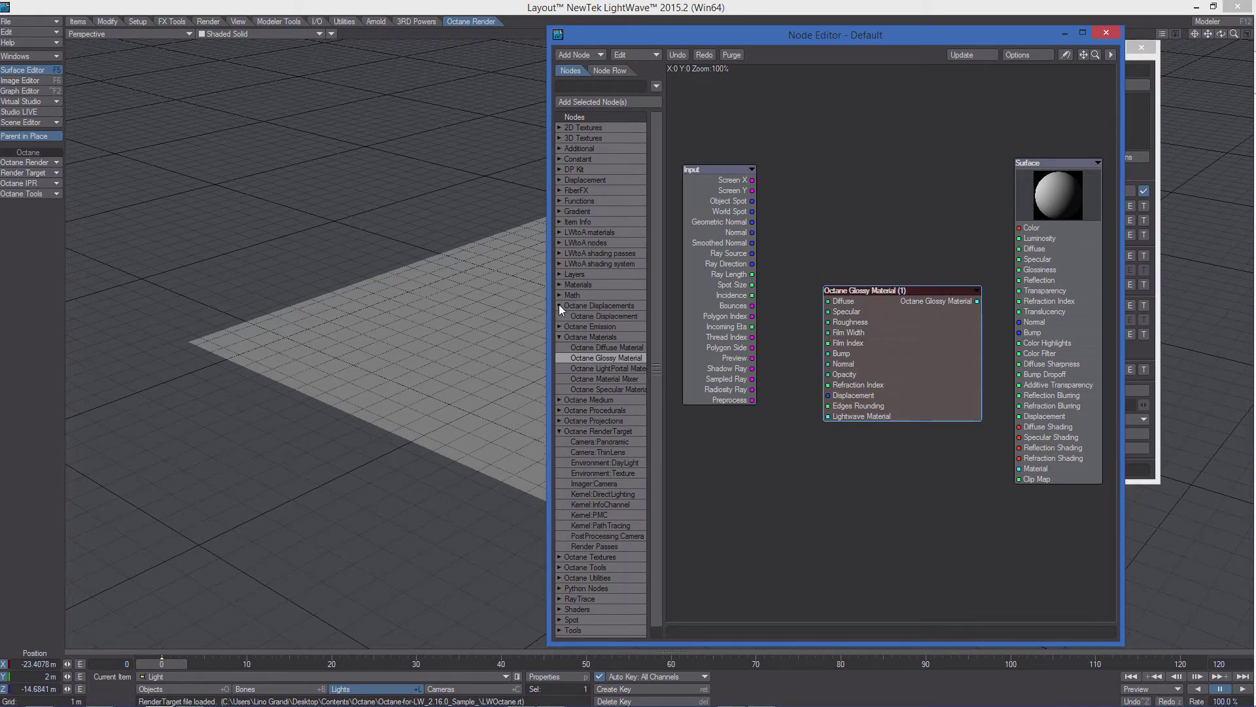
pyautogui.click(609, 317)
pyautogui.moveTo(613, 321); pyautogui.dragTo(818, 458)
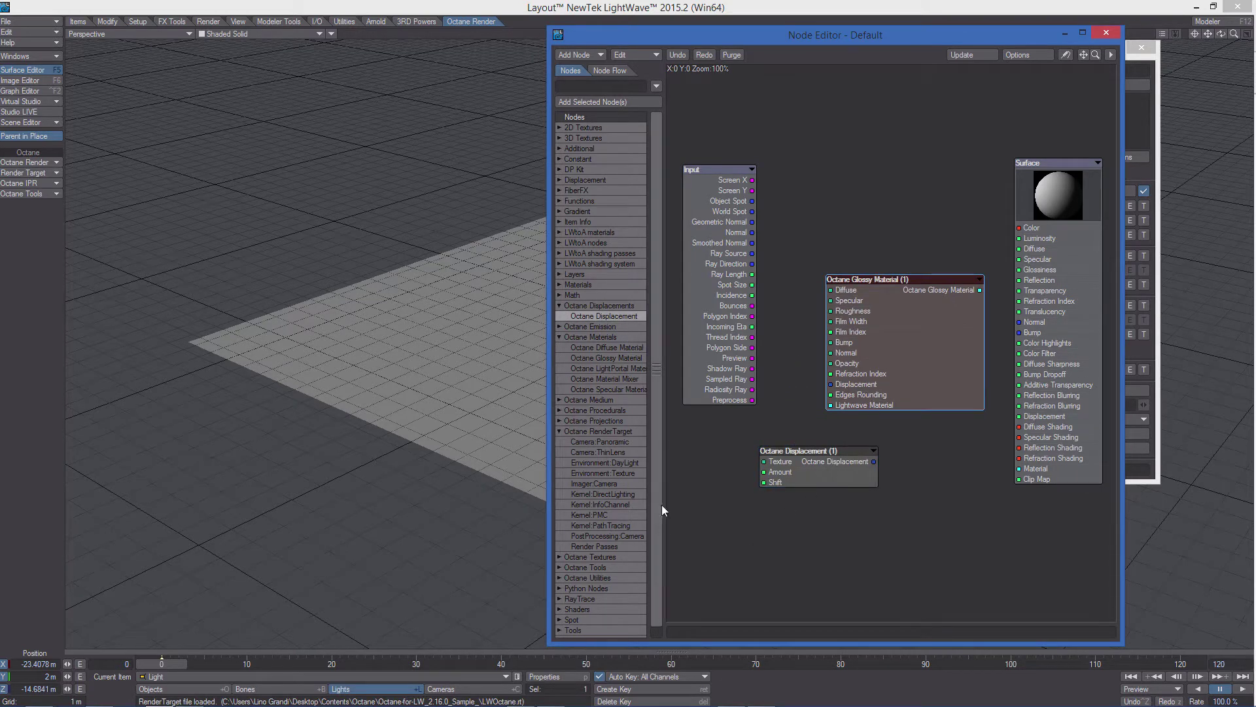
# Add an Octane Texture Image node and arrange the material nodes on the canvas.
pyautogui.click(560, 557)
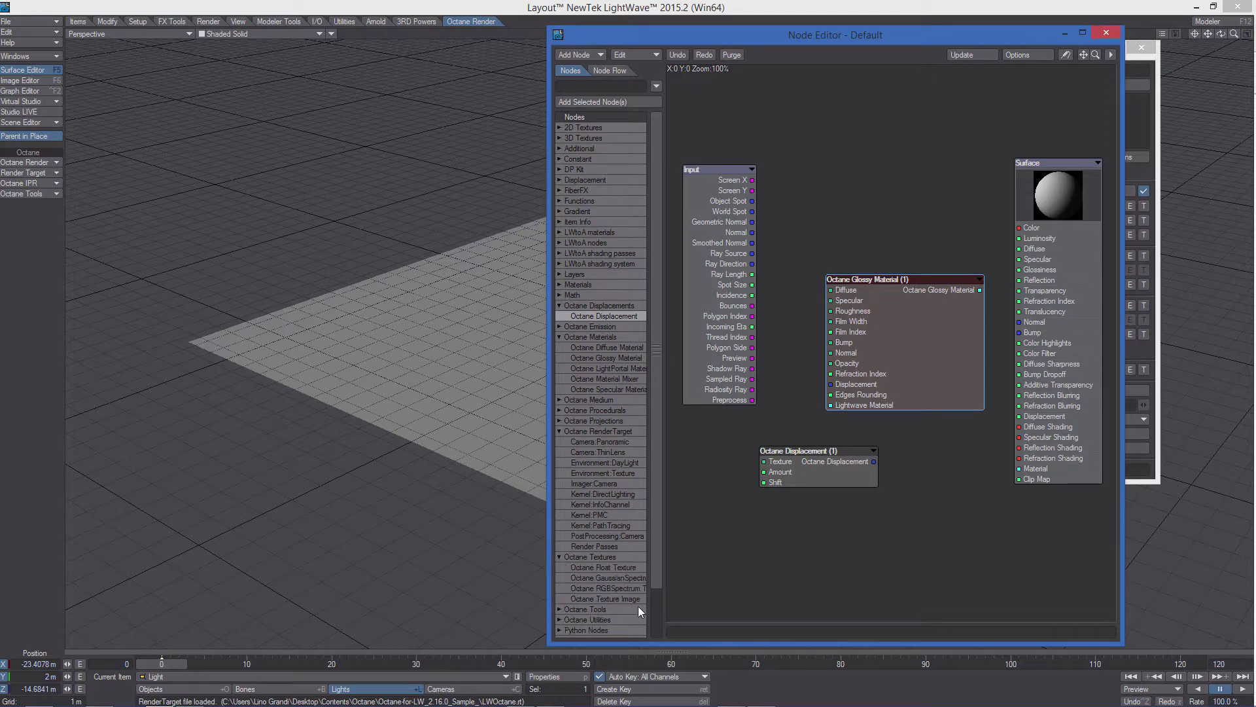
pyautogui.doubleClick(605, 599)
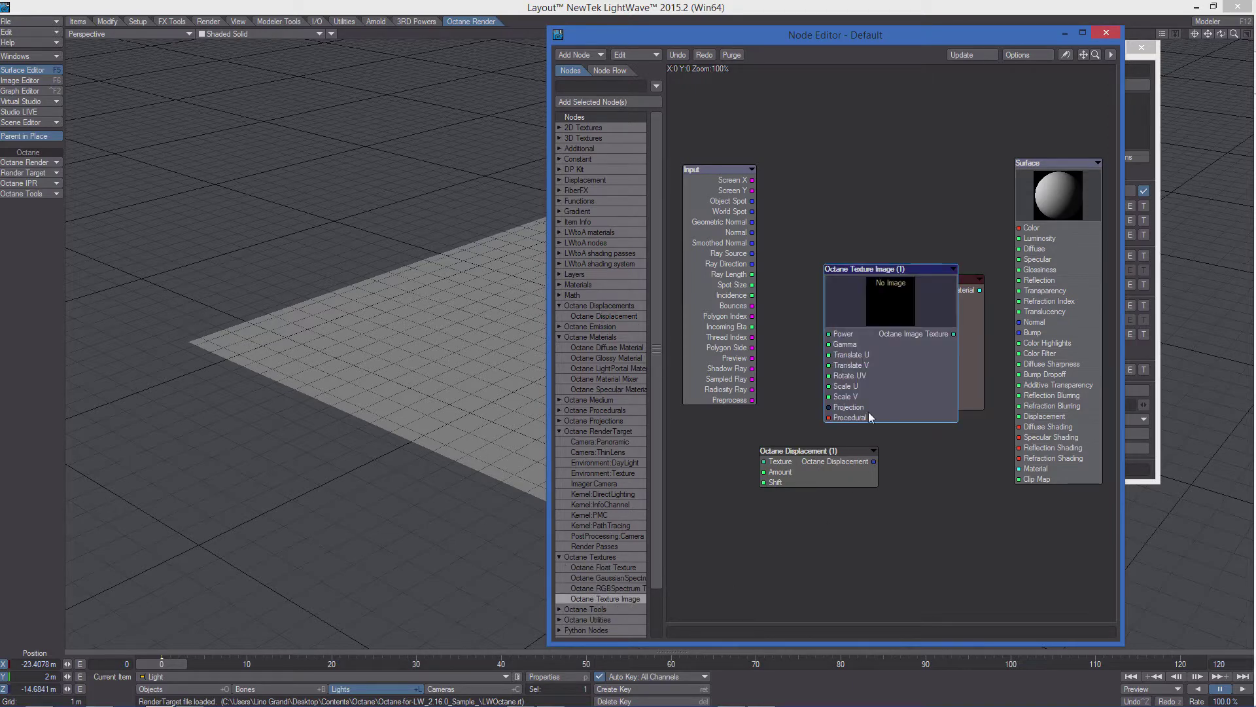
pyautogui.moveTo(869, 411); pyautogui.dragTo(702, 584)
pyautogui.moveTo(889, 386); pyautogui.dragTo(912, 358)
pyautogui.moveTo(842, 469); pyautogui.dragTo(870, 443)
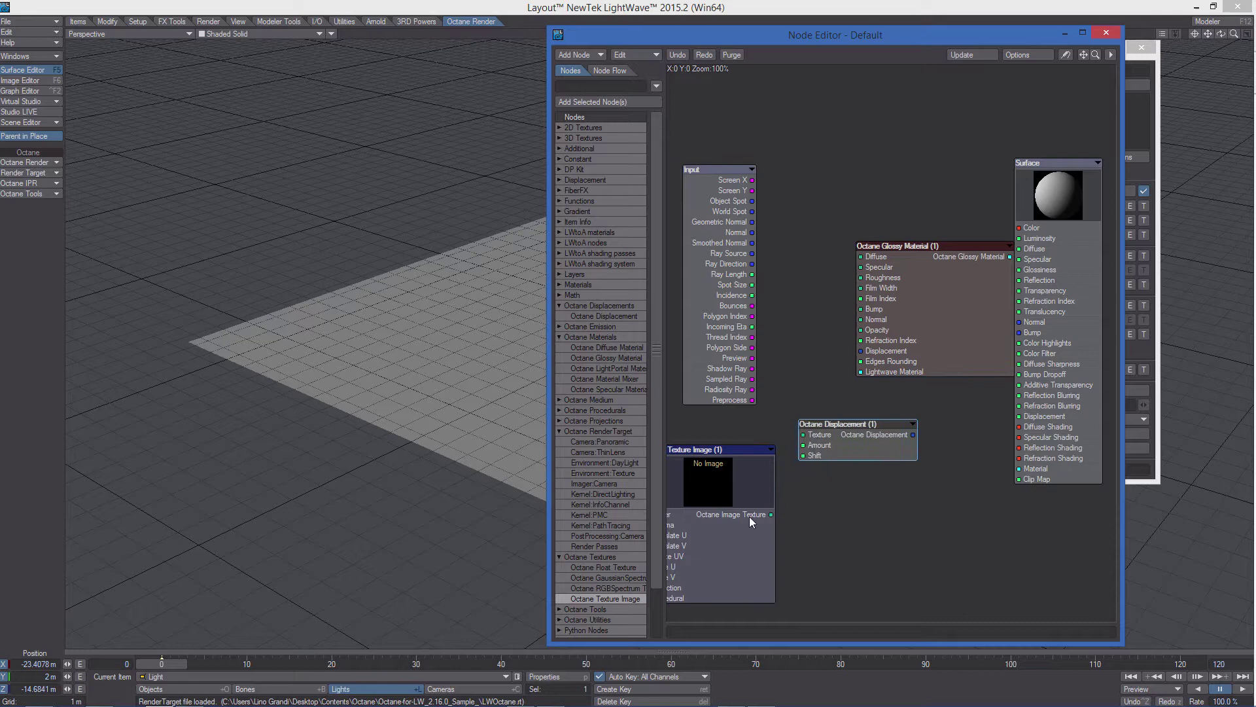
pyautogui.moveTo(749, 517); pyautogui.dragTo(763, 519)
pyautogui.click(792, 18)
# Connect Glossy to Surface Material, Displacement to Glossy Displacement, and Texture Image to Displacement Texture.
pyautogui.moveTo(917, 324); pyautogui.dragTo(870, 290)
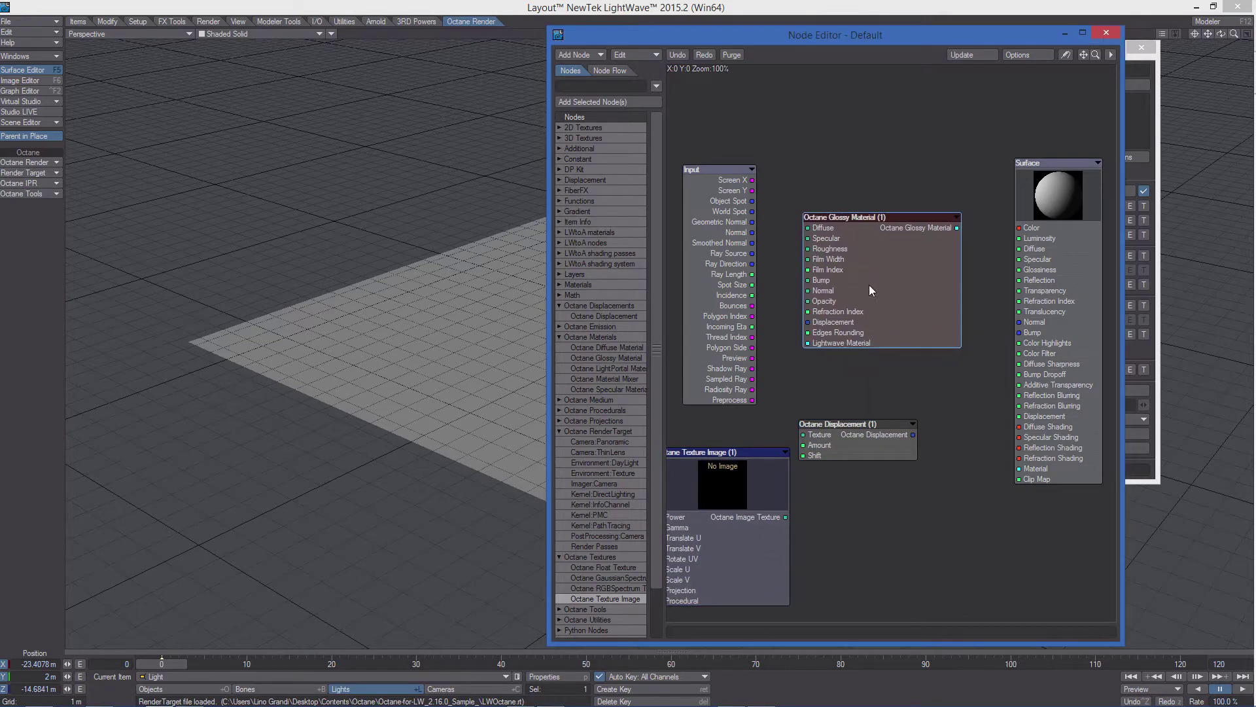
pyautogui.moveTo(956, 228); pyautogui.dragTo(1019, 469)
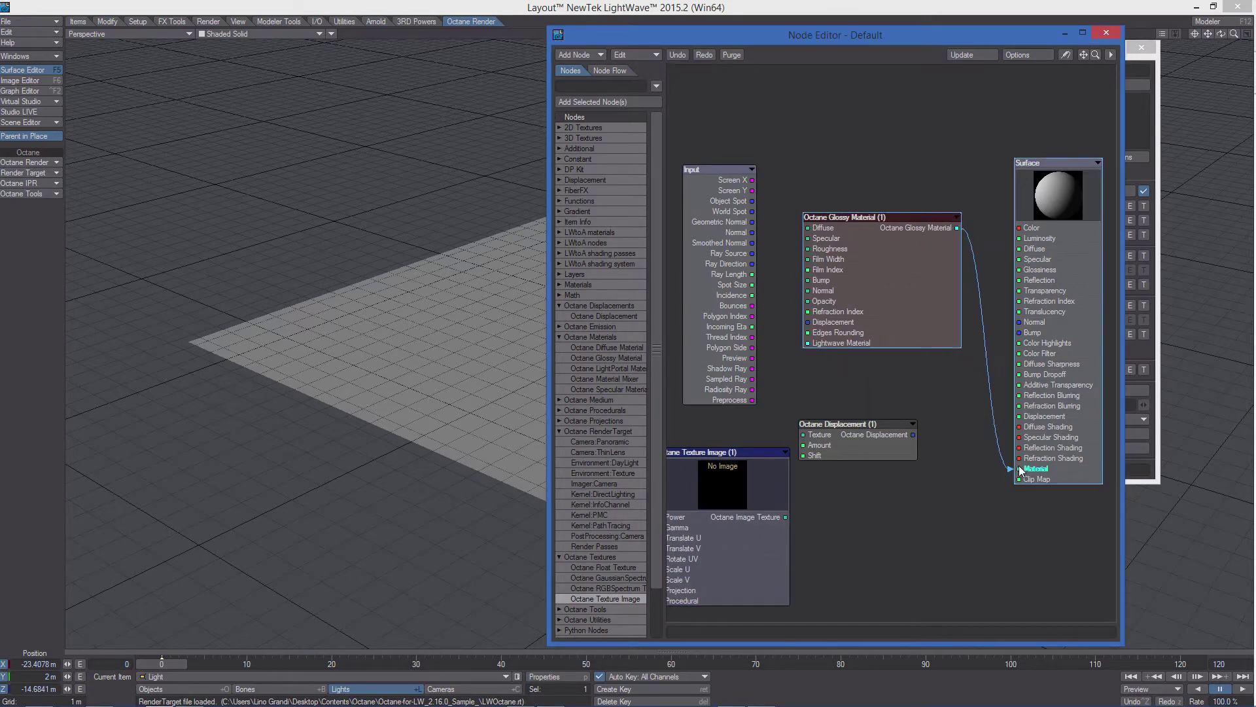
pyautogui.moveTo(914, 434); pyautogui.dragTo(808, 321)
pyautogui.moveTo(885, 304); pyautogui.dragTo(900, 292)
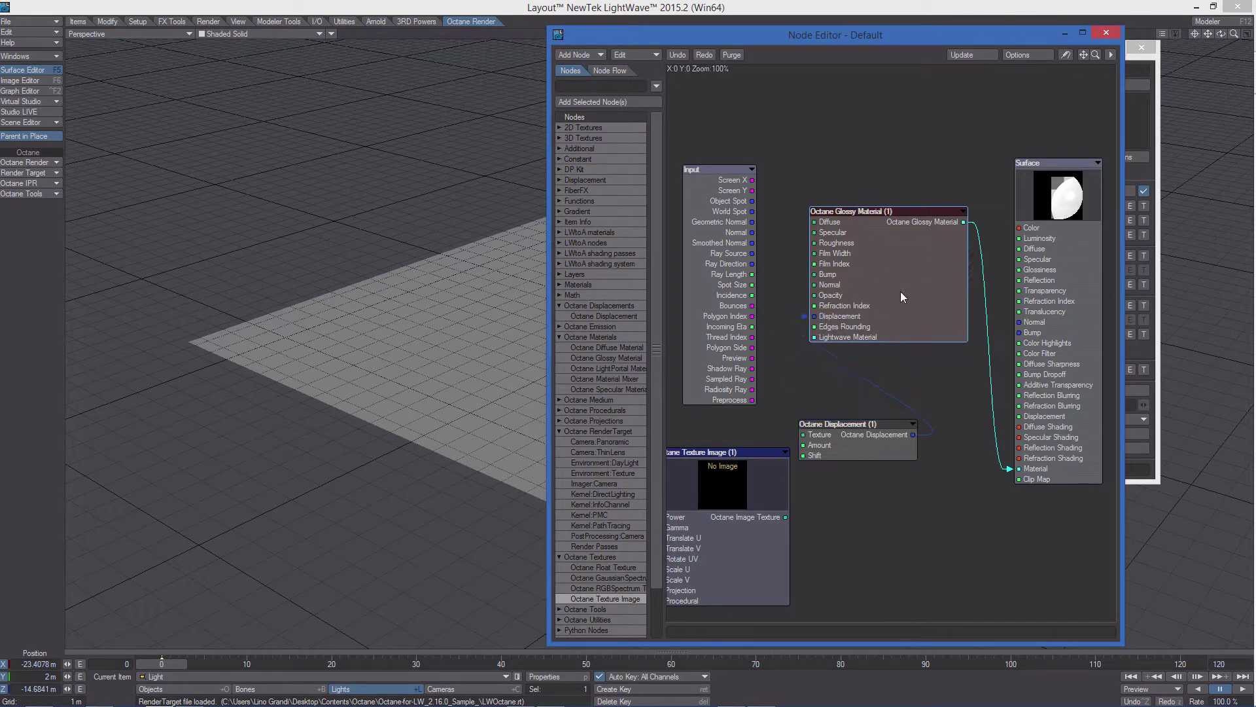
pyautogui.moveTo(886, 438); pyautogui.dragTo(891, 411)
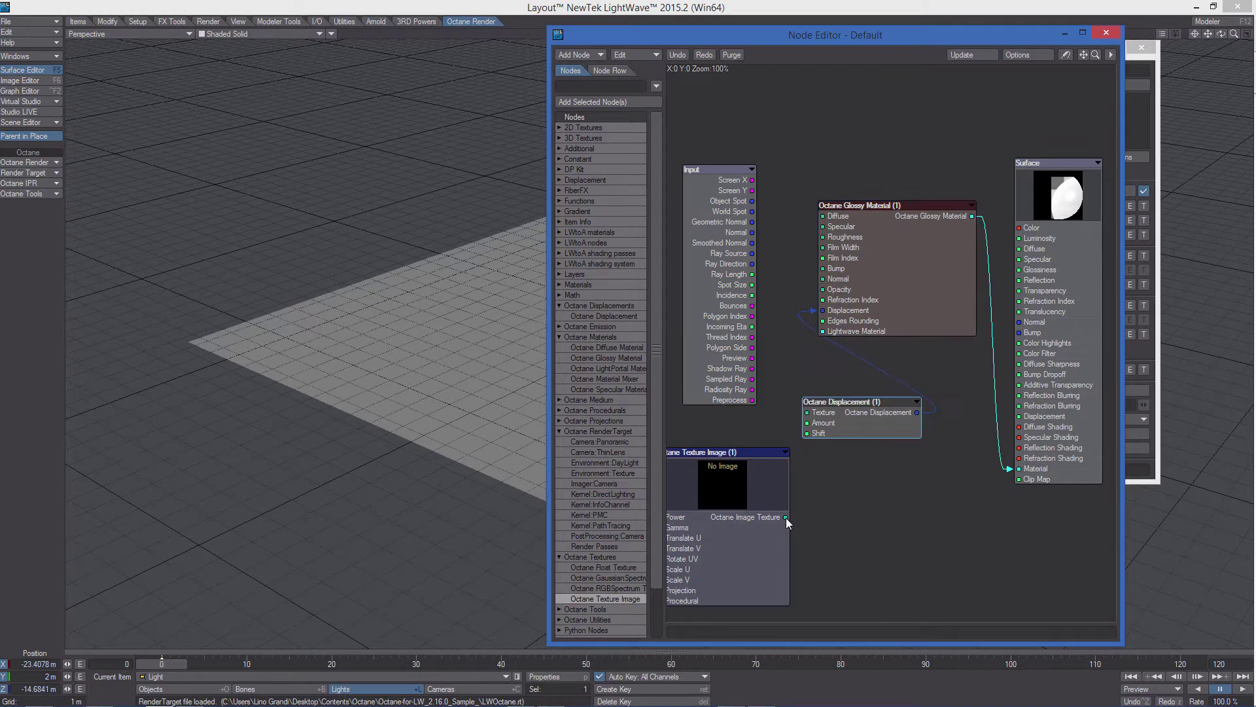
pyautogui.moveTo(786, 517); pyautogui.dragTo(884, 425)
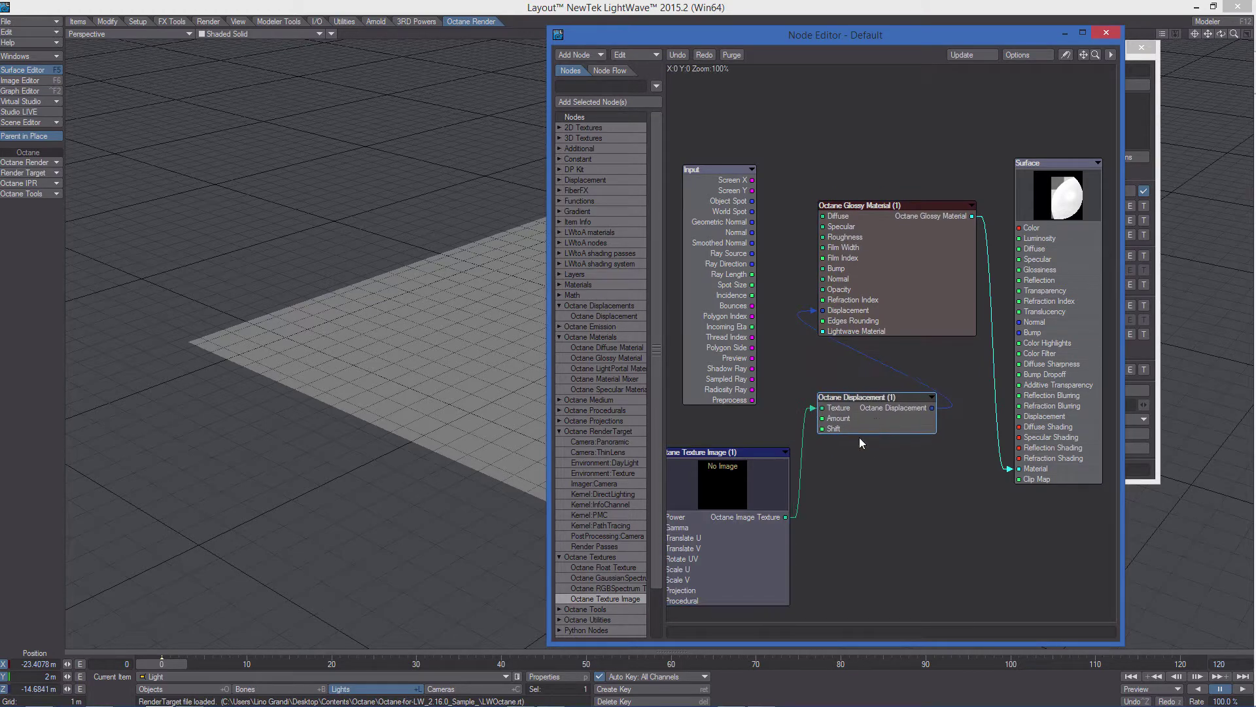
pyautogui.moveTo(758, 533); pyautogui.dragTo(785, 538)
pyautogui.moveTo(912, 297); pyautogui.dragTo(918, 300)
pyautogui.click(426, 14)
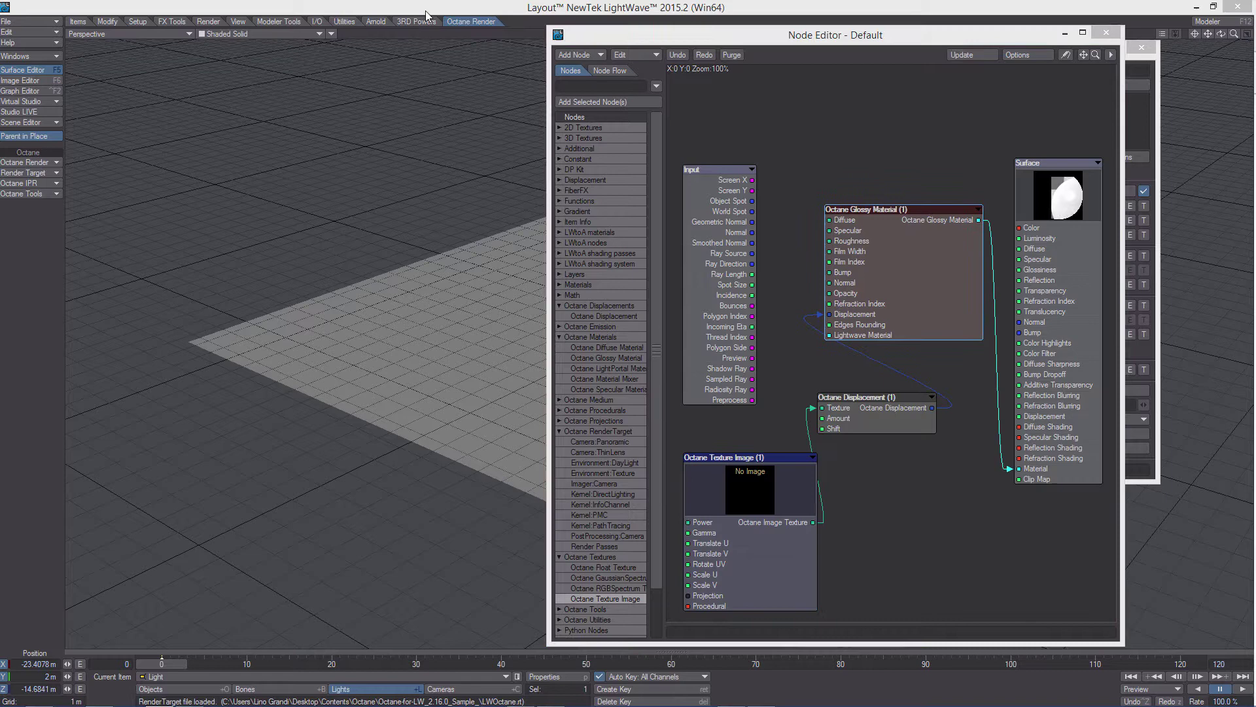
# Start the Octane IPR preview, look through the camera, and raise the light to 3.35 m.
pyautogui.press('F9')
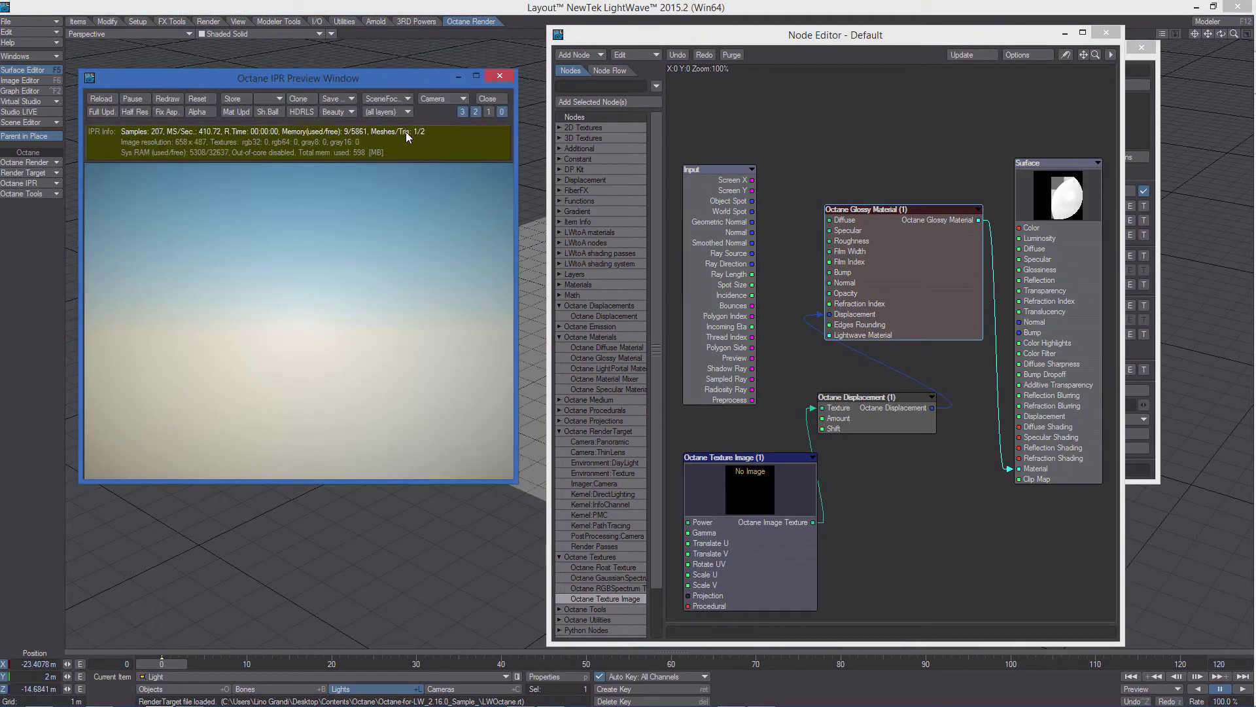
pyautogui.moveTo(621, 36); pyautogui.dragTo(740, 54)
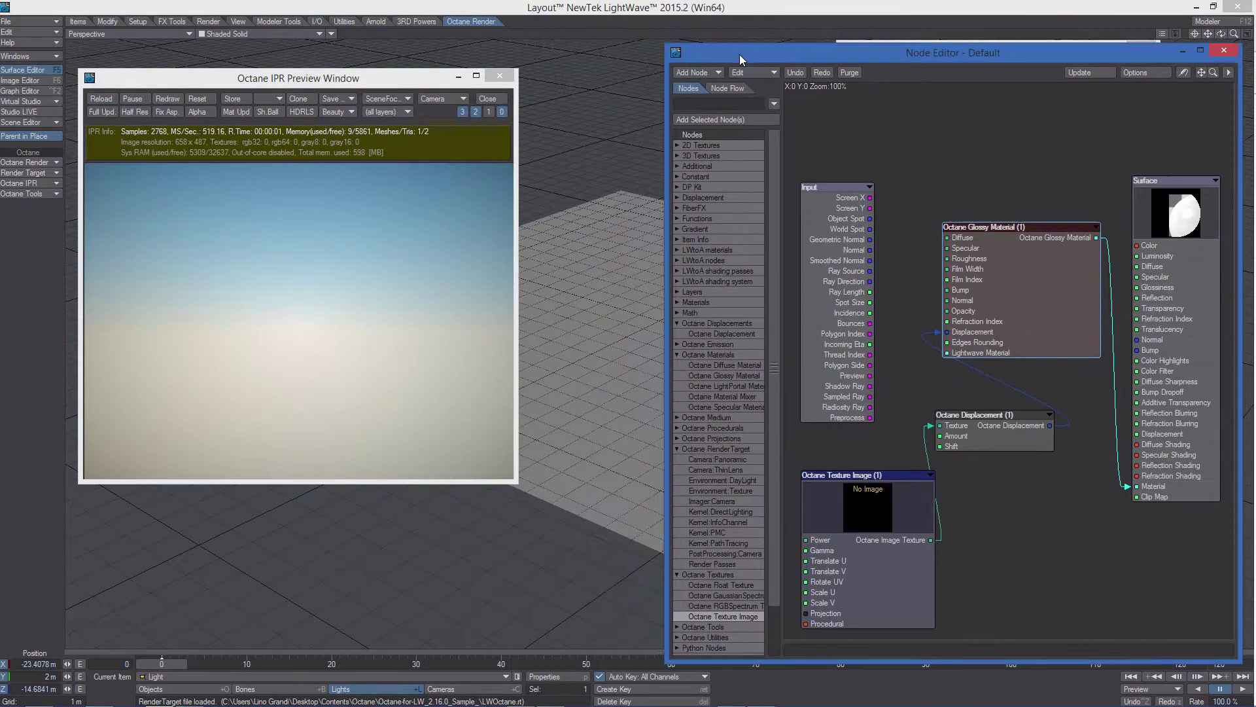
pyautogui.press('6')
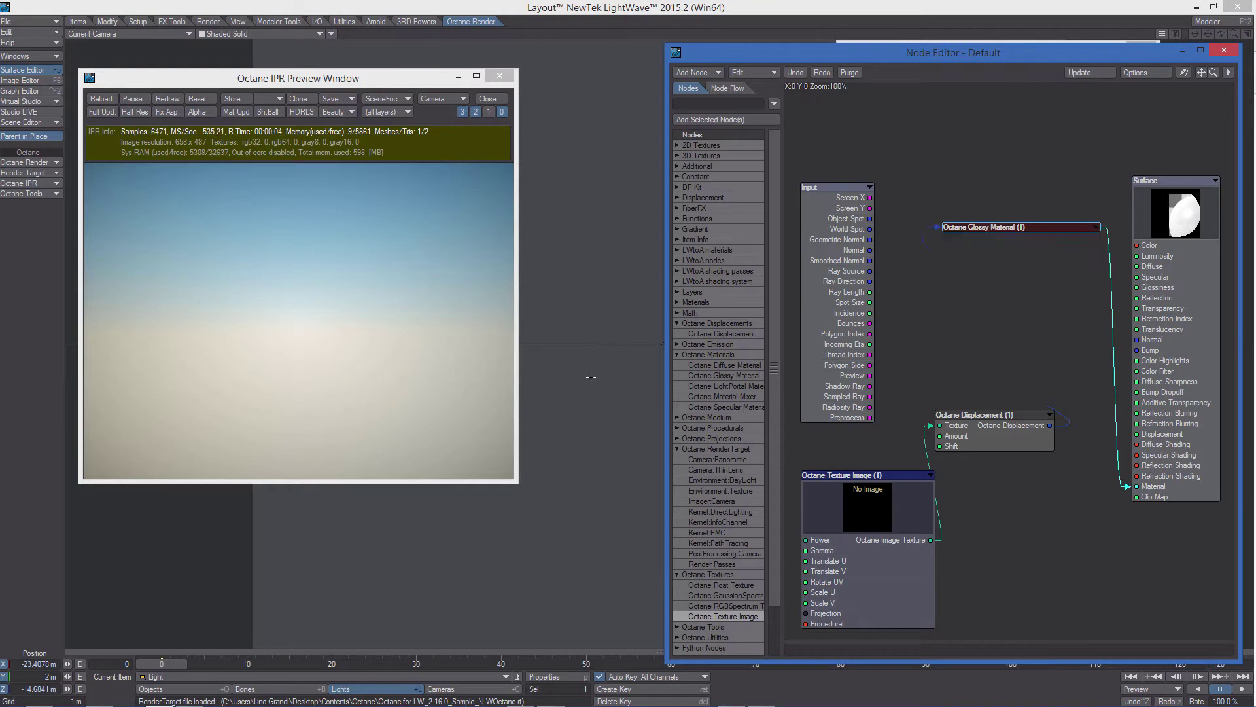
pyautogui.moveTo(577, 500); pyautogui.dragTo(544, 7)
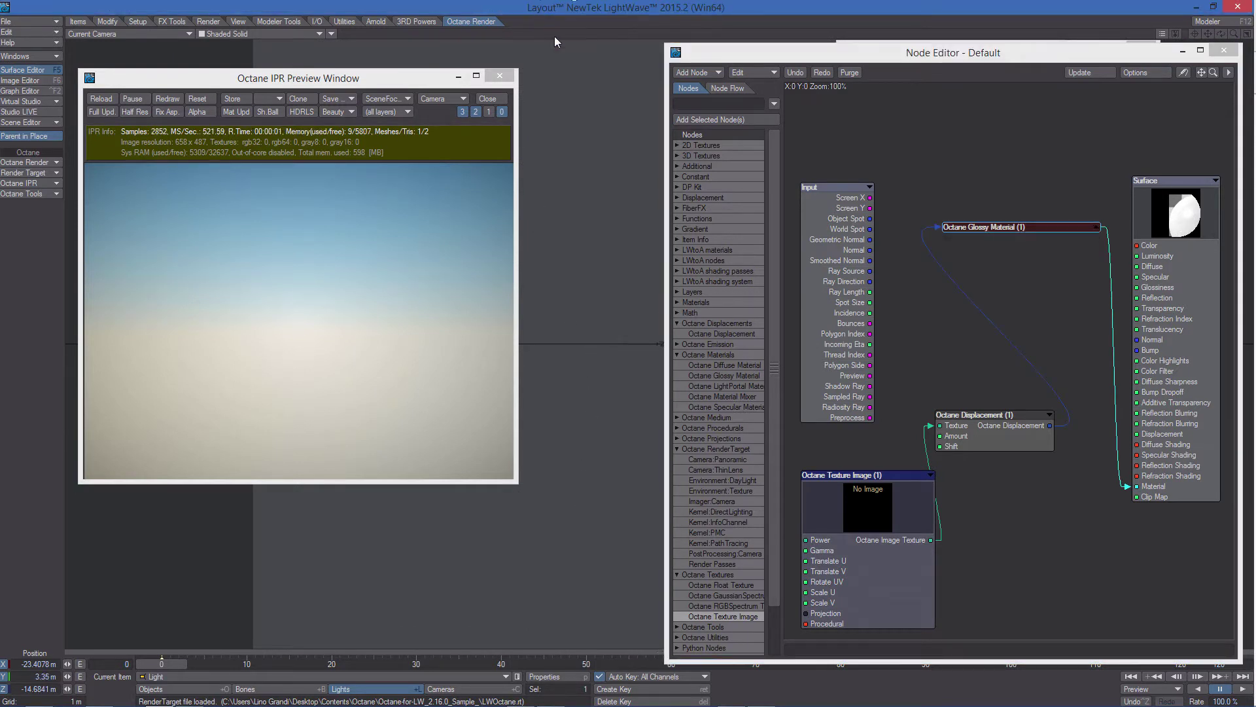
# Move and pitch the camera down so it frames the plane.
pyautogui.hotkey('shift', 'c')
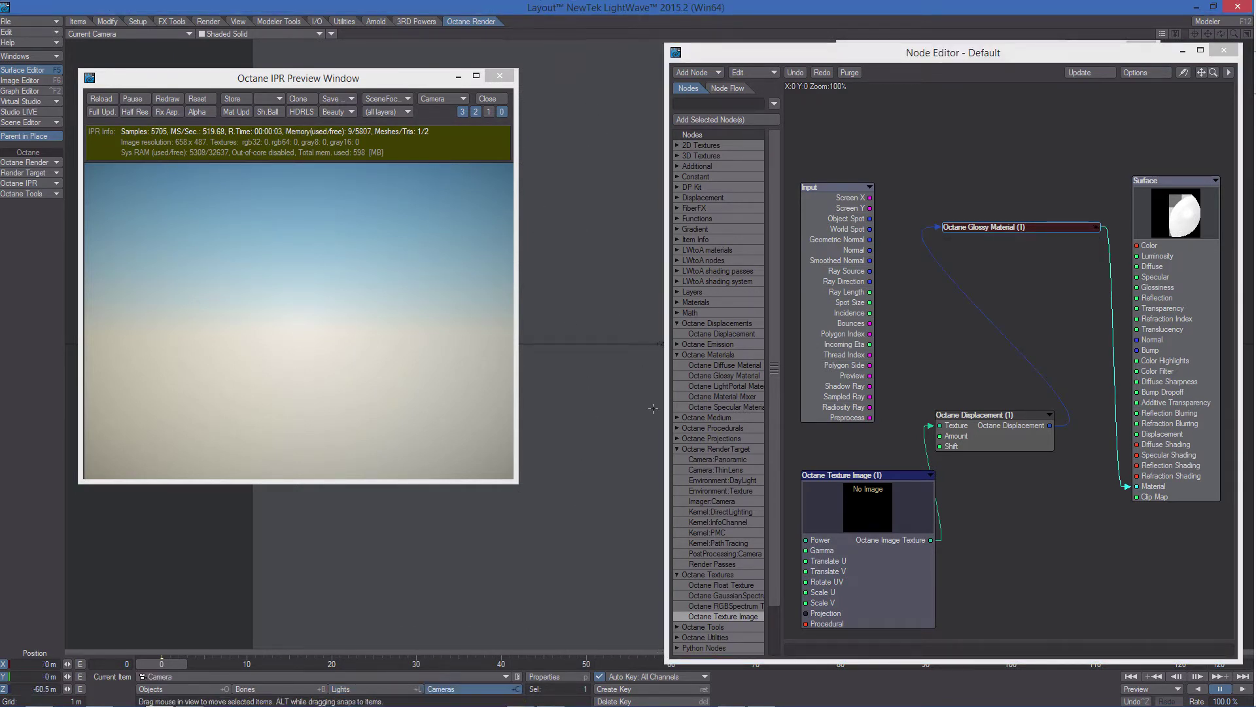
pyautogui.moveTo(659, 351); pyautogui.dragTo(527, 532)
pyautogui.press('y')
pyautogui.press('t')
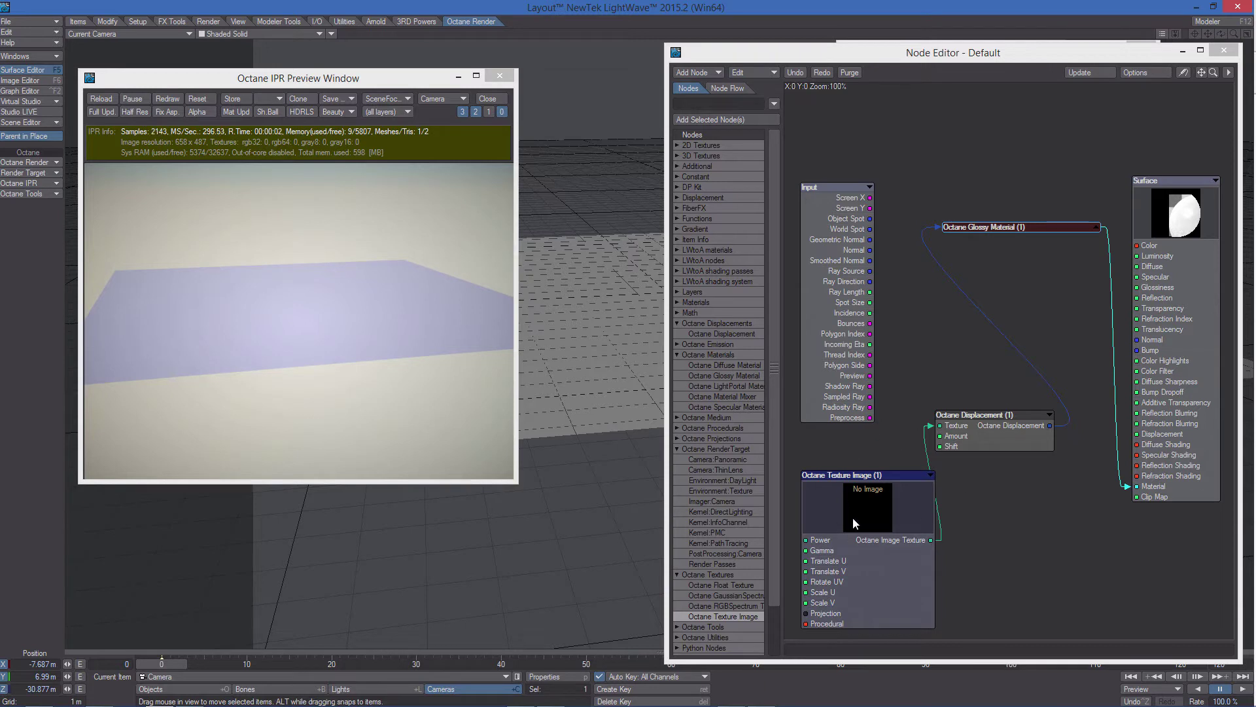
# Load geocontrol2_test_4096.tif as the Octane Texture Image node's image.
pyautogui.click(874, 508)
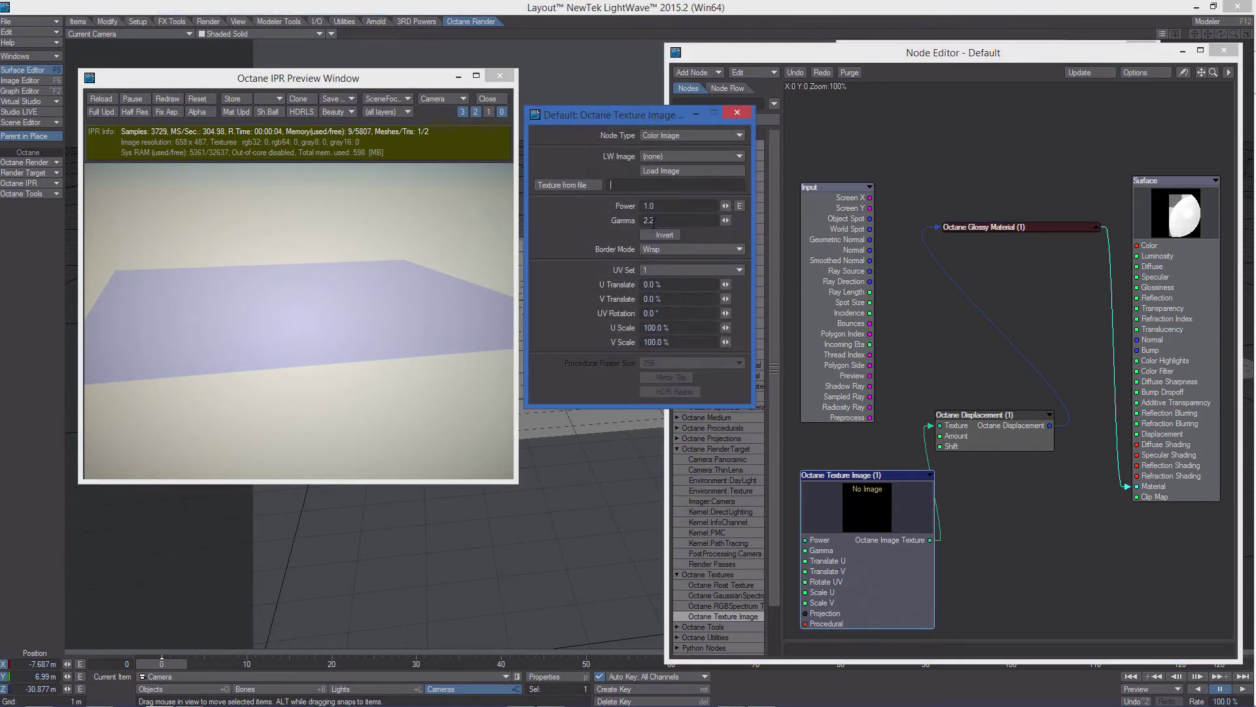
pyautogui.click(681, 159)
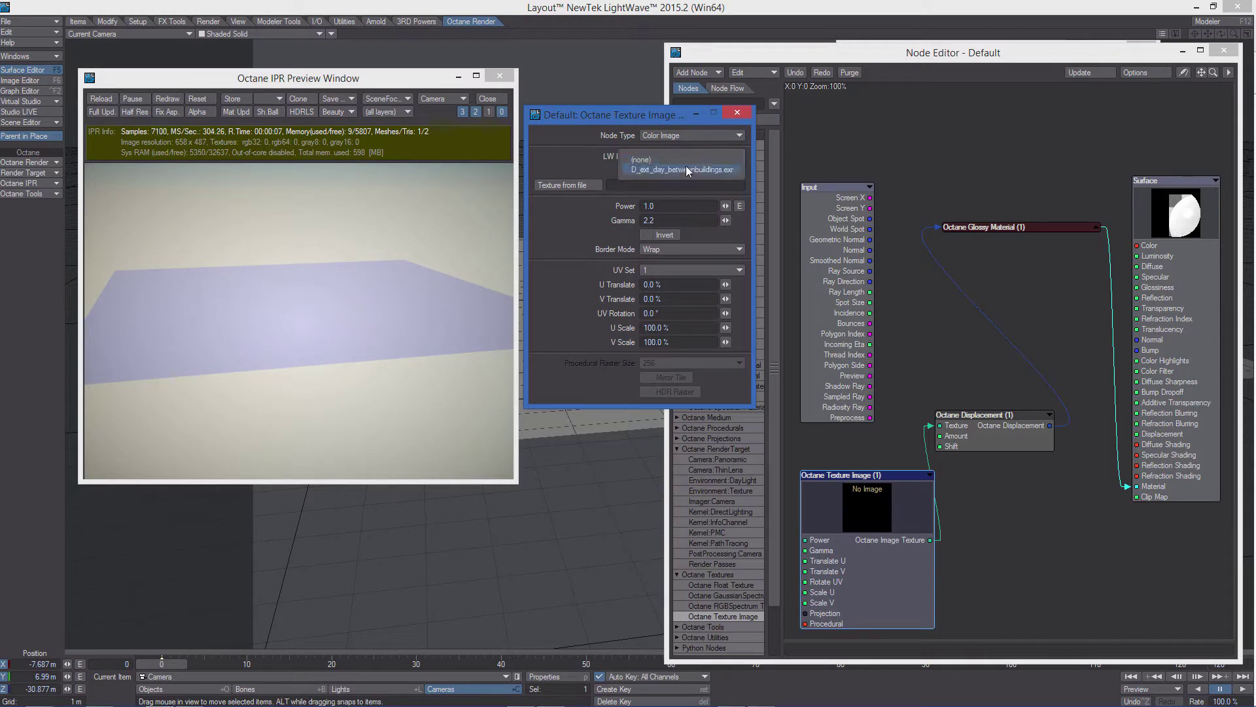
pyautogui.click(674, 171)
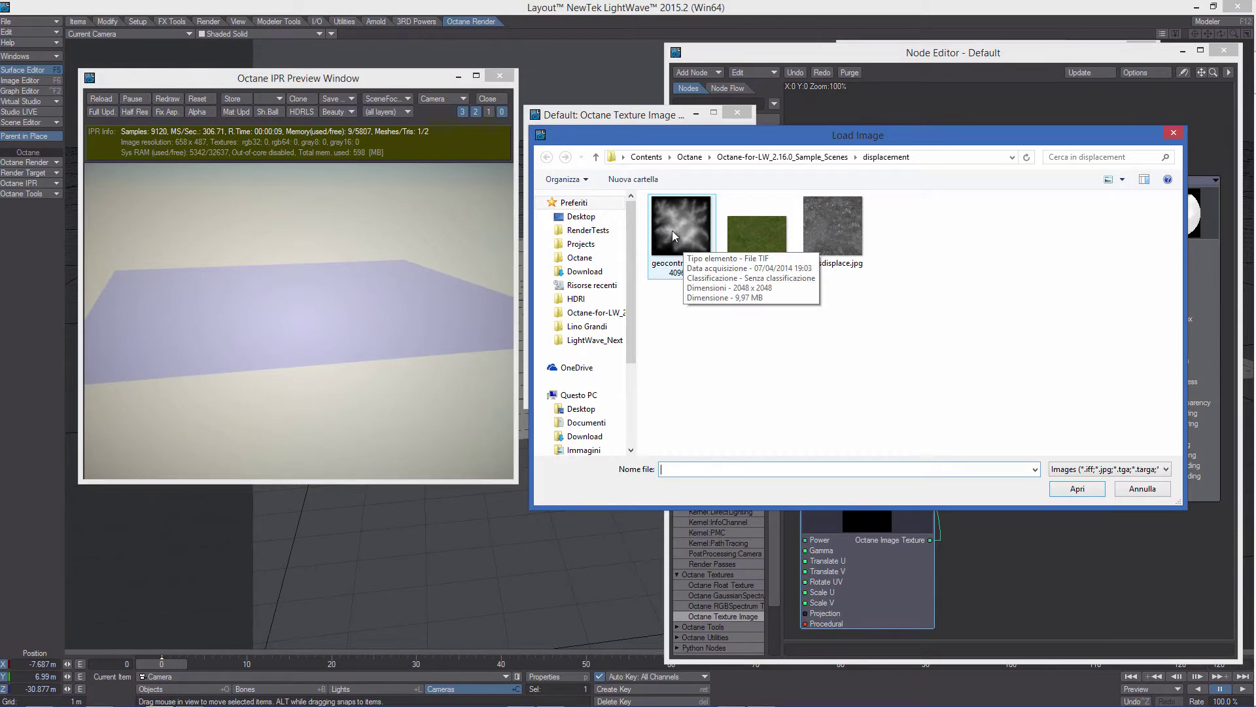
pyautogui.doubleClick(672, 231)
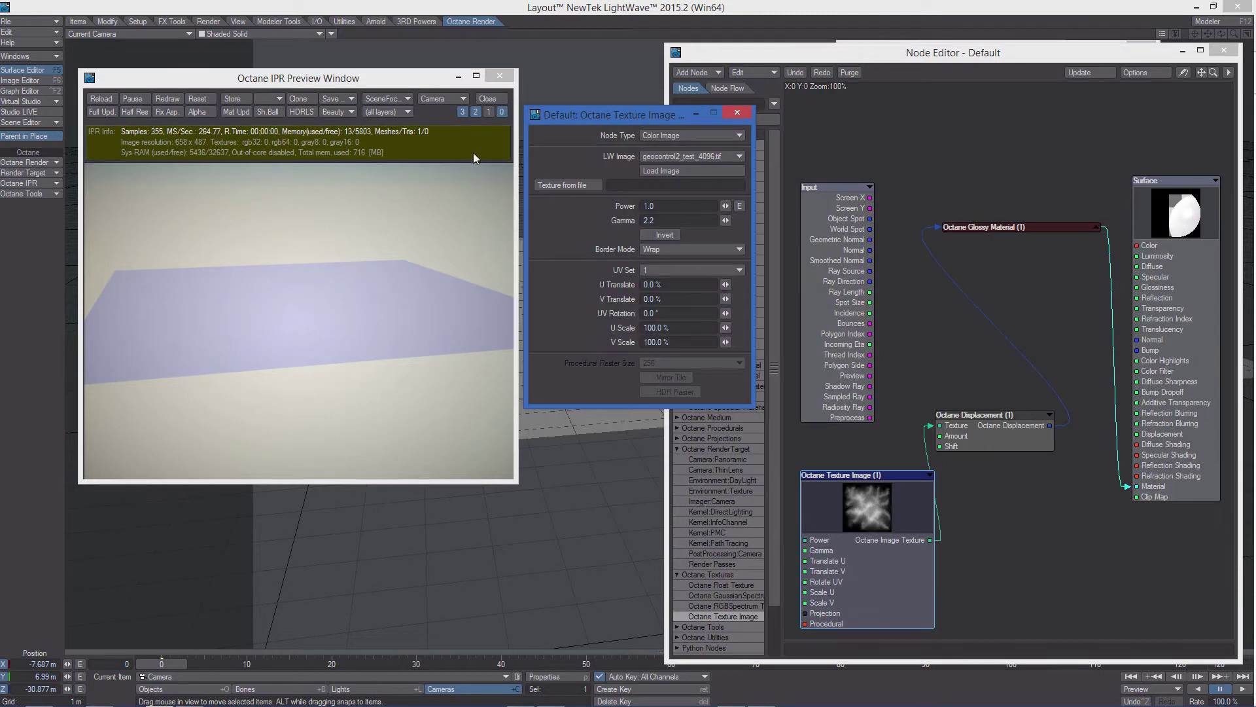
# Open the Octane Displacement settings and try displacement amounts of 1 m, then 2 m.
pyautogui.moveTo(1004, 442); pyautogui.dragTo(1025, 426)
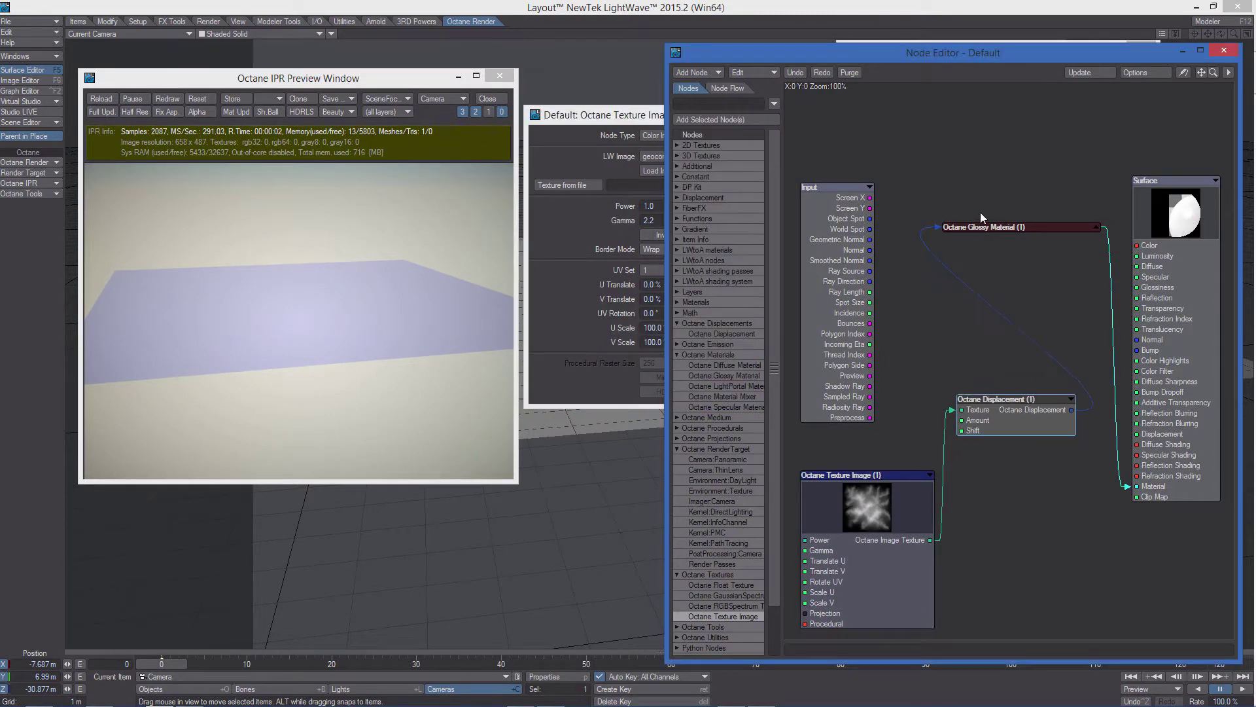
pyautogui.moveTo(1013, 226); pyautogui.dragTo(1031, 244)
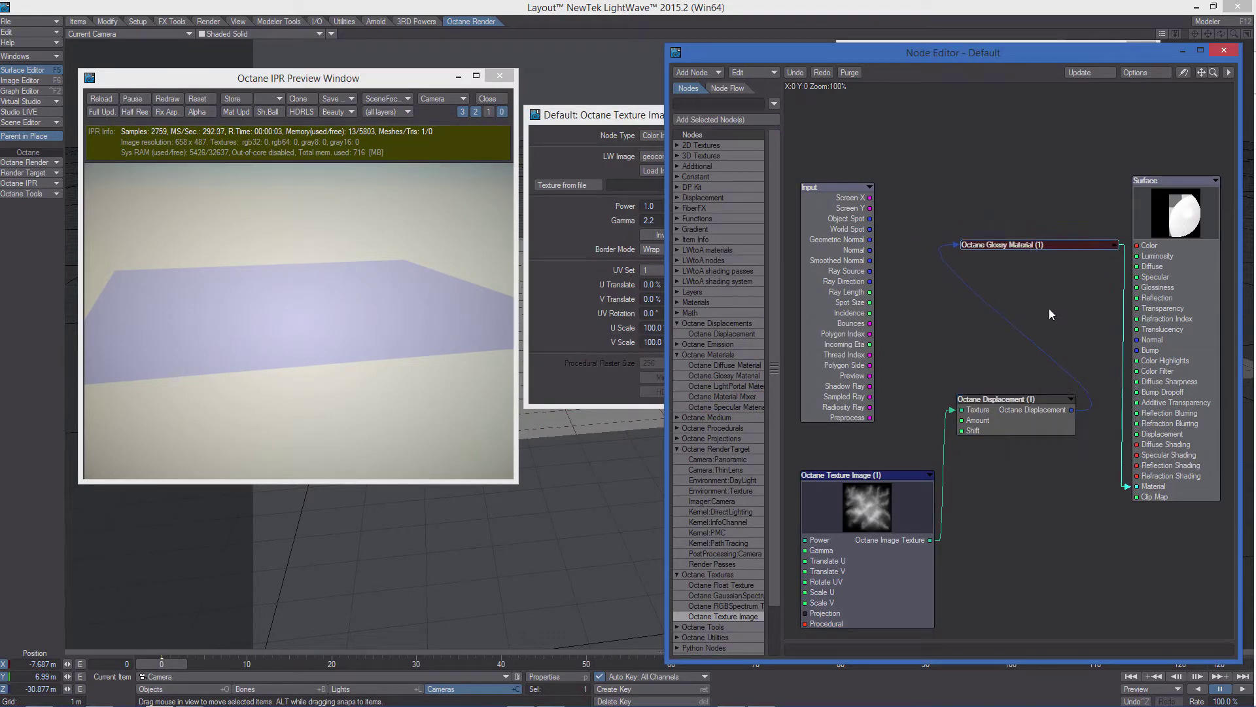
pyautogui.doubleClick(1023, 430)
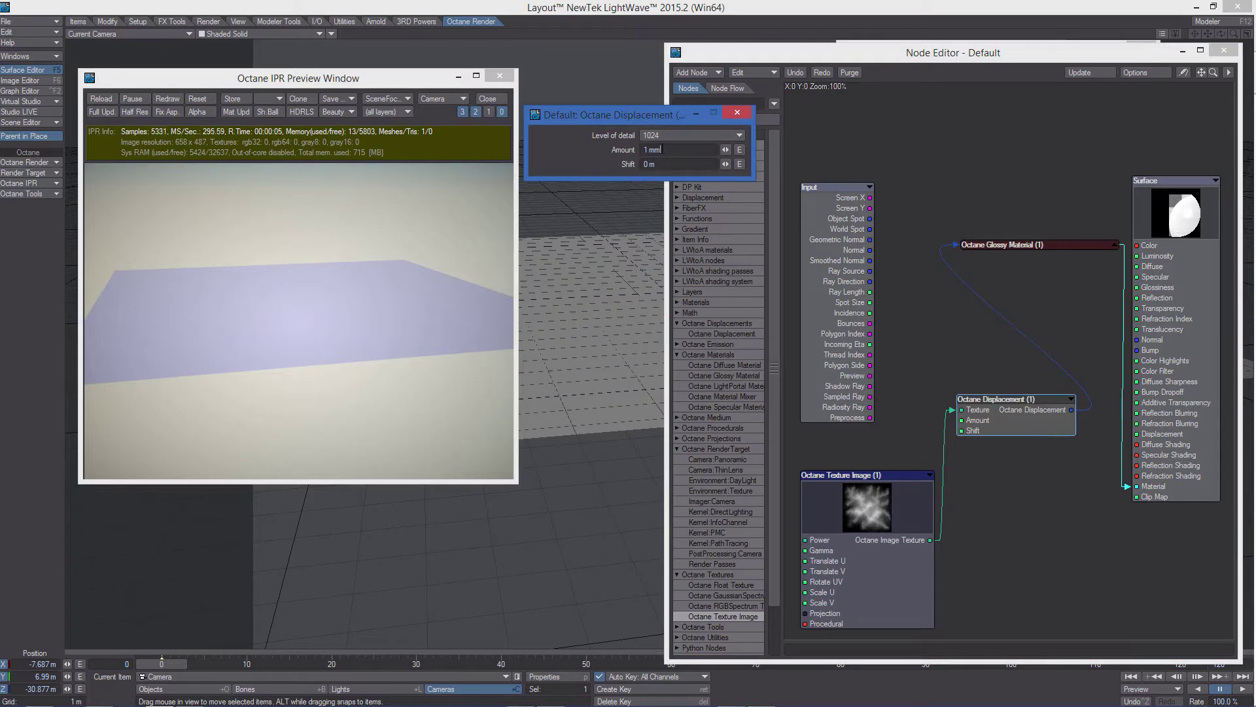
pyautogui.click(662, 149)
pyautogui.write('1 m')
pyautogui.press('Return')
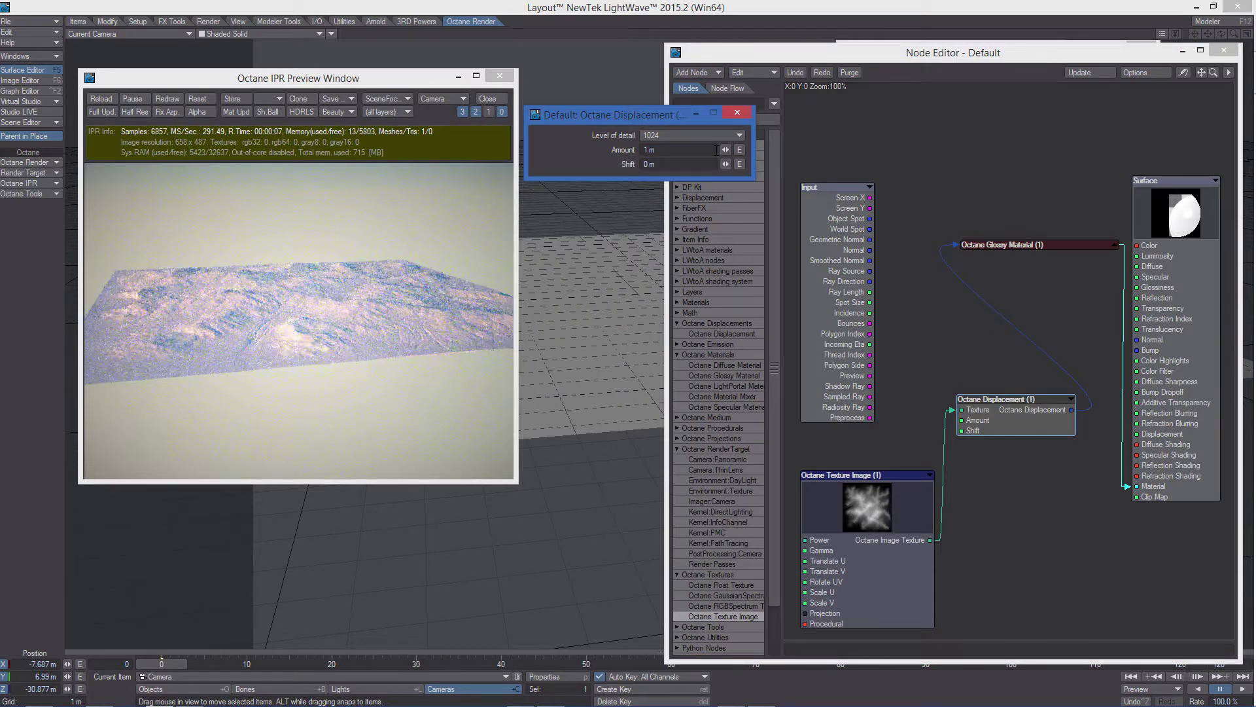
pyautogui.click(660, 150)
pyautogui.write('2')
pyautogui.press('Tab')
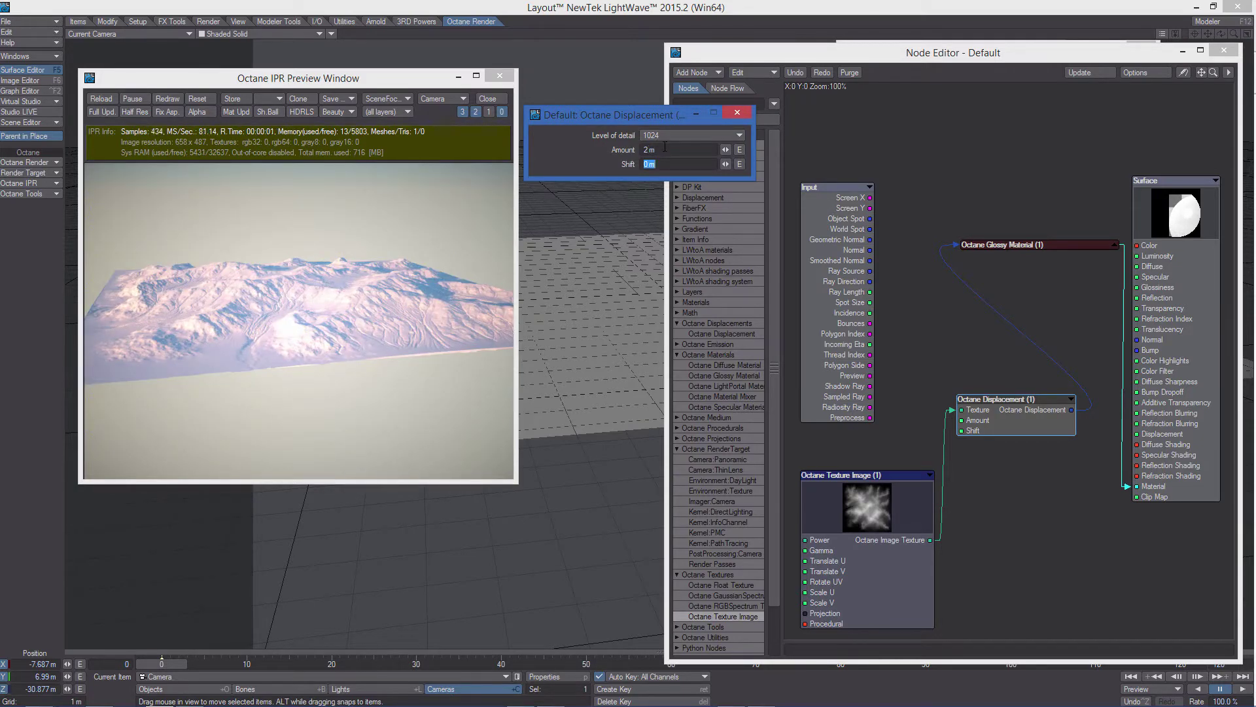
# Try a 10 m displacement amount, then settle on 5 m.
pyautogui.hotkey('shift', 'Tab')
pyautogui.write('10')
pyautogui.press('Tab')
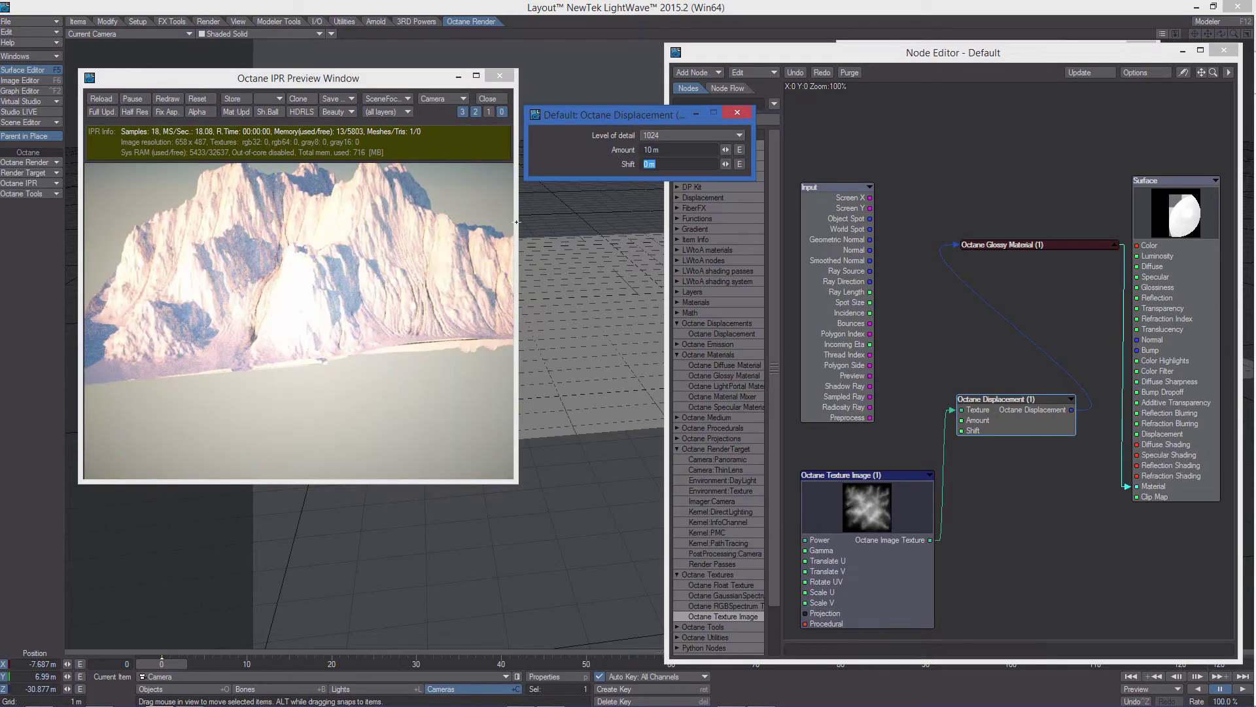
pyautogui.hotkey('shift', 'Tab')
pyautogui.write('5')
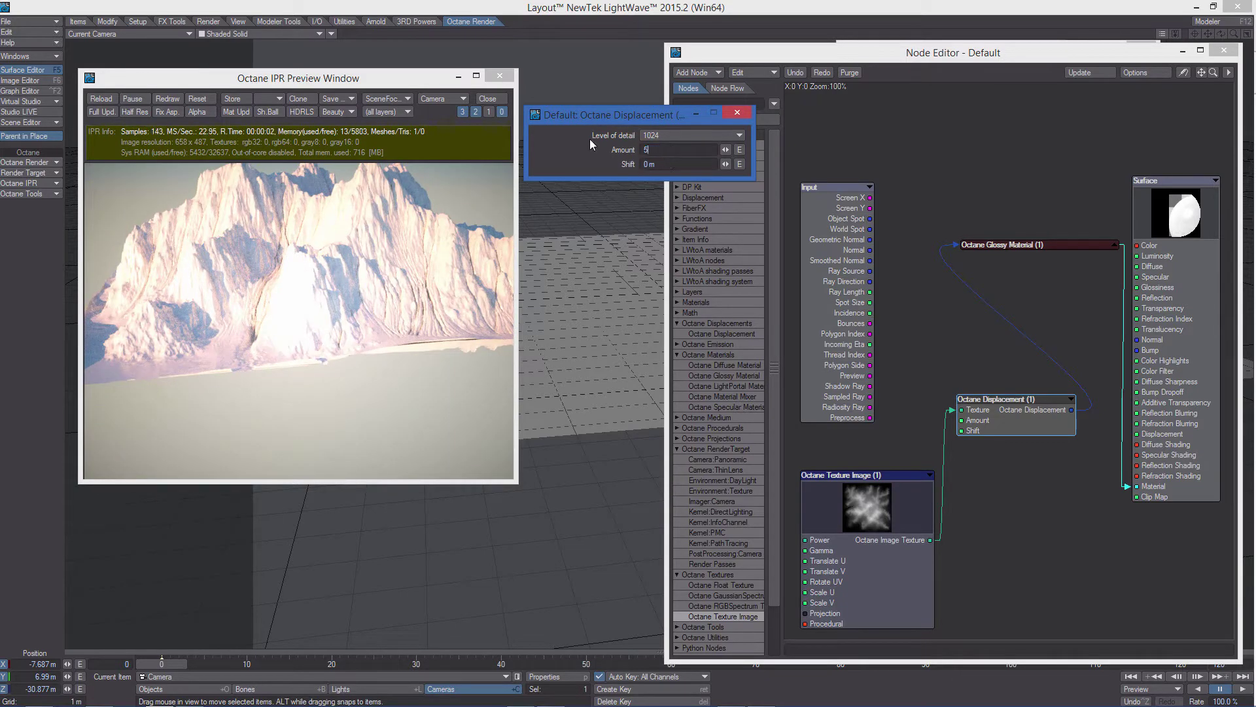
pyautogui.press('Tab')
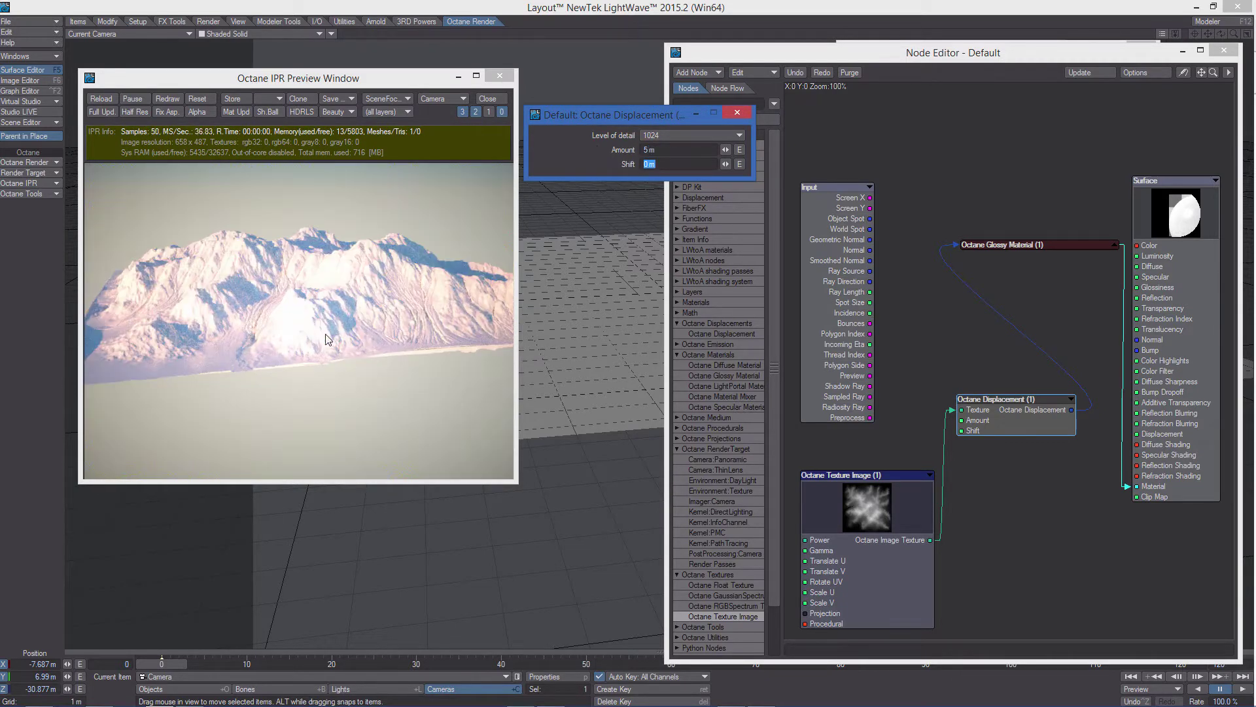
# Render the IPR preview from the Perspective view and orbit for a wide view of the mountains.
pyautogui.click(449, 98)
pyautogui.click(445, 112)
pyautogui.moveTo(376, 354); pyautogui.dragTo(343, 386)
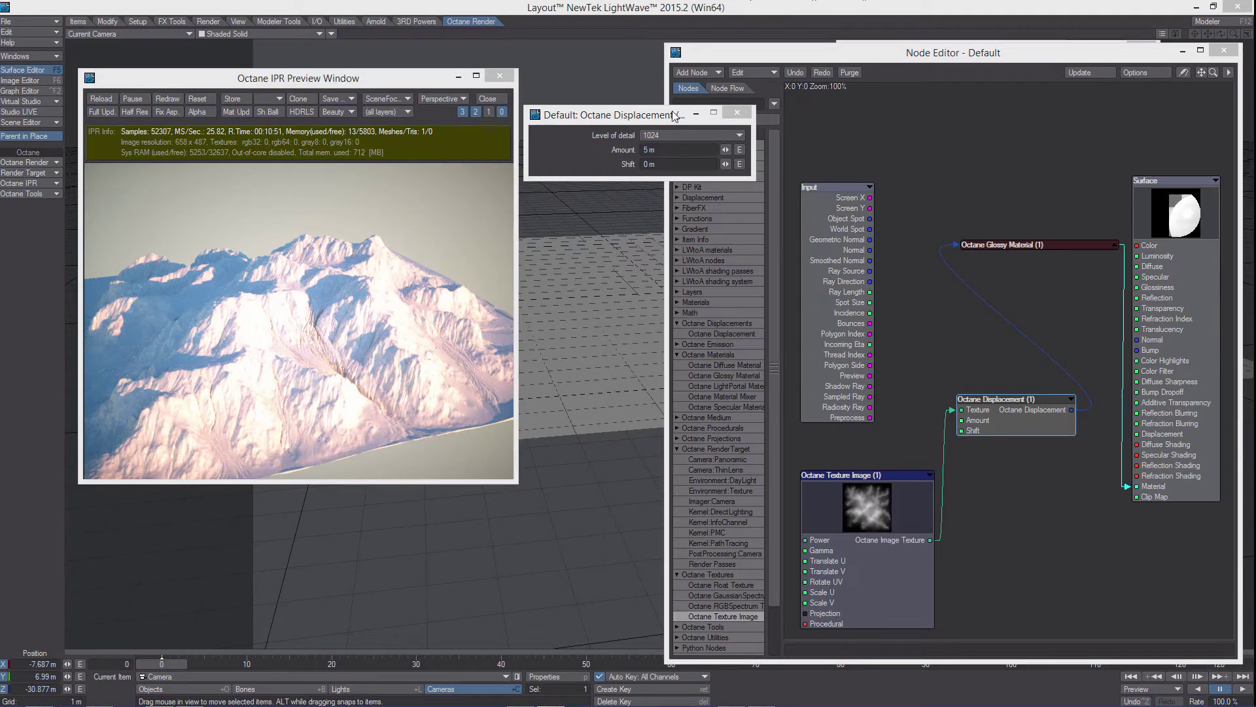
# Try displacement level of detail 256, then 512, checking the terrain up close in the preview.
pyautogui.click(648, 123)
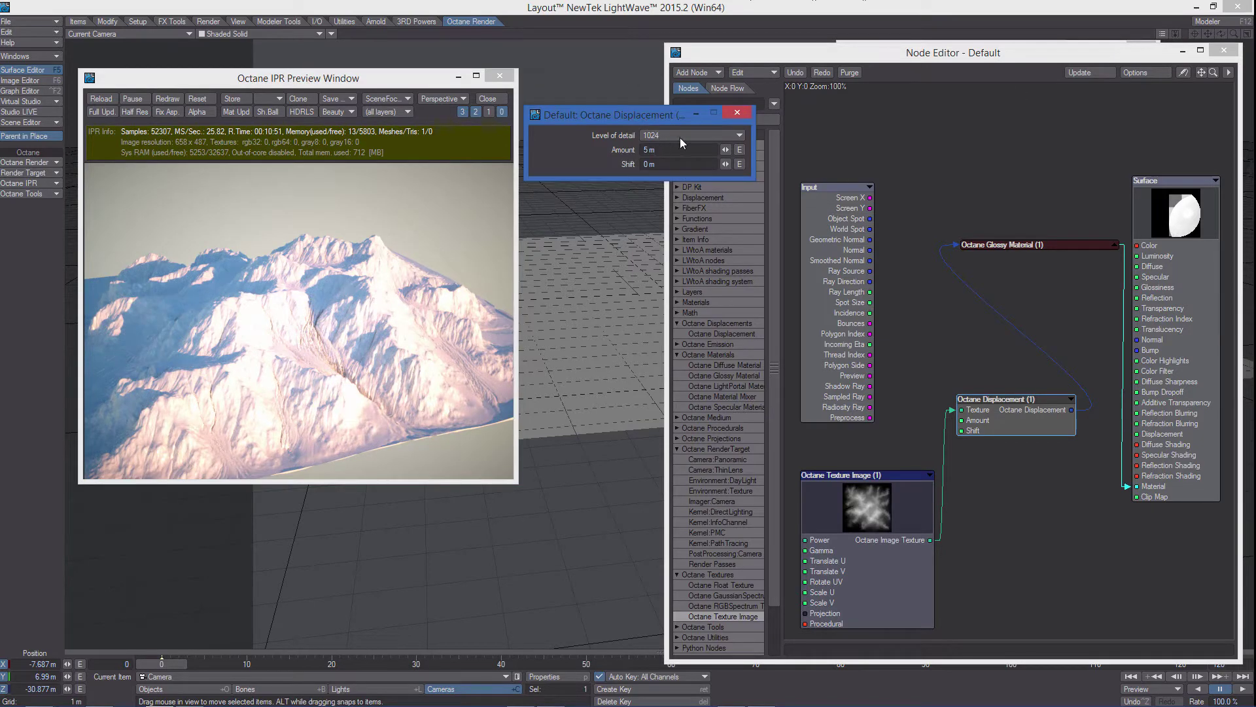
pyautogui.click(665, 135)
pyautogui.click(635, 131)
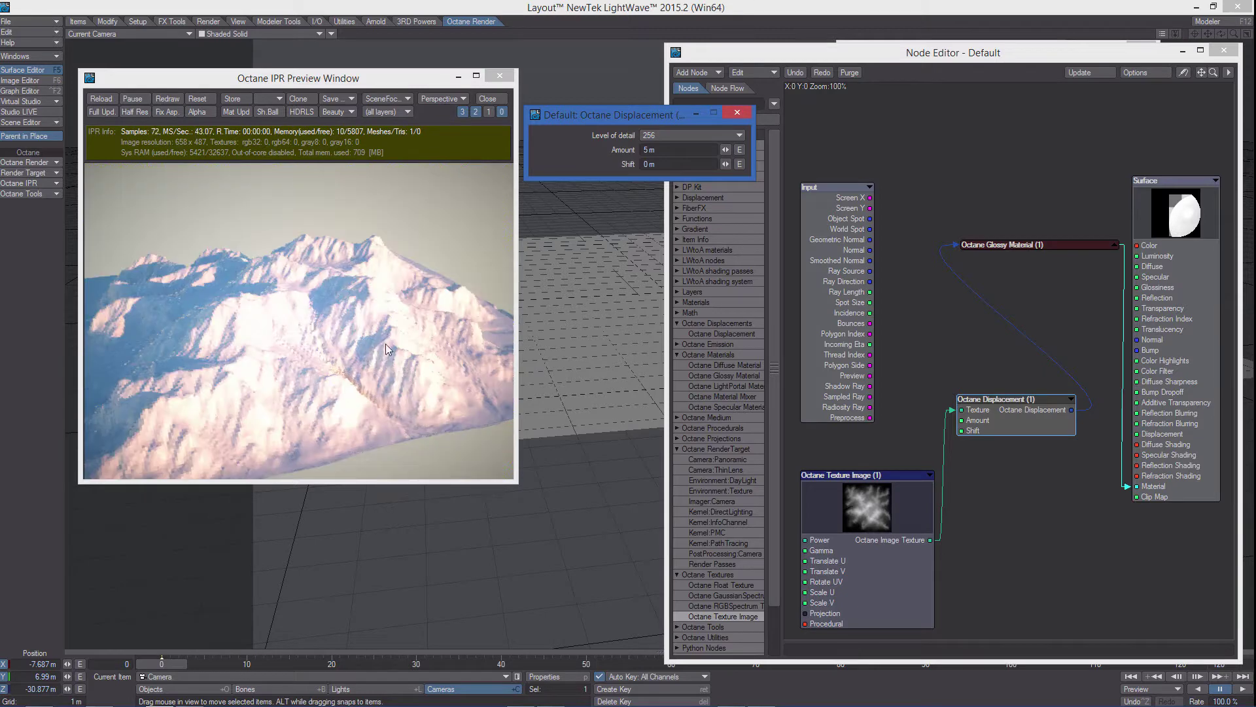
pyautogui.moveTo(293, 371); pyautogui.dragTo(403, 321)
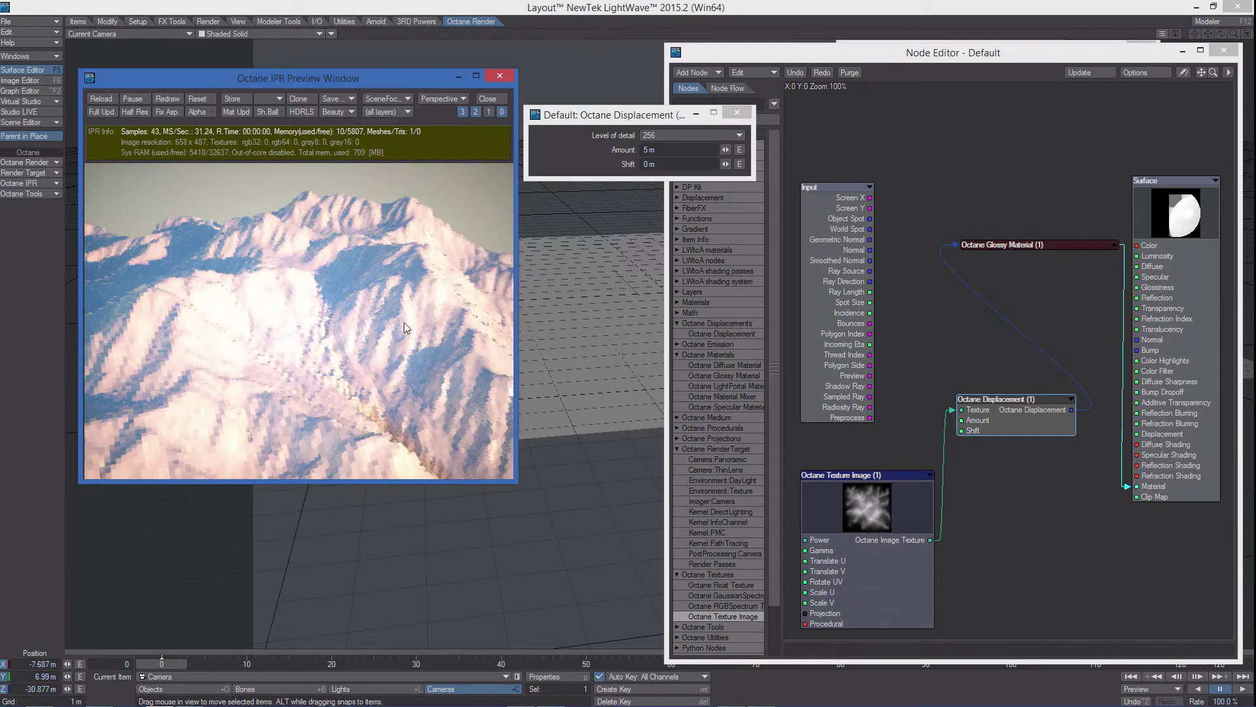
pyautogui.click(670, 133)
pyautogui.click(681, 140)
# Compare level of detail 4096 in the orbited preview, then settle on 1024.
pyautogui.click(666, 135)
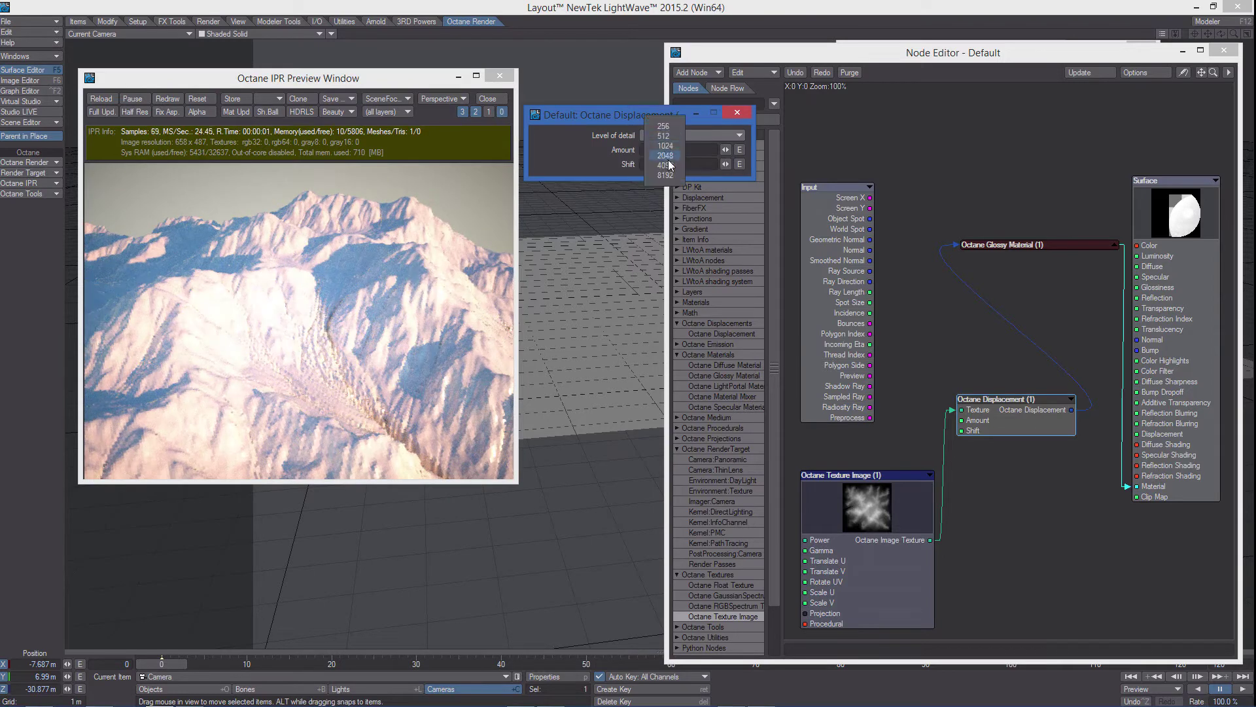
pyautogui.click(664, 167)
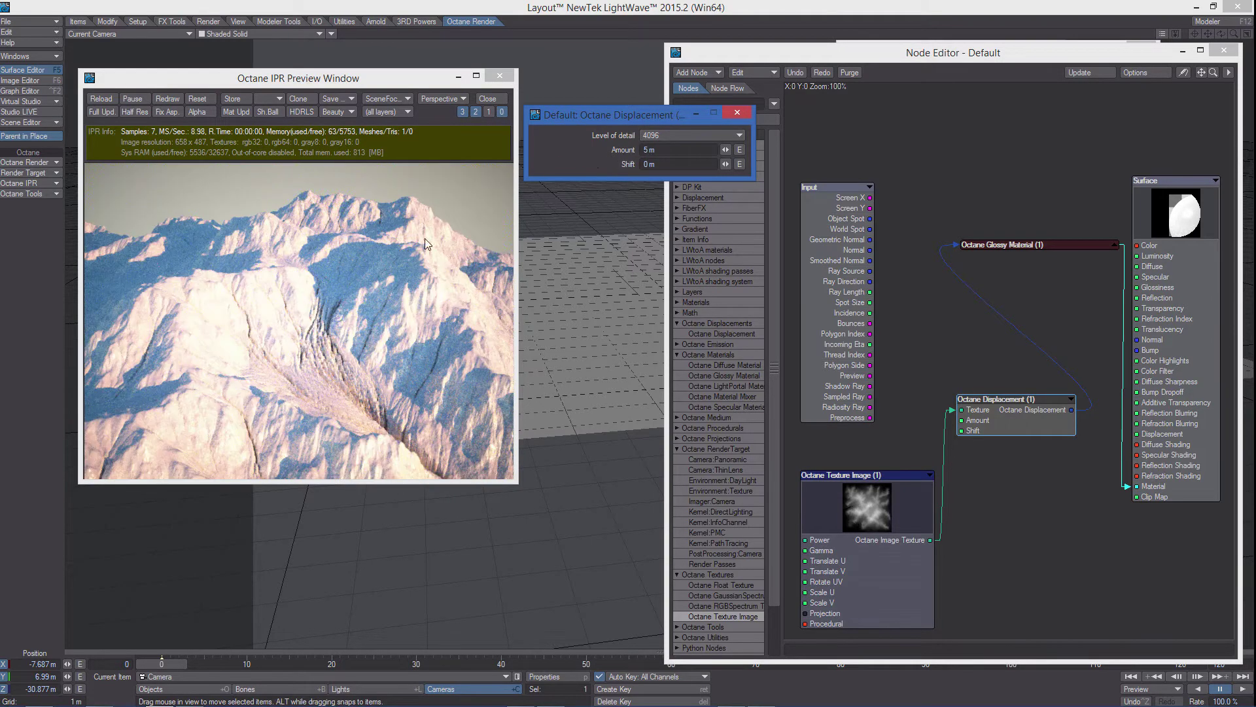
pyautogui.moveTo(271, 382); pyautogui.dragTo(366, 340)
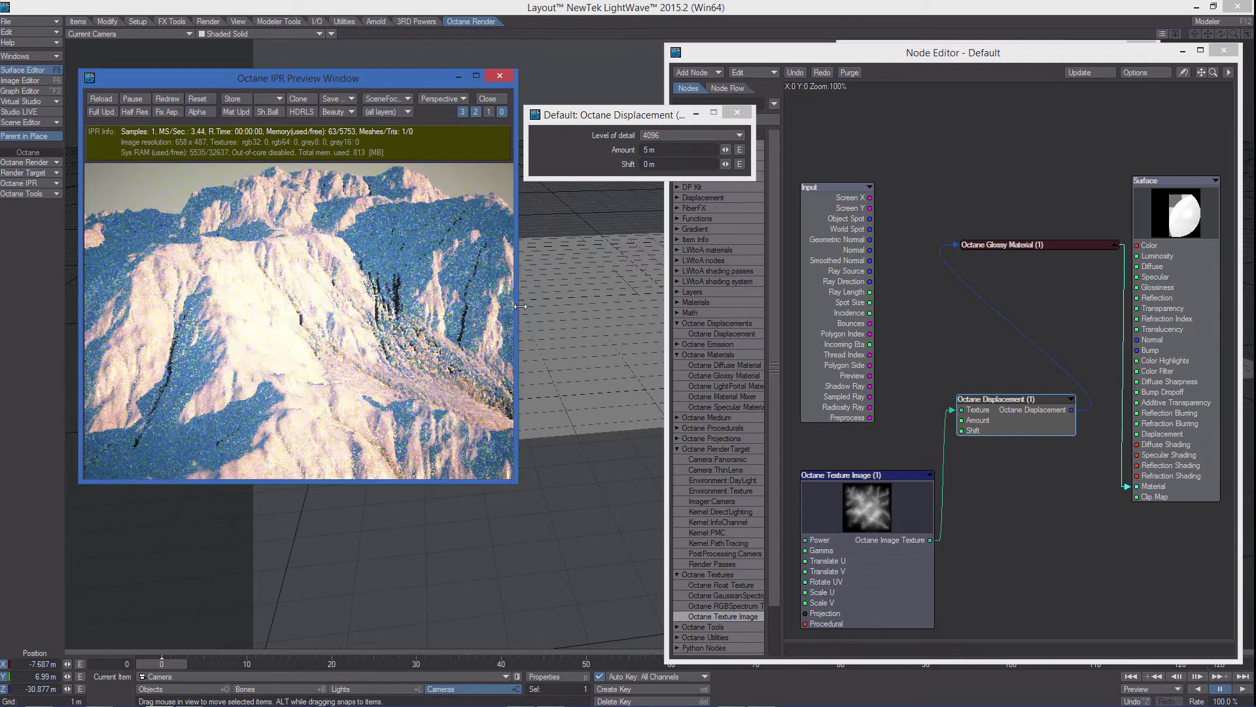
pyautogui.click(662, 135)
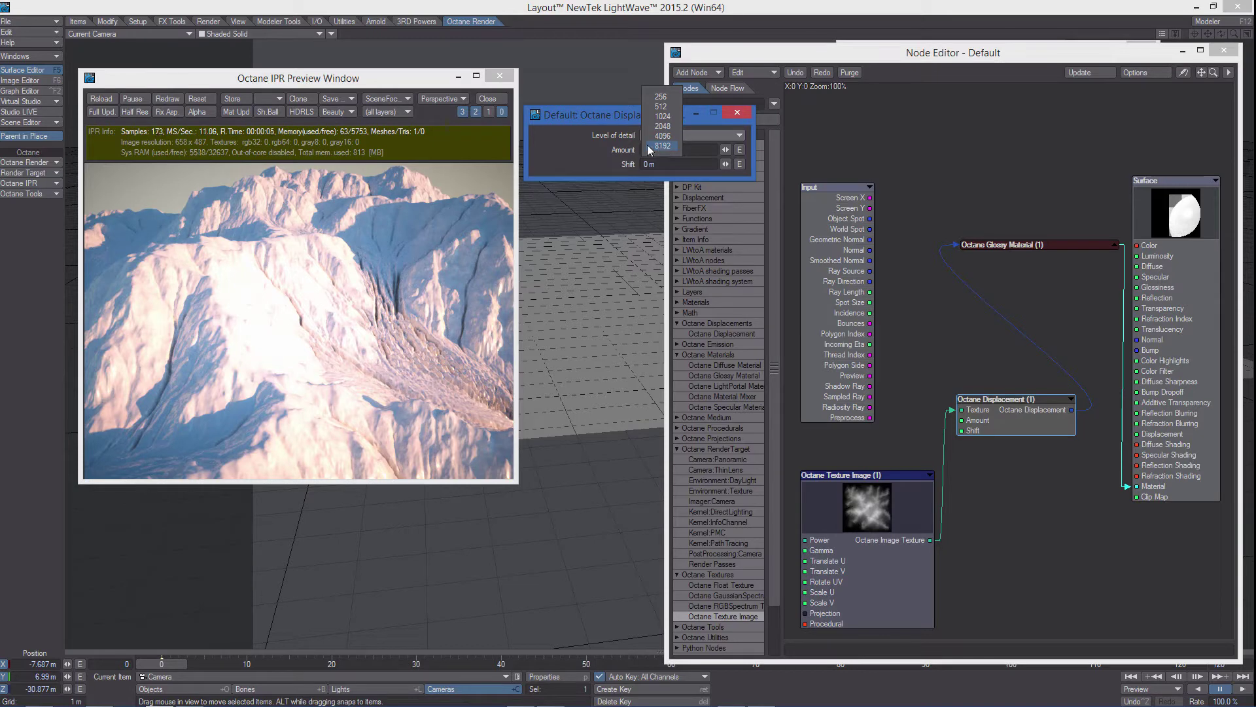
pyautogui.click(662, 136)
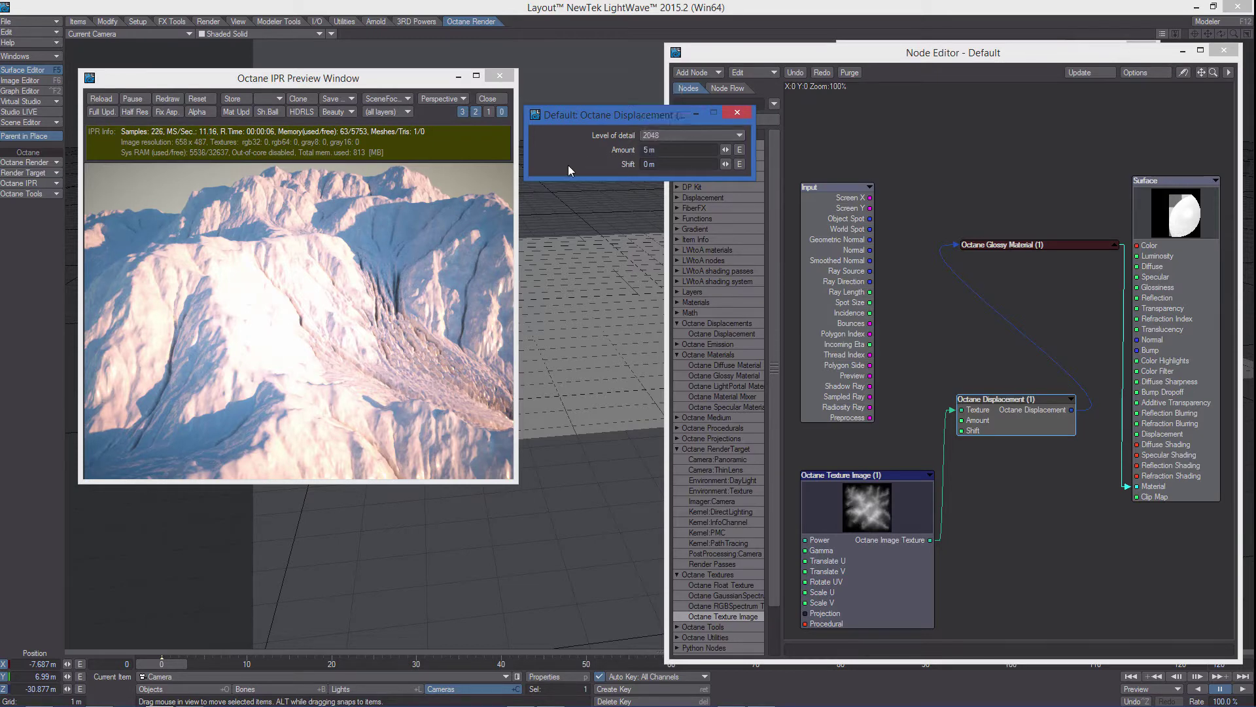
pyautogui.click(654, 133)
pyautogui.click(653, 129)
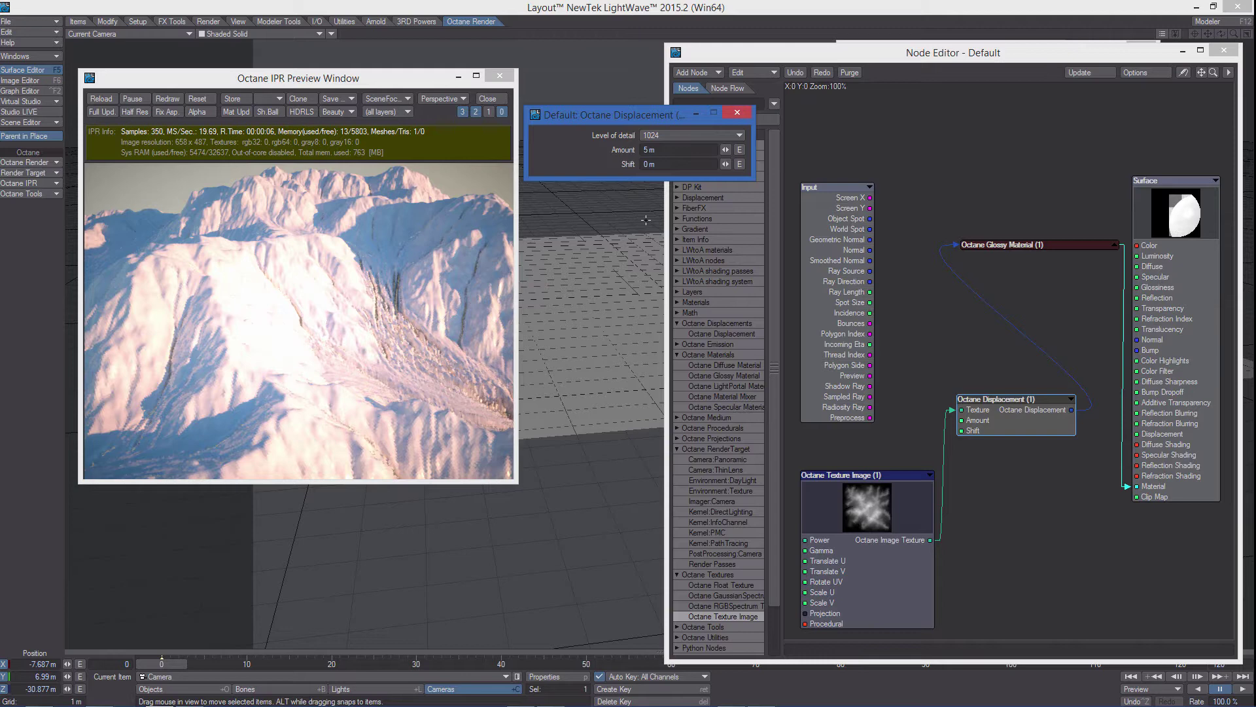
# Confirm geocontrol2_test_4096.tif is 2048×2048, then set displacement level of detail to 2048.
pyautogui.press('F6')
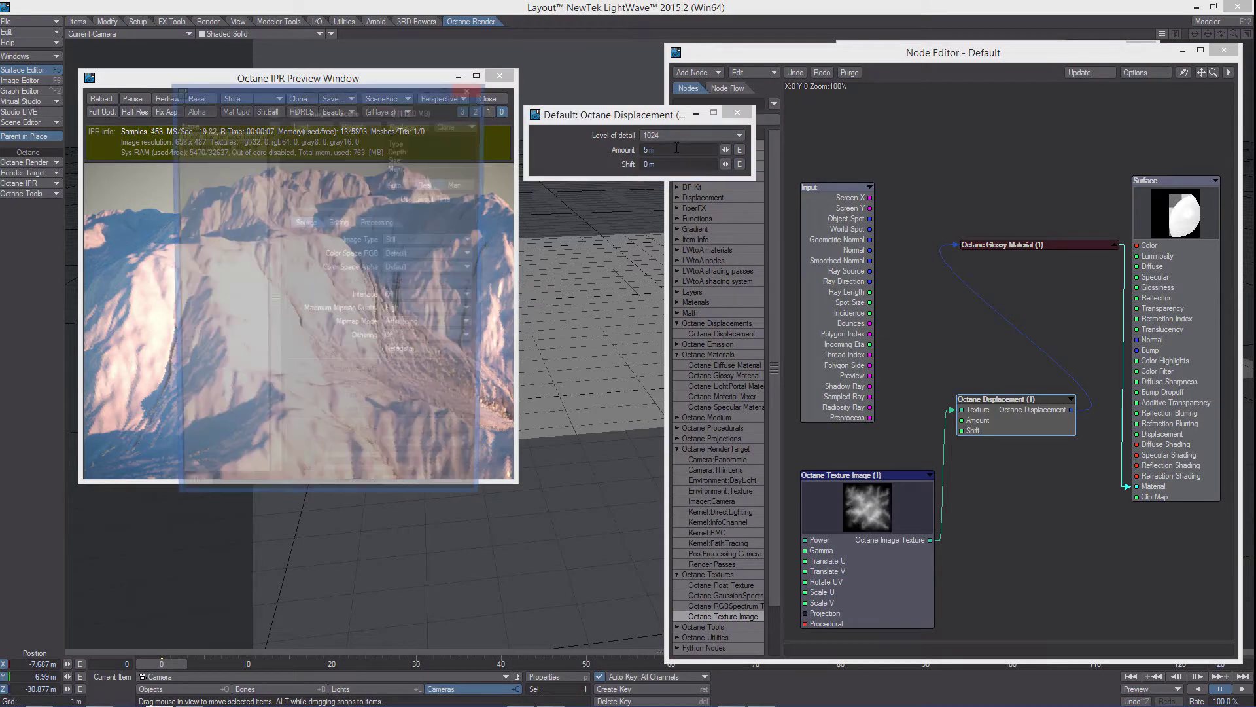
pyautogui.click(206, 144)
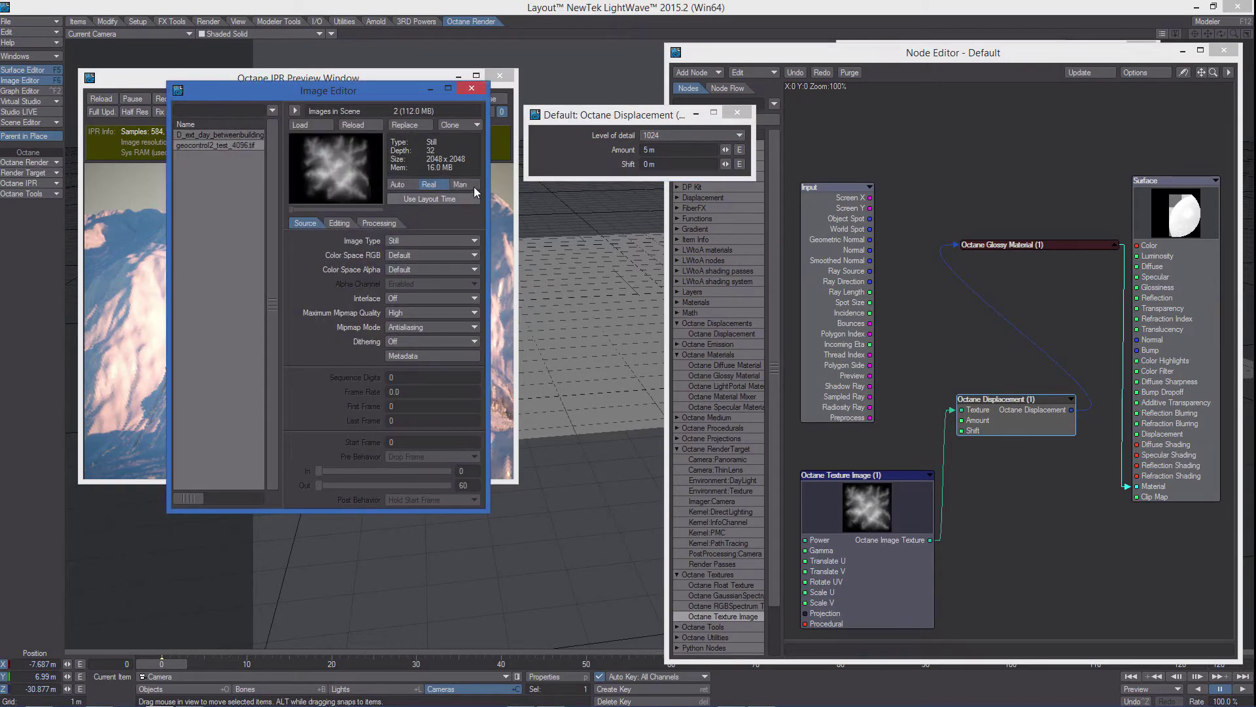
pyautogui.click(471, 88)
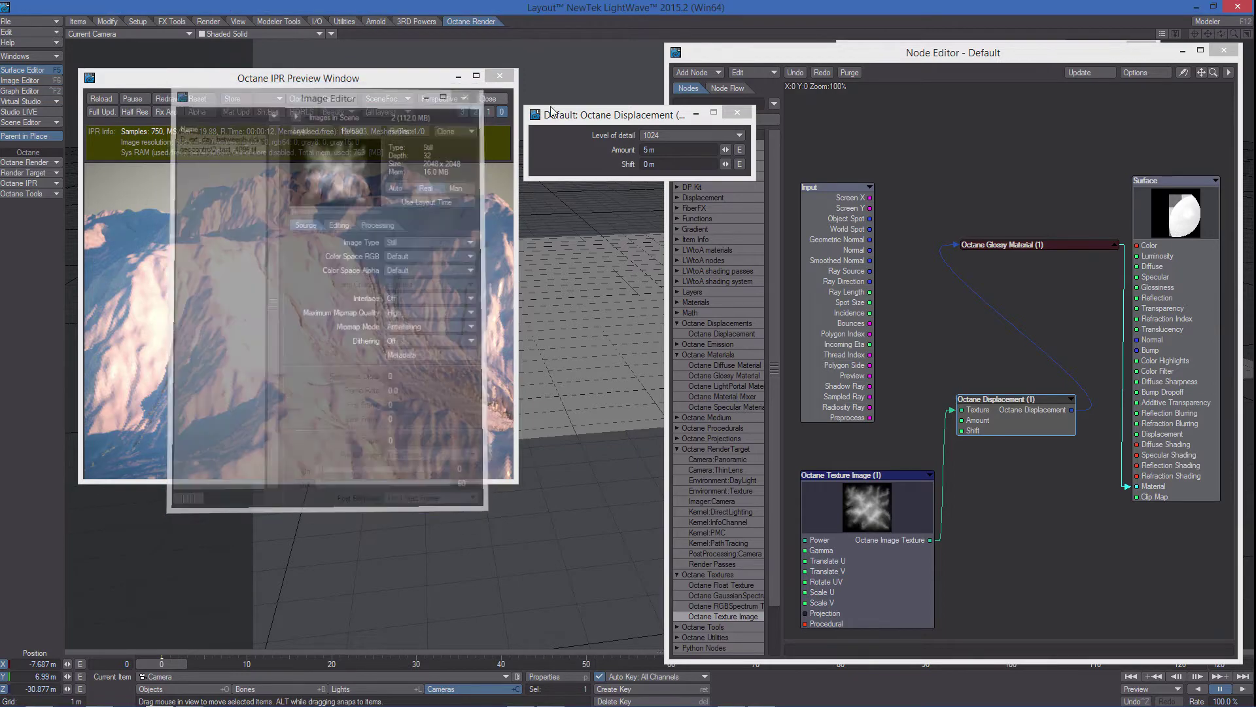
pyautogui.click(667, 138)
pyautogui.click(656, 146)
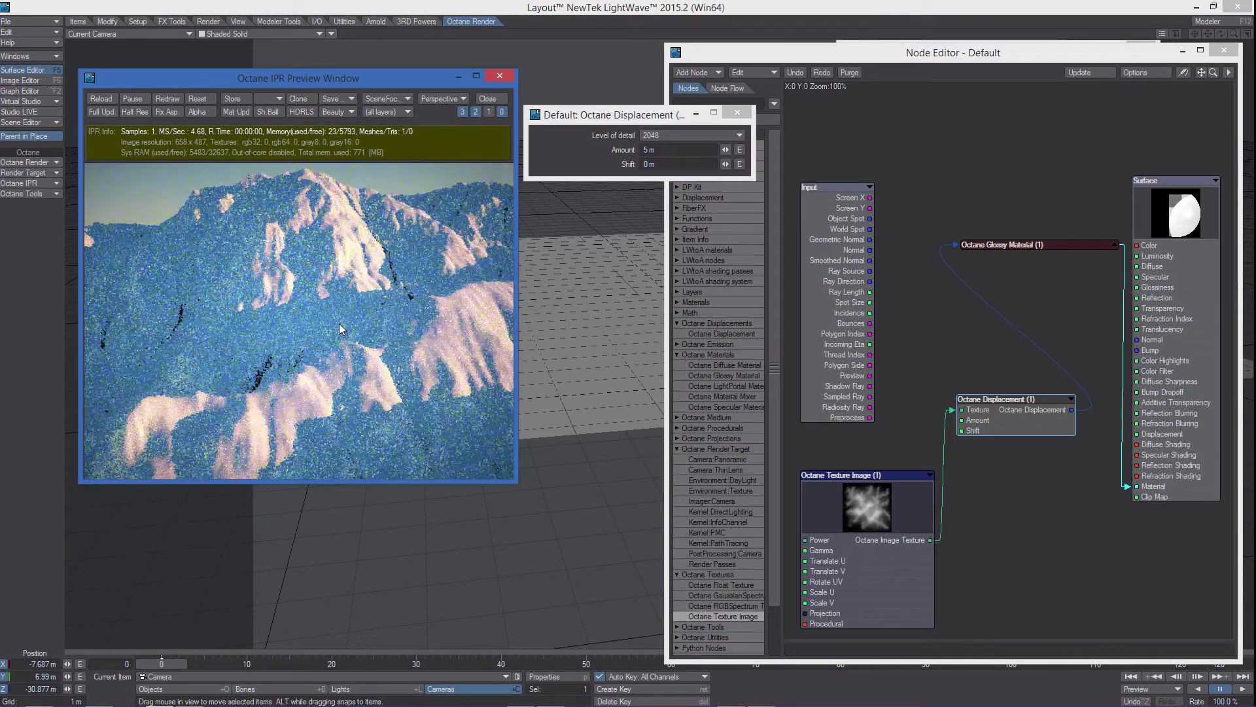
pyautogui.moveTo(348, 374); pyautogui.dragTo(286, 312)
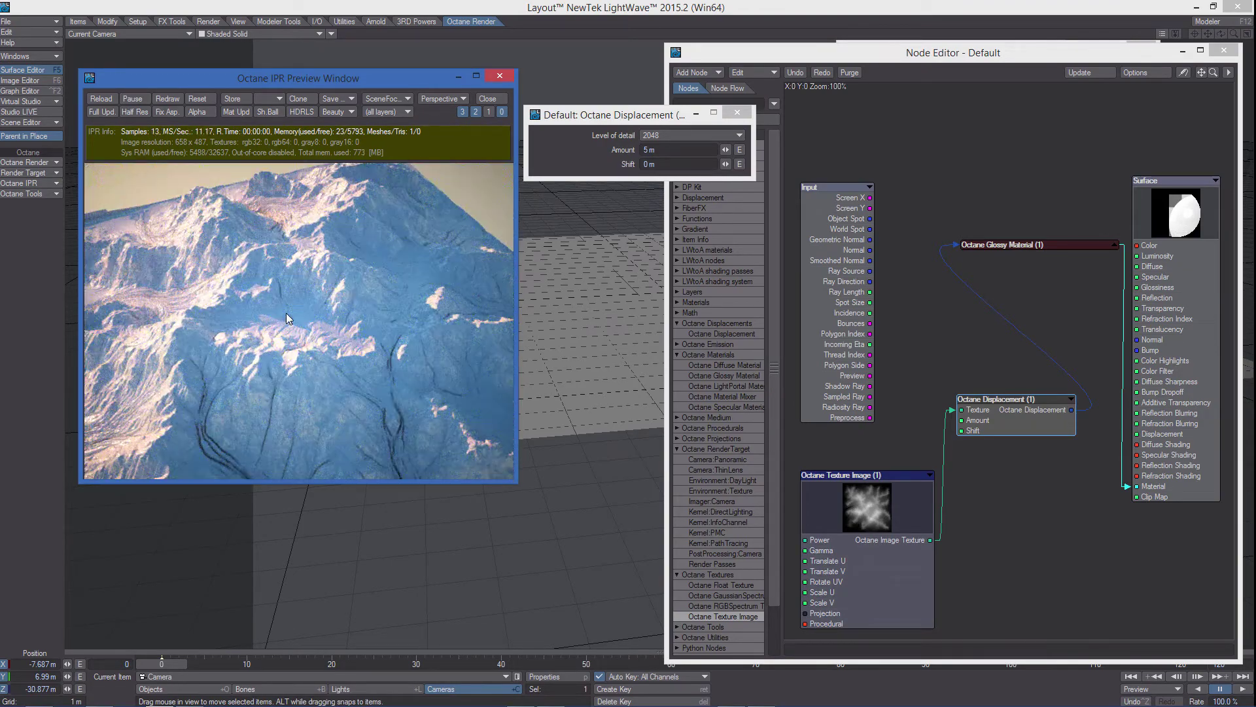
# Wire the heightmap Texture Image into the Glossy Material's Diffuse and add a Turbulence node.
pyautogui.click(1005, 292)
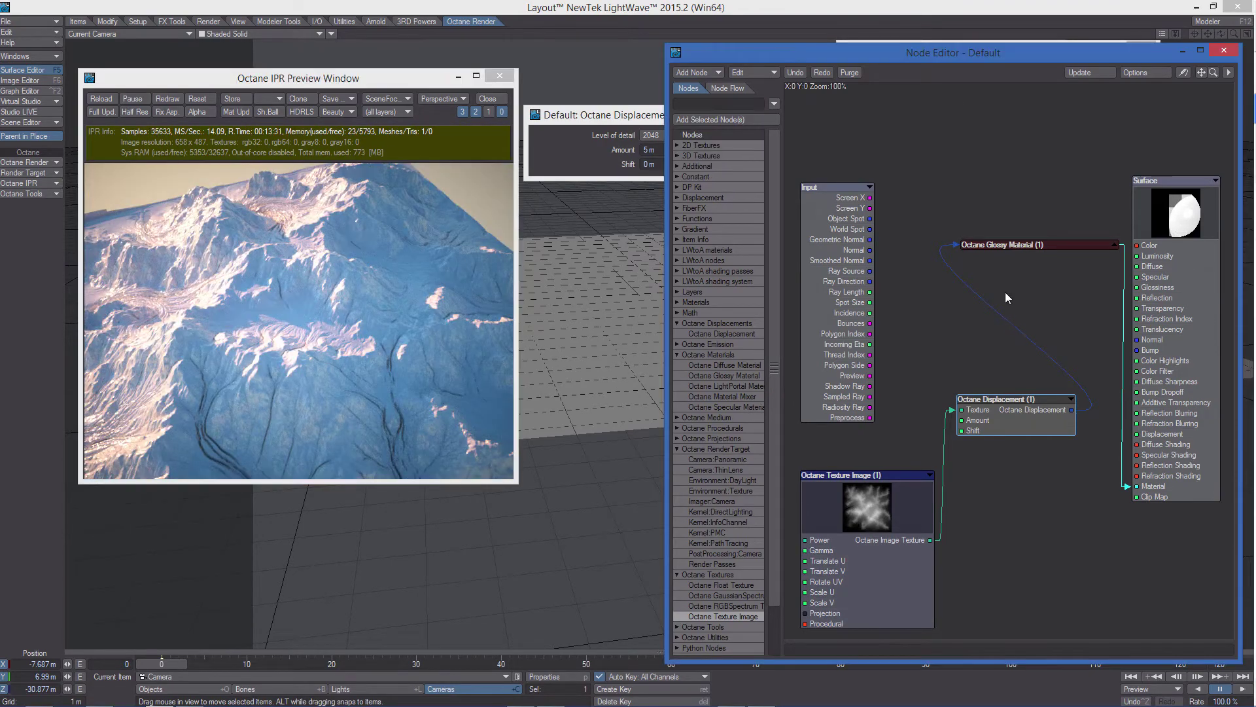
pyautogui.click(1113, 246)
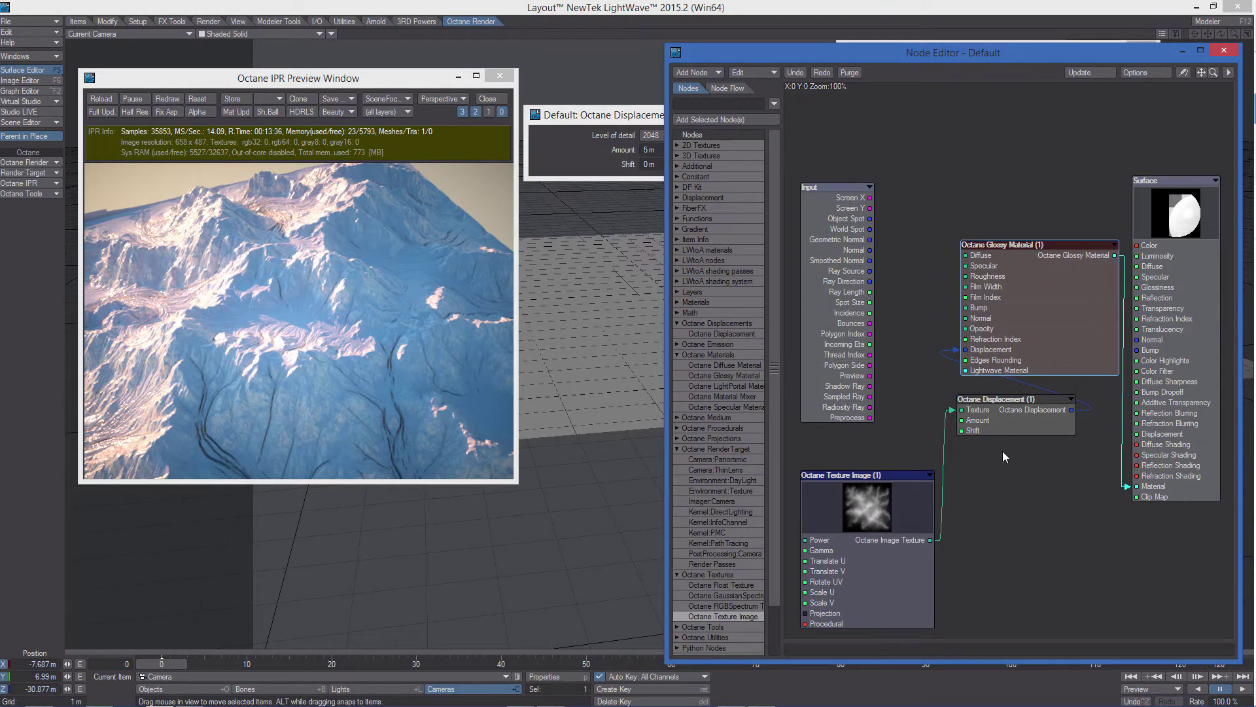
pyautogui.moveTo(931, 540); pyautogui.dragTo(966, 255)
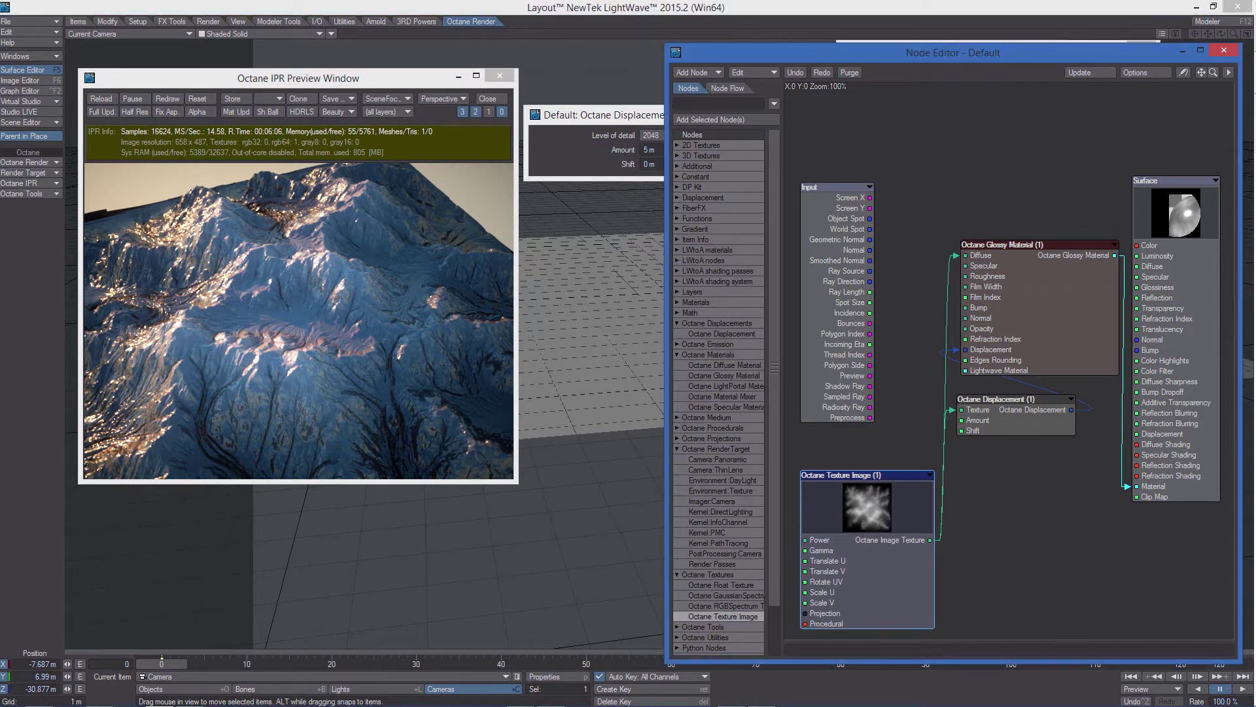
pyautogui.click(676, 155)
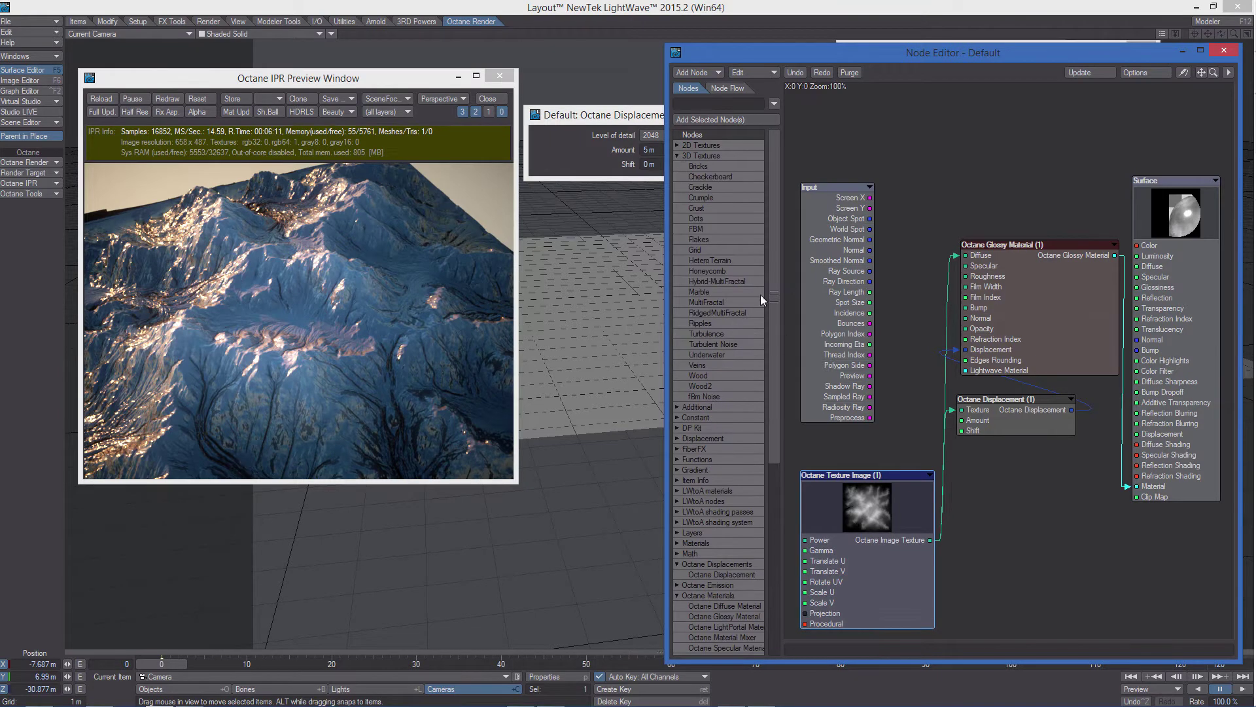
pyautogui.doubleClick(719, 334)
# Disconnect the texture from Diffuse and set the Texture Image's LW Image to (none).
pyautogui.moveTo(985, 293); pyautogui.dragTo(896, 225)
pyautogui.moveTo(1033, 339); pyautogui.dragTo(1041, 315)
pyautogui.moveTo(961, 421); pyautogui.dragTo(970, 446)
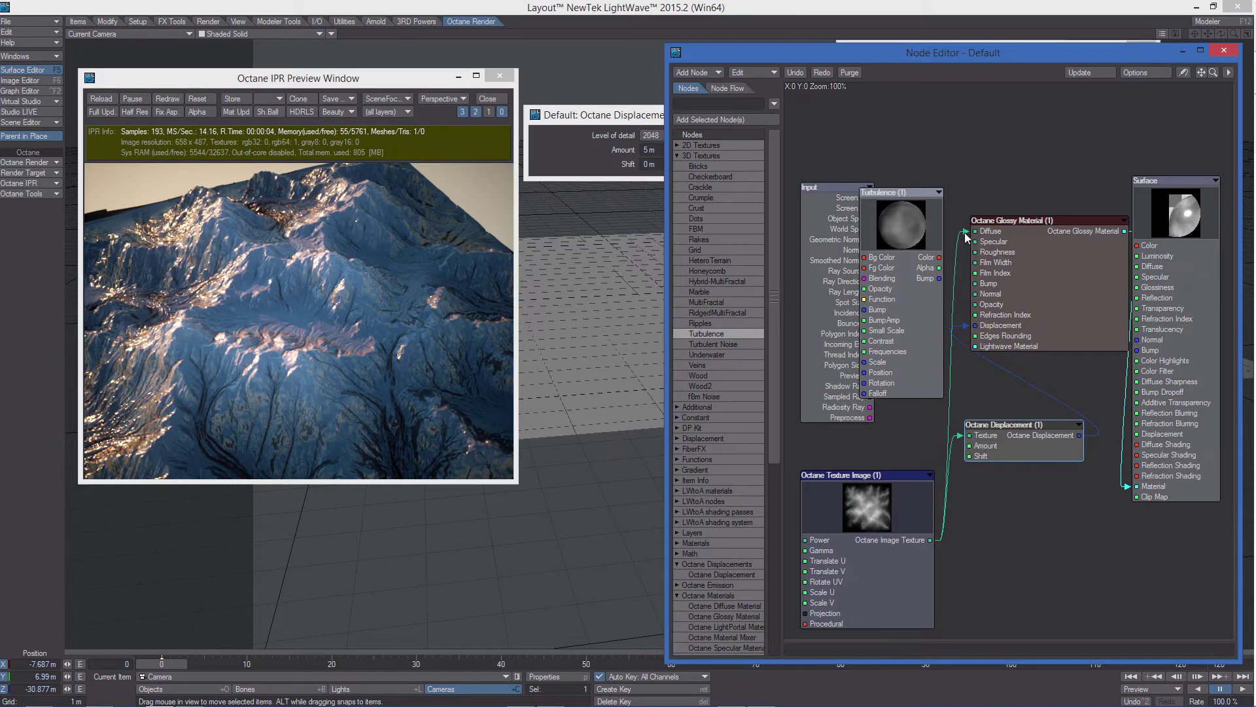
pyautogui.moveTo(967, 232); pyautogui.dragTo(959, 232)
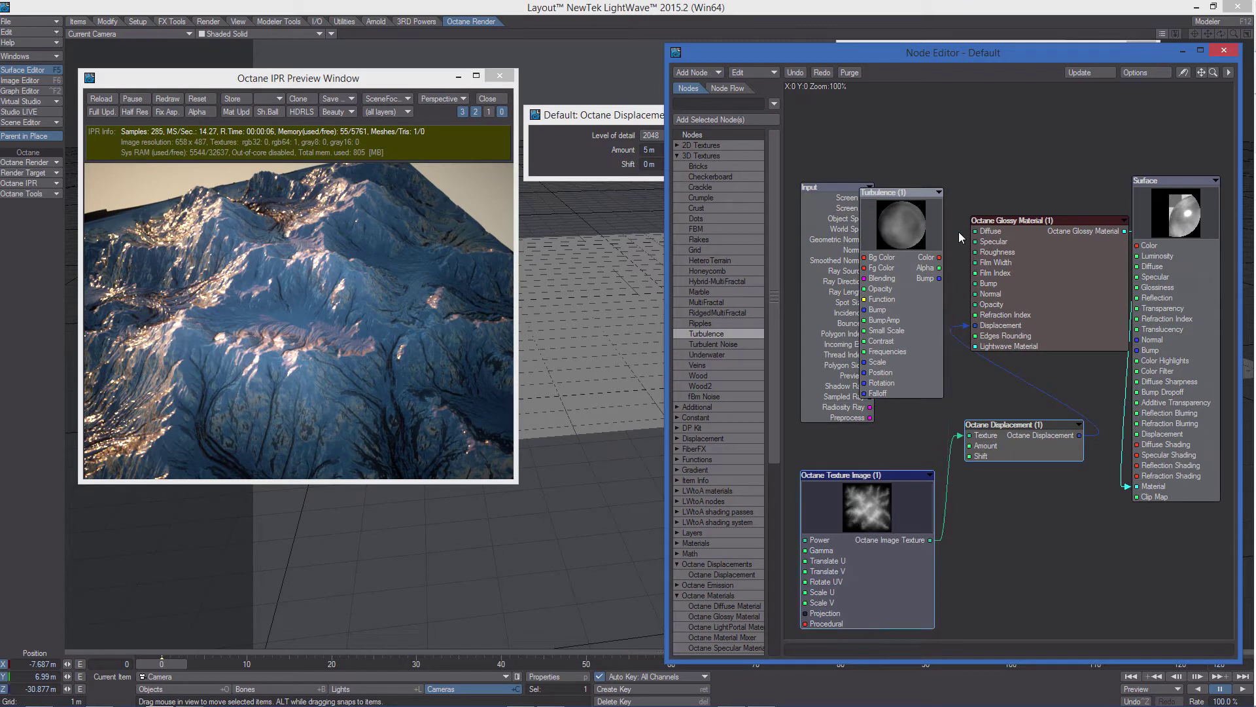
pyautogui.doubleClick(871, 509)
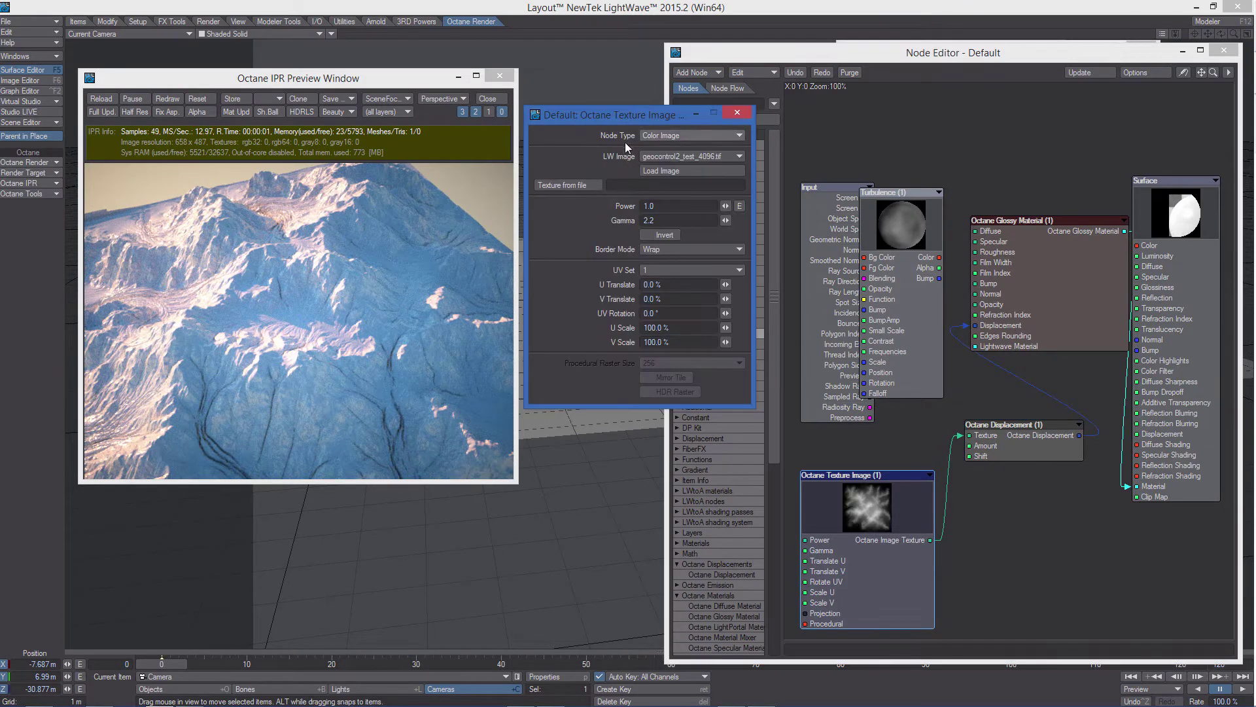
pyautogui.click(680, 157)
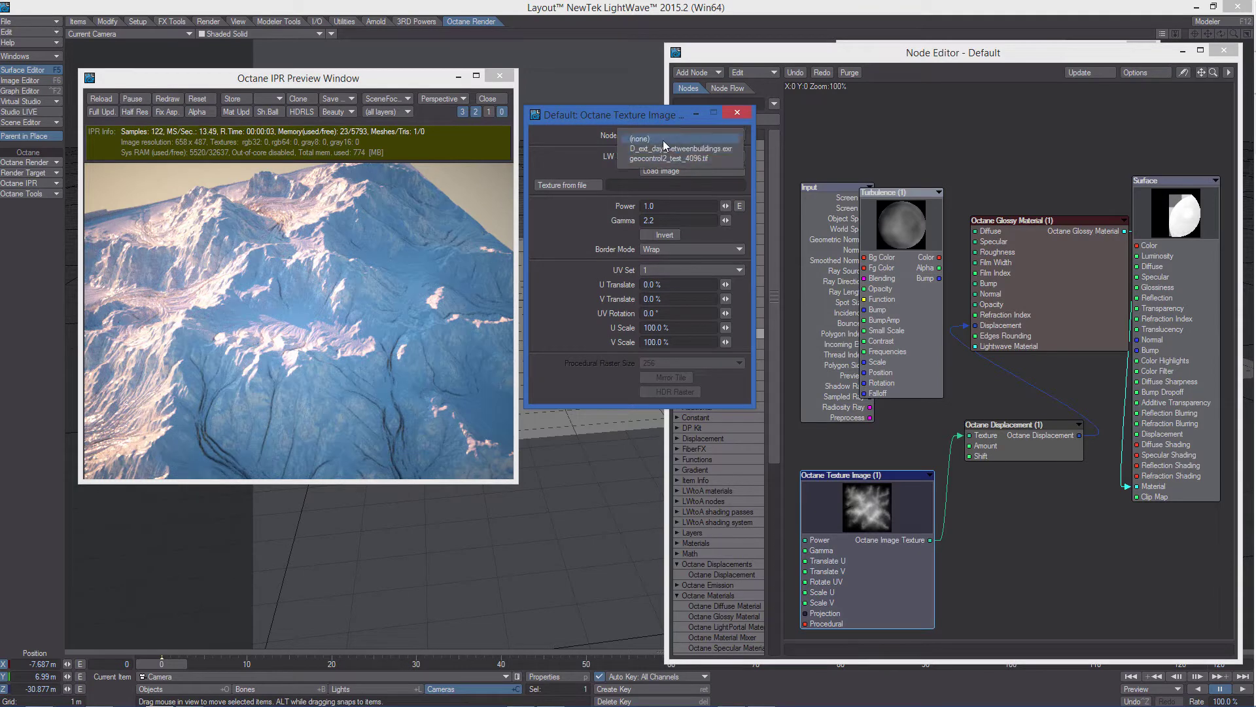
pyautogui.click(662, 140)
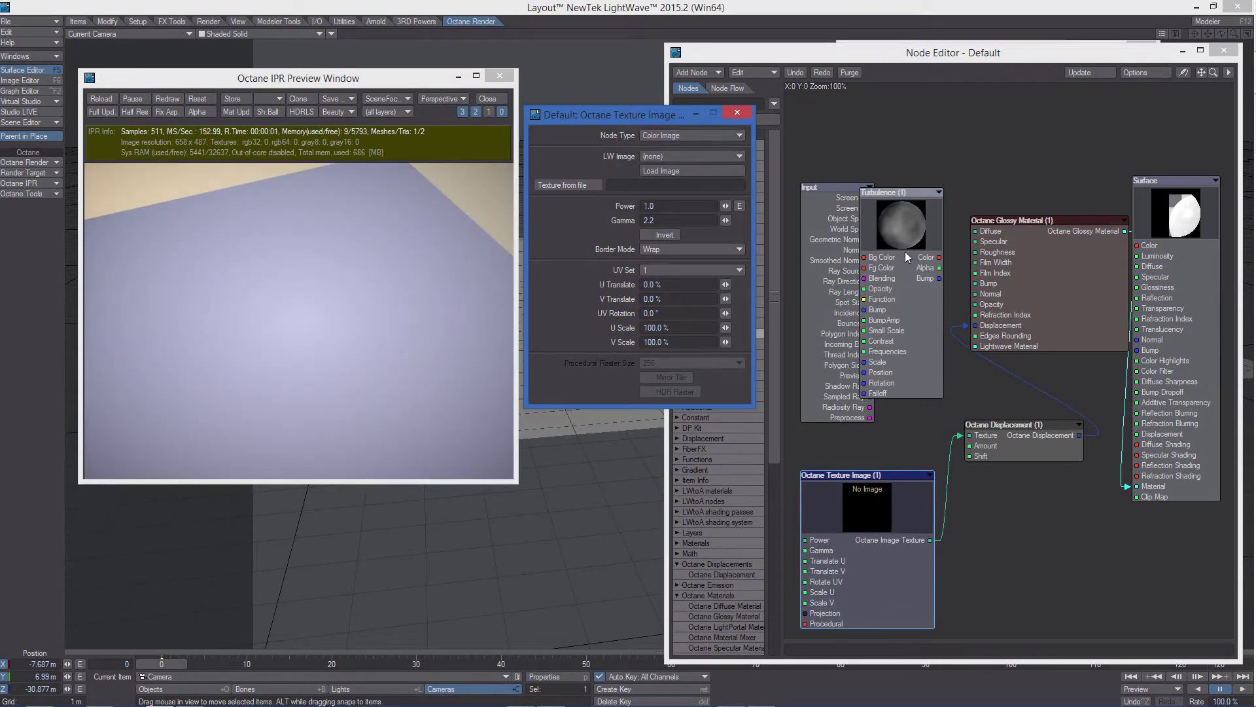
# Connect Turbulence Color to the Texture Image's Procedural input and inspect the rippled terrain.
pyautogui.moveTo(883, 224); pyautogui.dragTo(850, 225)
pyautogui.moveTo(1035, 446); pyautogui.dragTo(1049, 434)
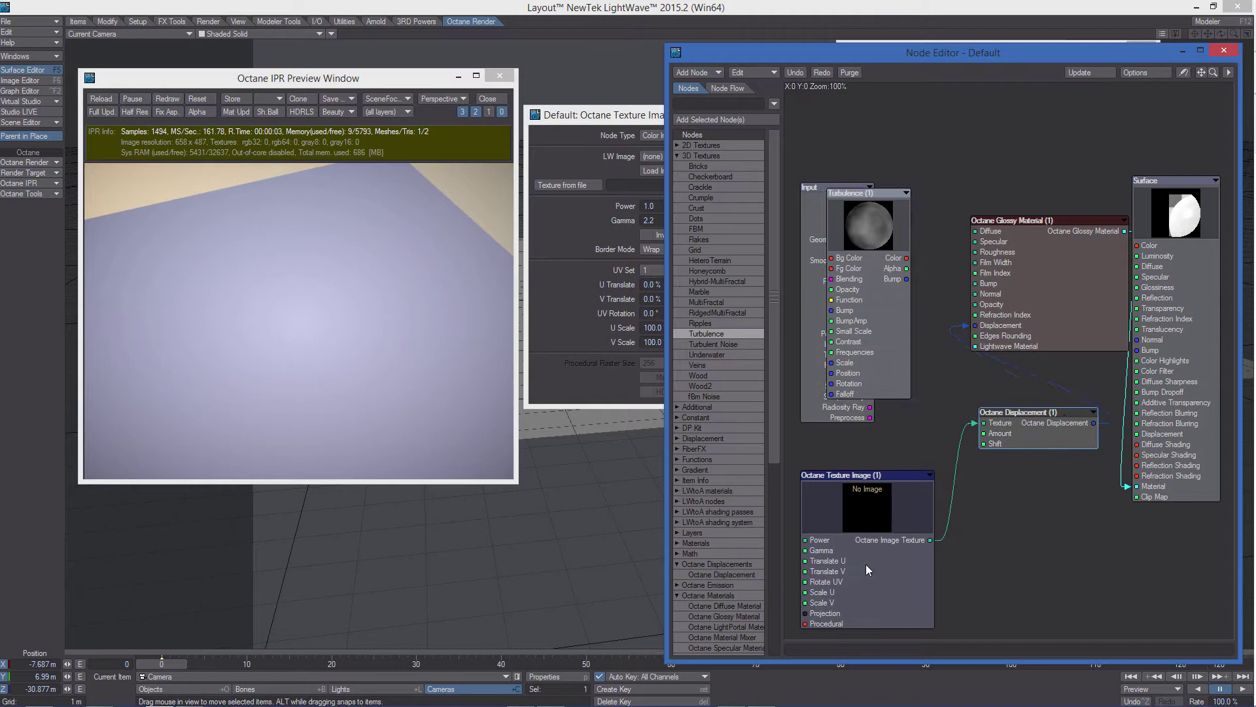
pyautogui.moveTo(869, 570); pyautogui.dragTo(900, 543)
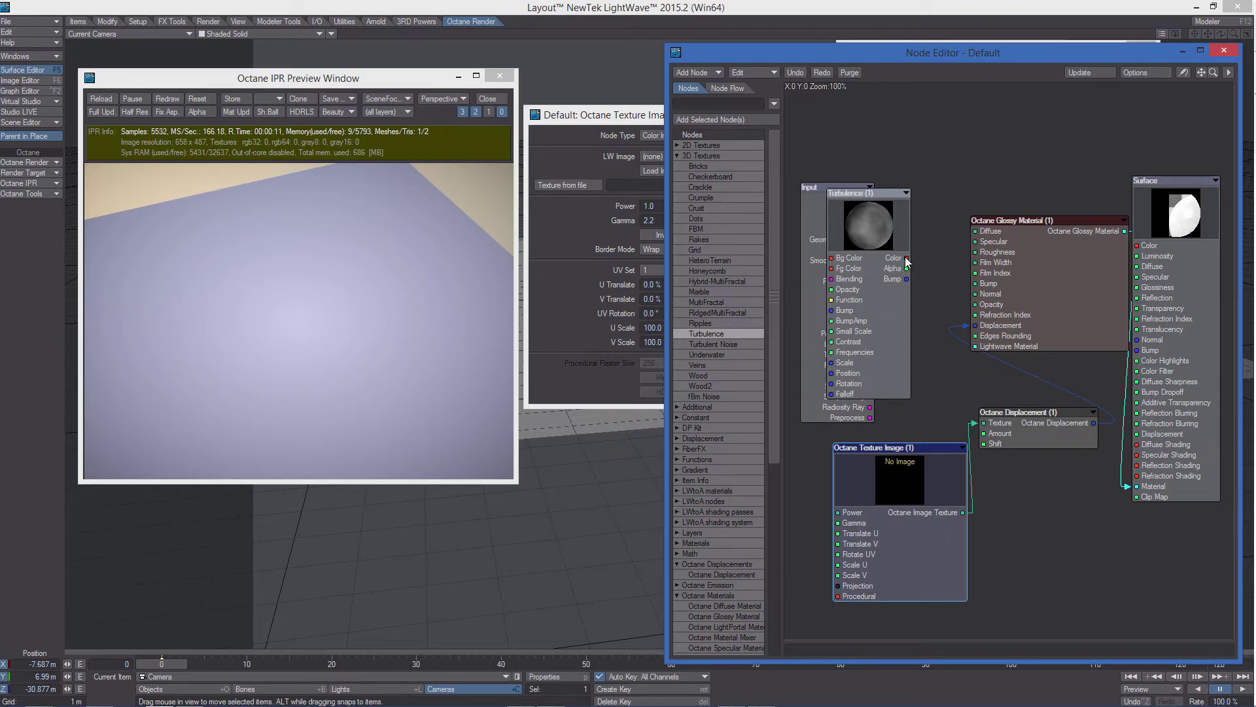
pyautogui.moveTo(917, 258); pyautogui.dragTo(844, 596)
pyautogui.moveTo(894, 524); pyautogui.dragTo(915, 525)
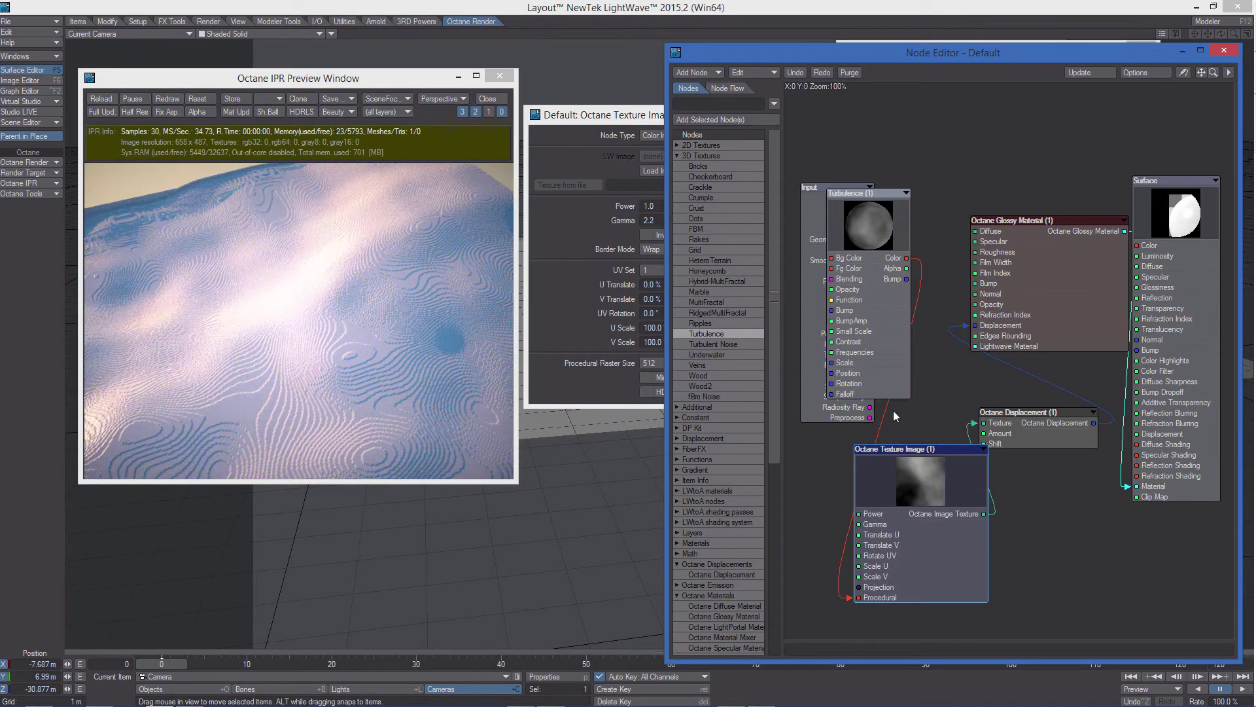
pyautogui.moveTo(851, 192); pyautogui.dragTo(836, 183)
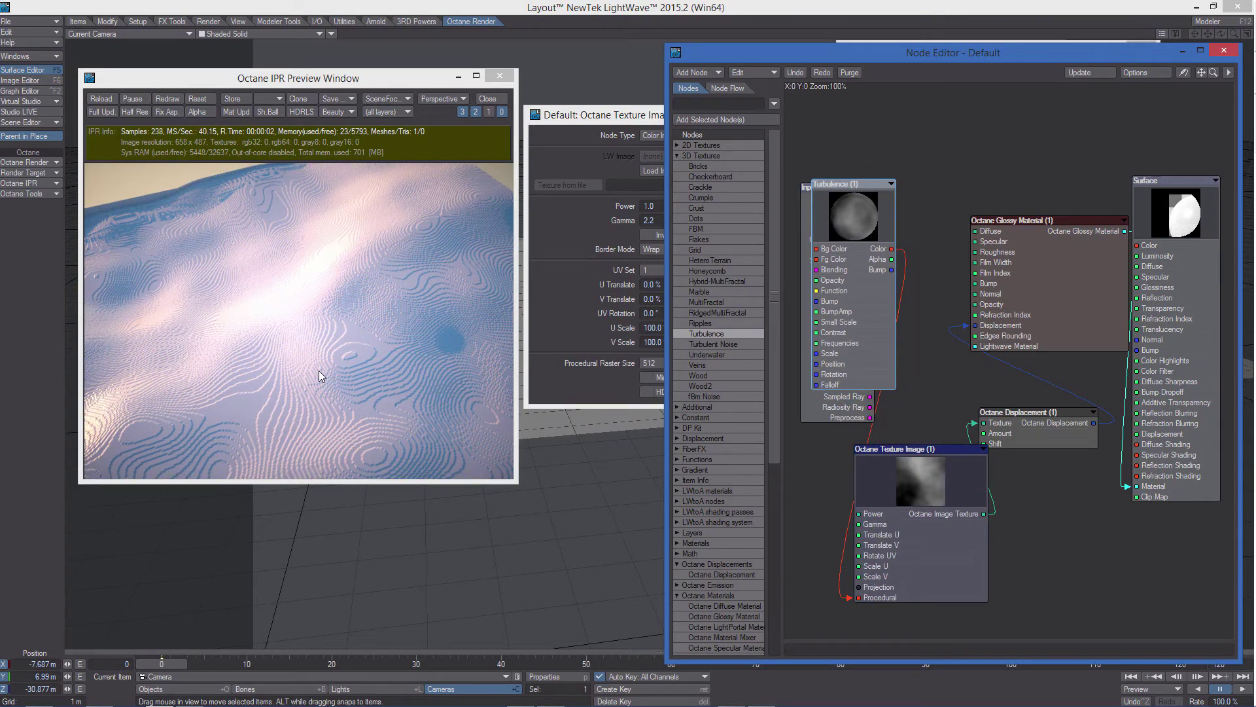
pyautogui.moveTo(319, 371); pyautogui.dragTo(299, 292)
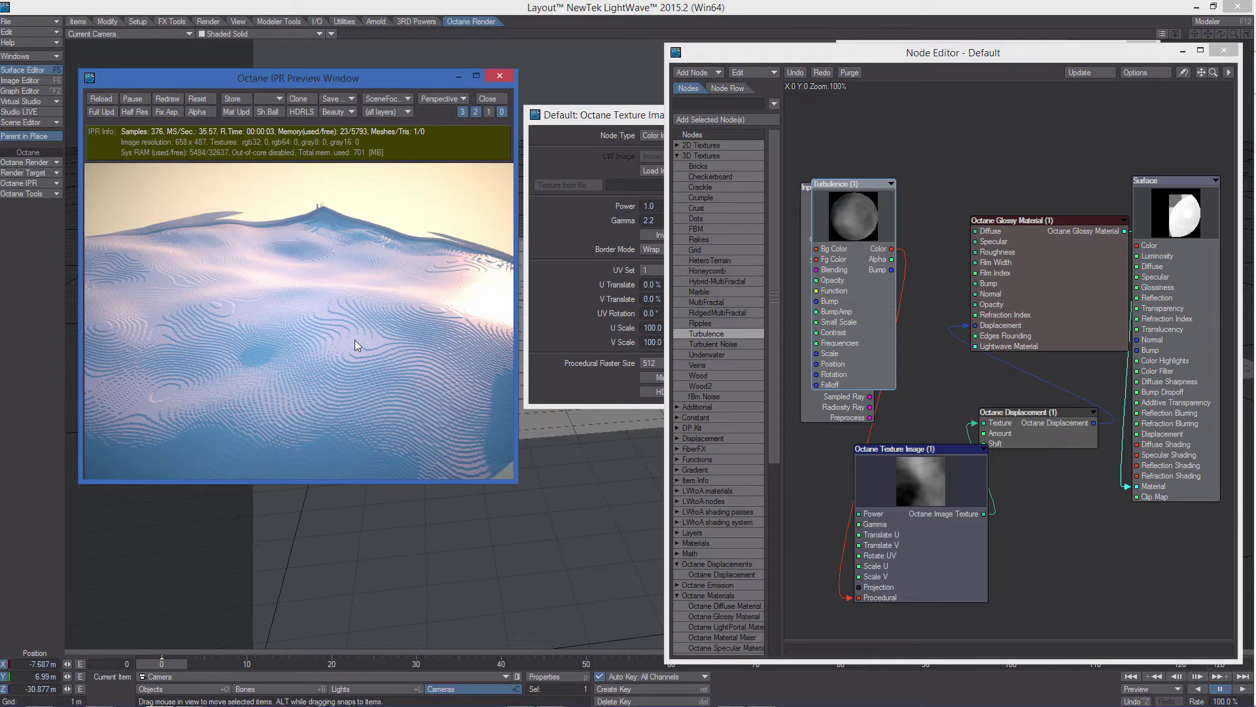
pyautogui.click(1021, 389)
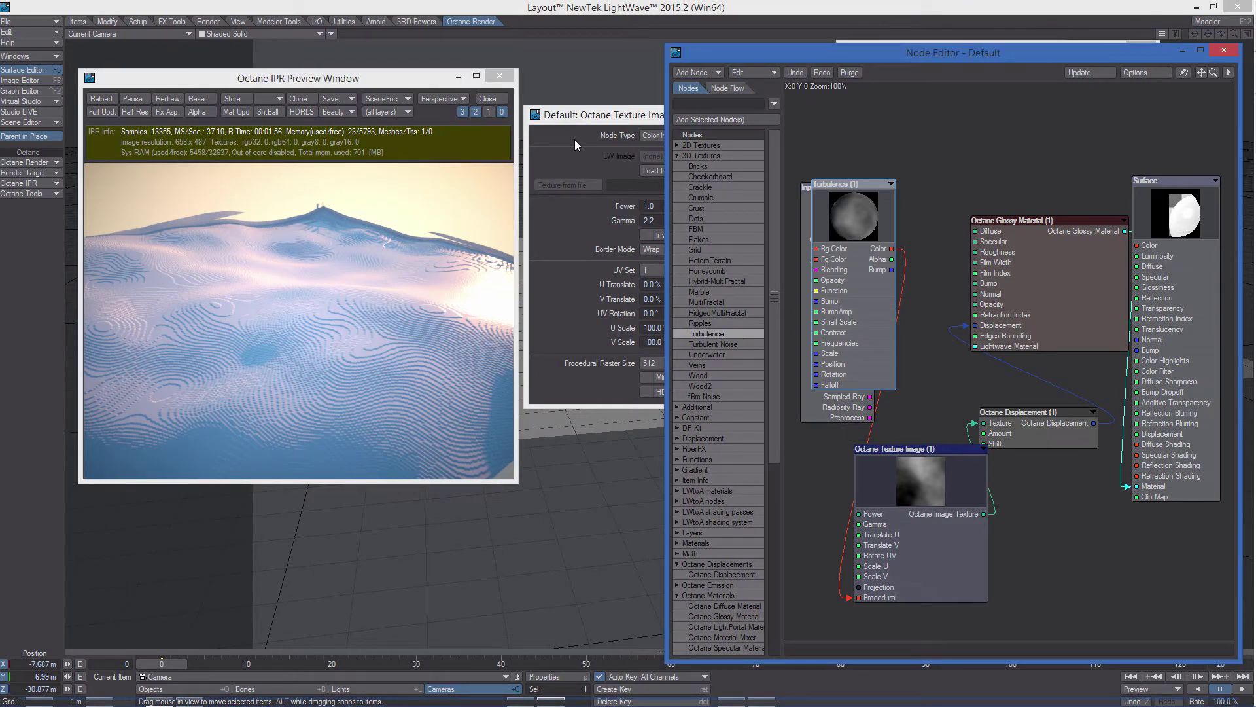
# Enable HDR Raster on the Octane Texture Image and set Procedural Raster Size to 1024.
pyautogui.click(609, 119)
pyautogui.moveTo(634, 118); pyautogui.dragTo(656, 98)
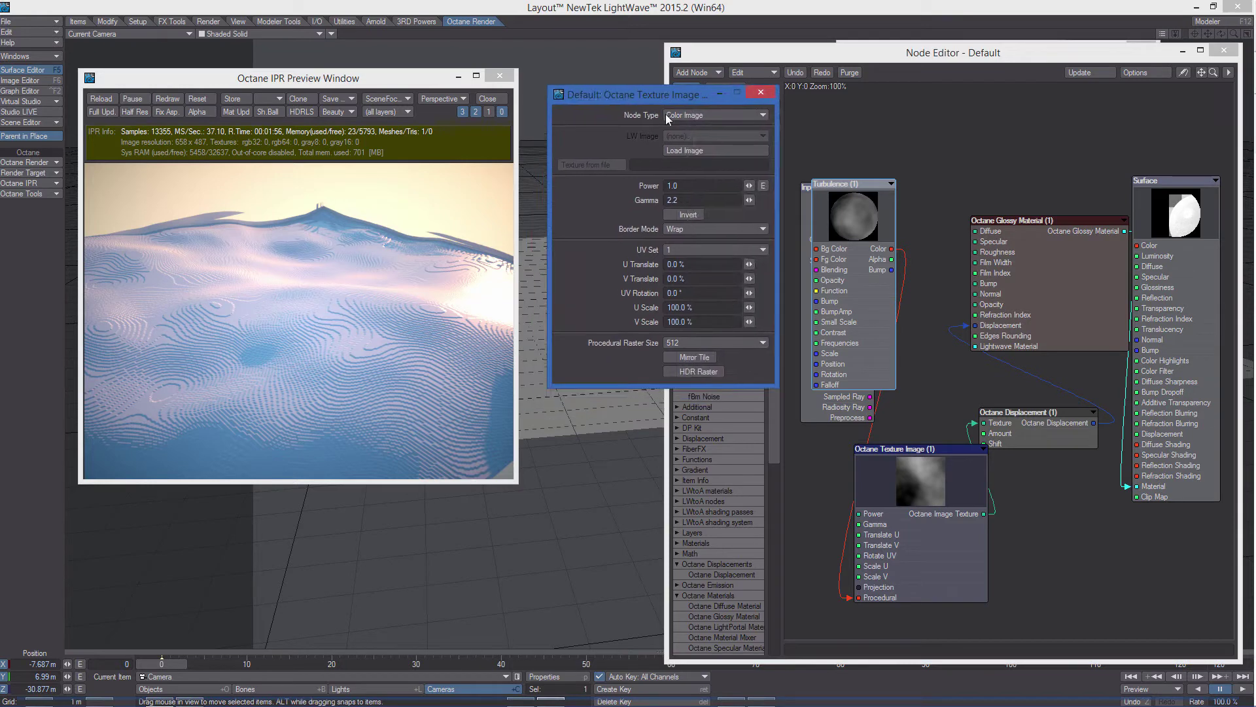
pyautogui.click(673, 371)
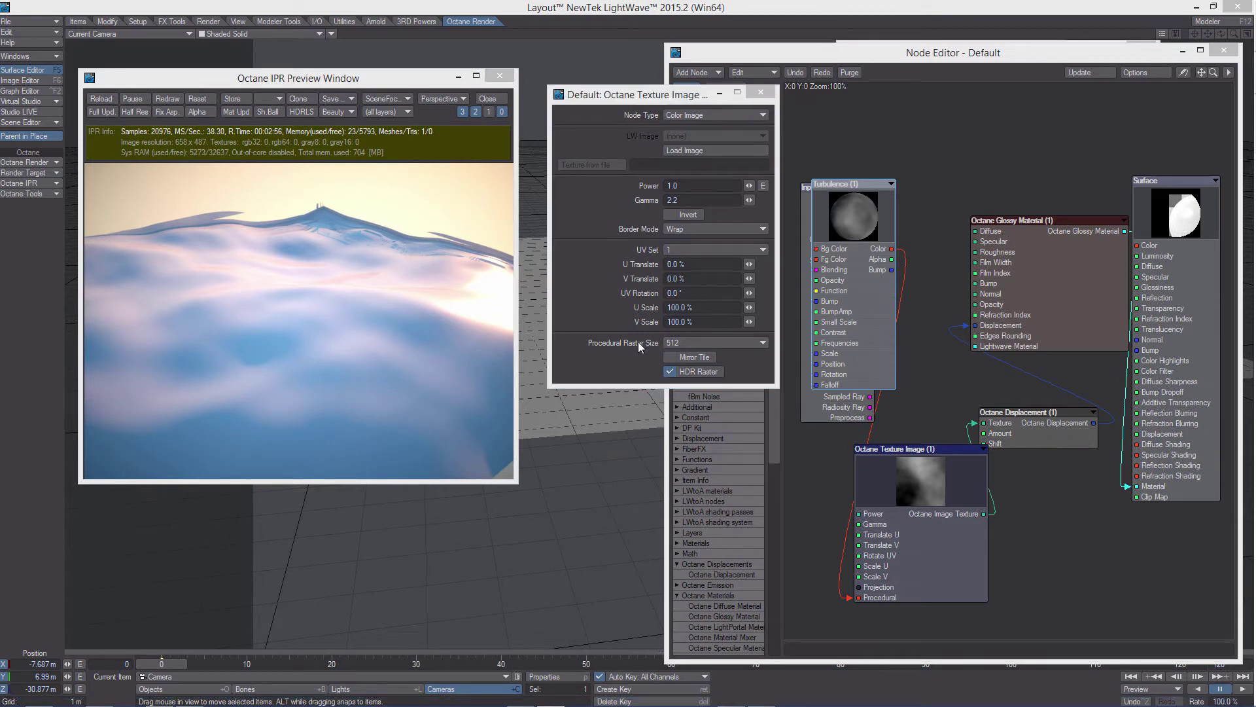
pyautogui.click(681, 342)
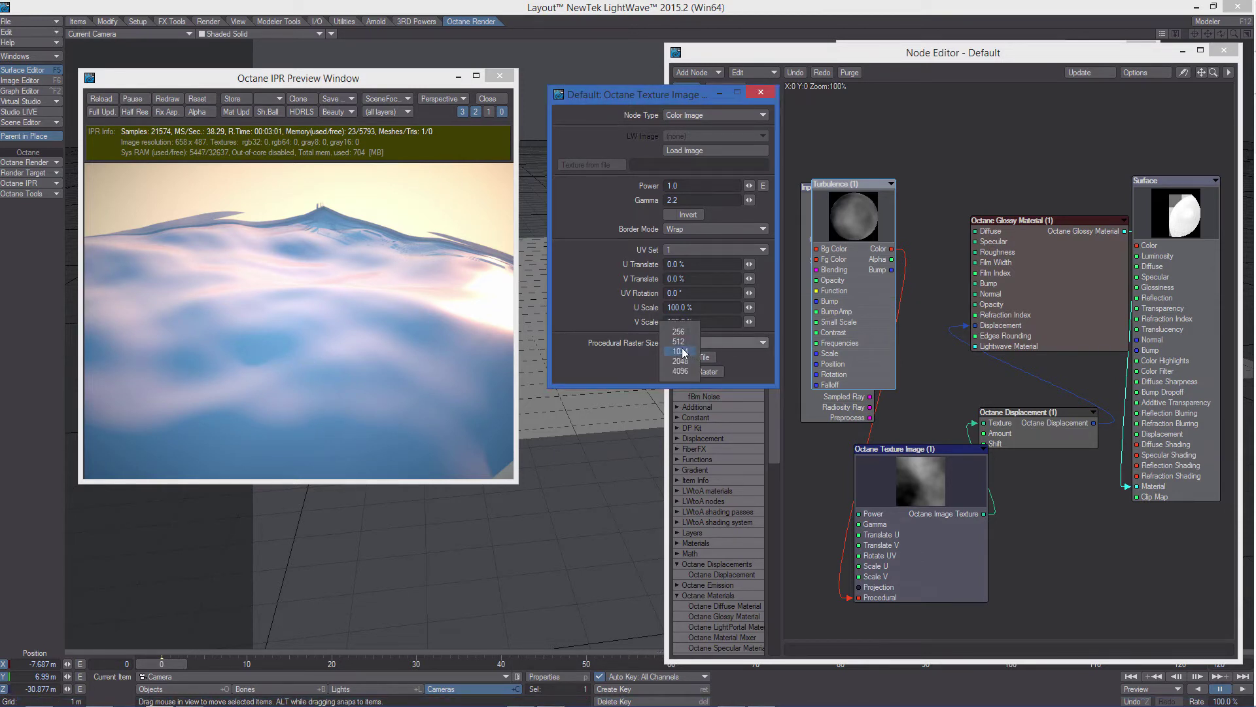
pyautogui.click(684, 352)
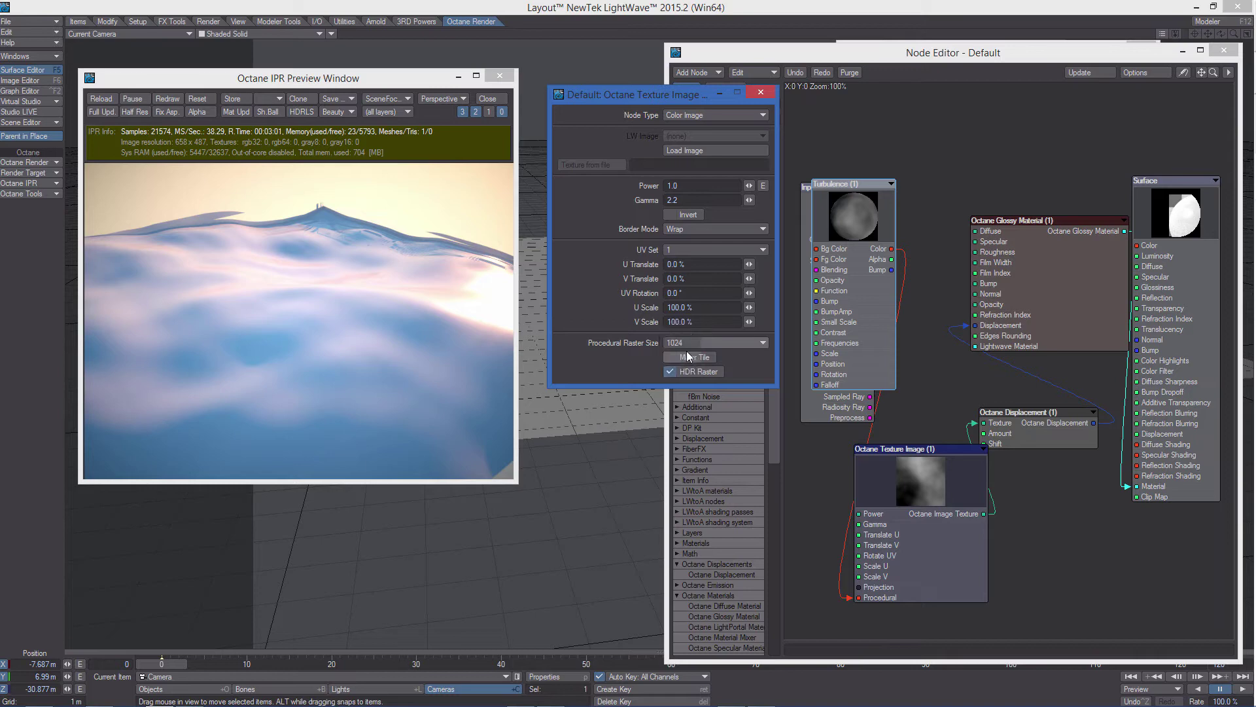
# Set the Turbulence node's Frequencies to 12 and check the terrain in the preview.
pyautogui.click(853, 181)
pyautogui.moveTo(852, 182); pyautogui.dragTo(882, 151)
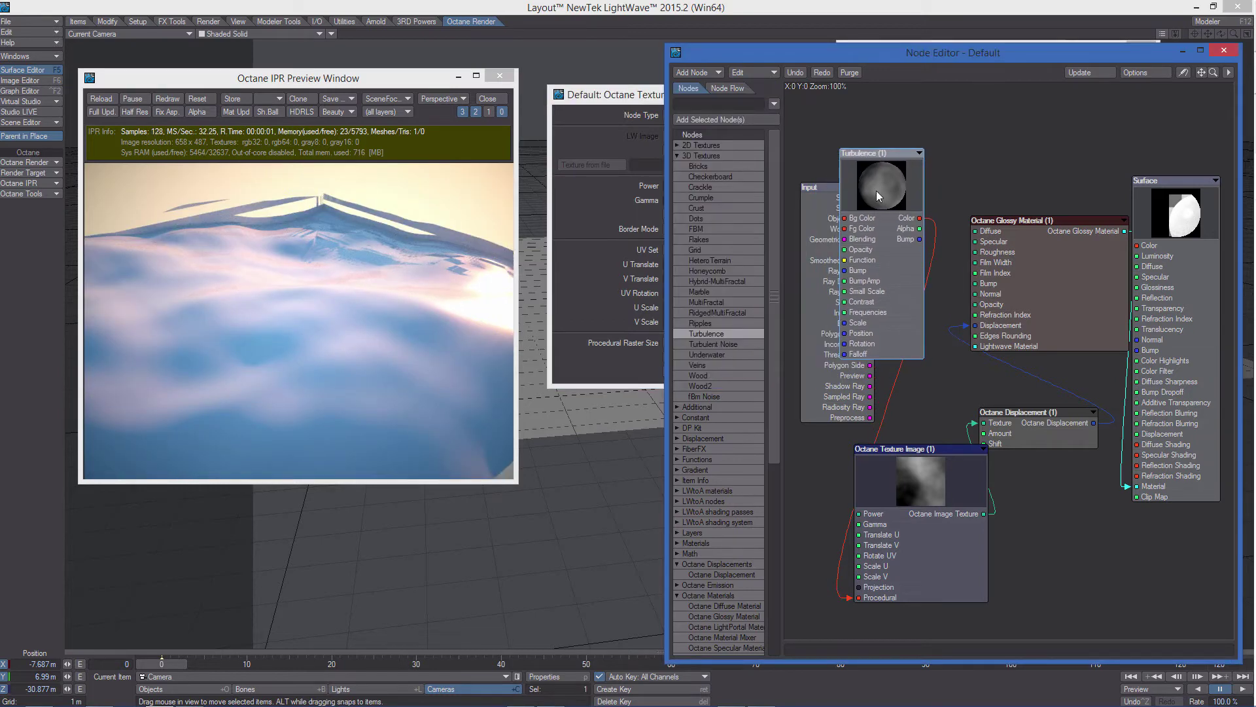
pyautogui.doubleClick(876, 186)
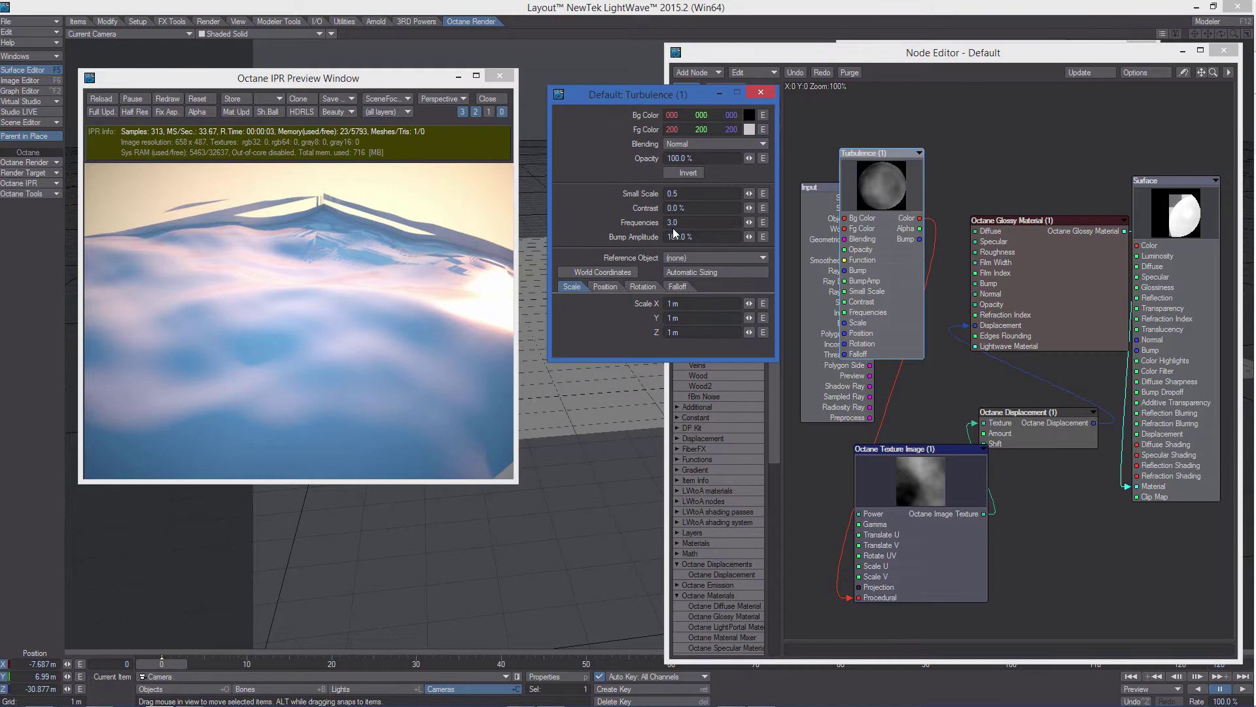
pyautogui.click(683, 221)
pyautogui.write('12')
pyautogui.press('Return')
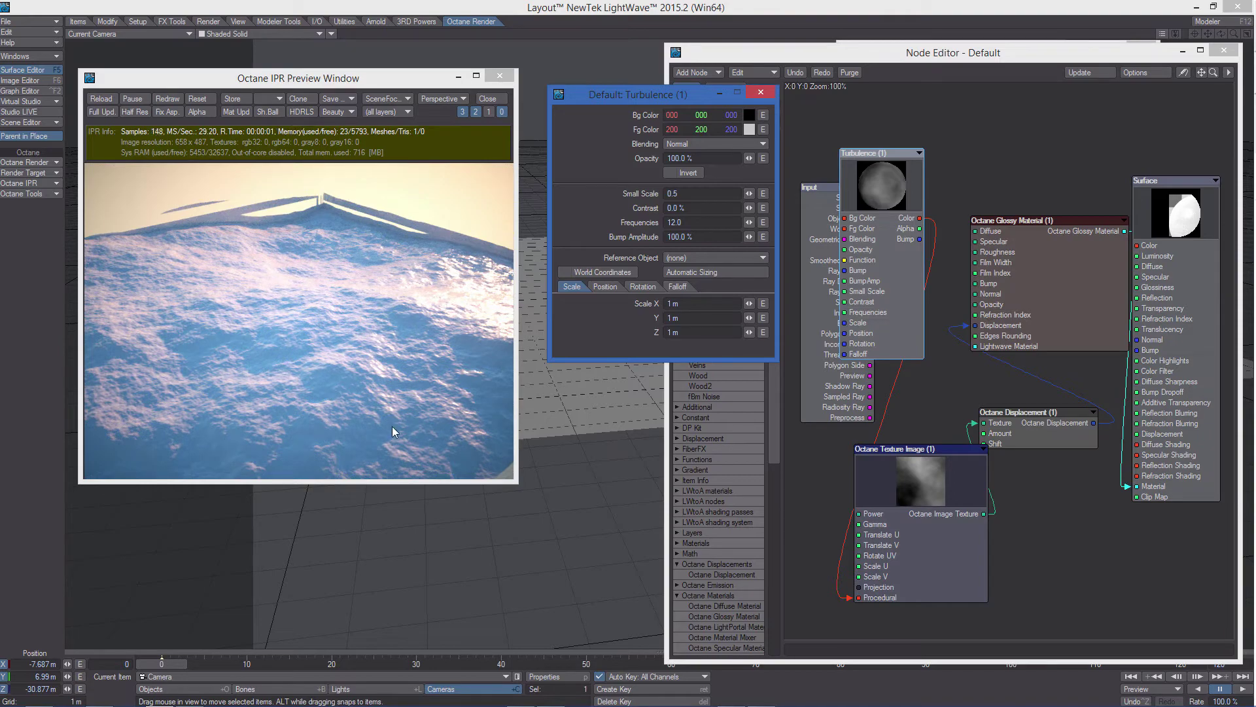
pyautogui.moveTo(386, 348); pyautogui.dragTo(316, 366)
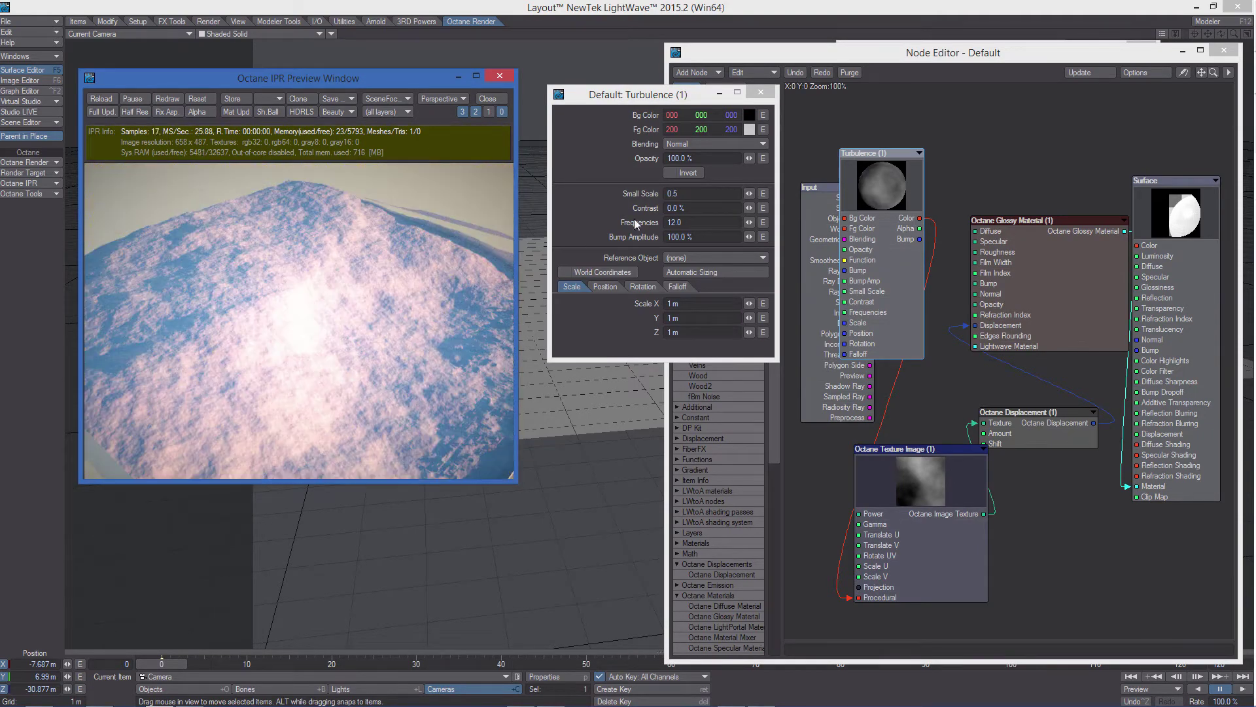
# Try Turbulence Contrast at 50 %, then settle on 25 %.
pyautogui.click(677, 208)
pyautogui.write('50')
pyautogui.press('Return')
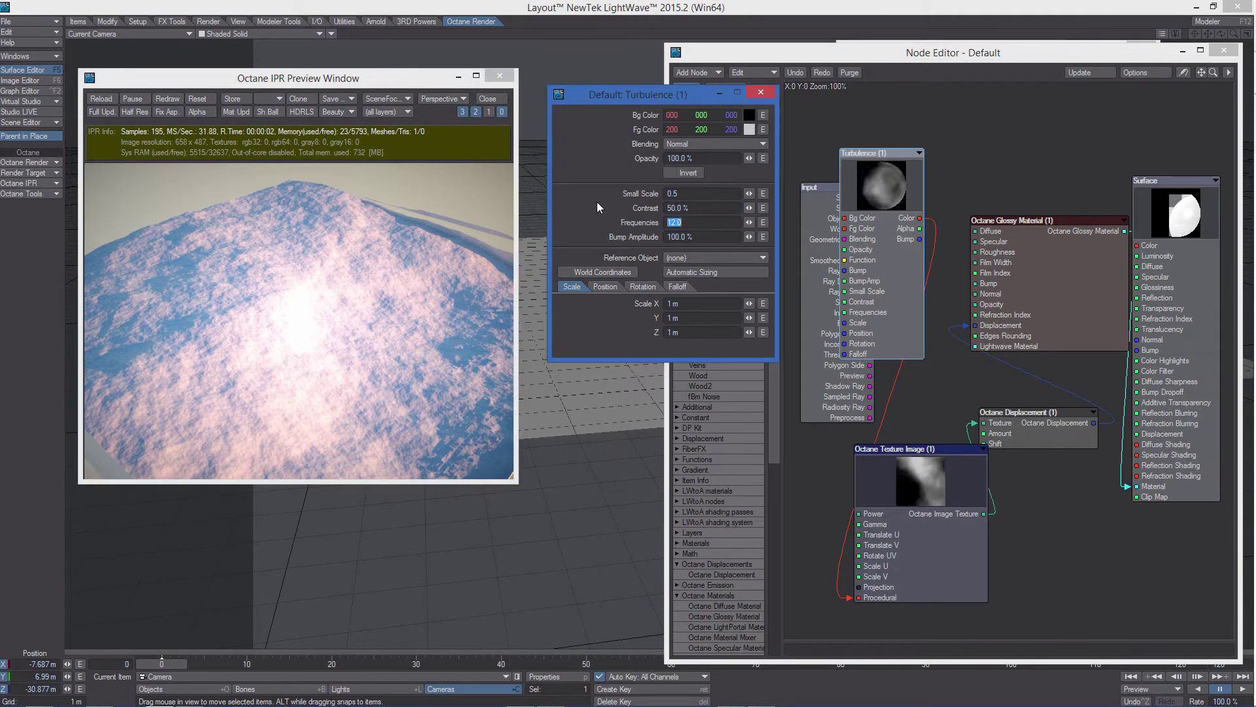
pyautogui.click(340, 355)
pyautogui.moveTo(340, 355); pyautogui.dragTo(441, 289)
pyautogui.click(690, 212)
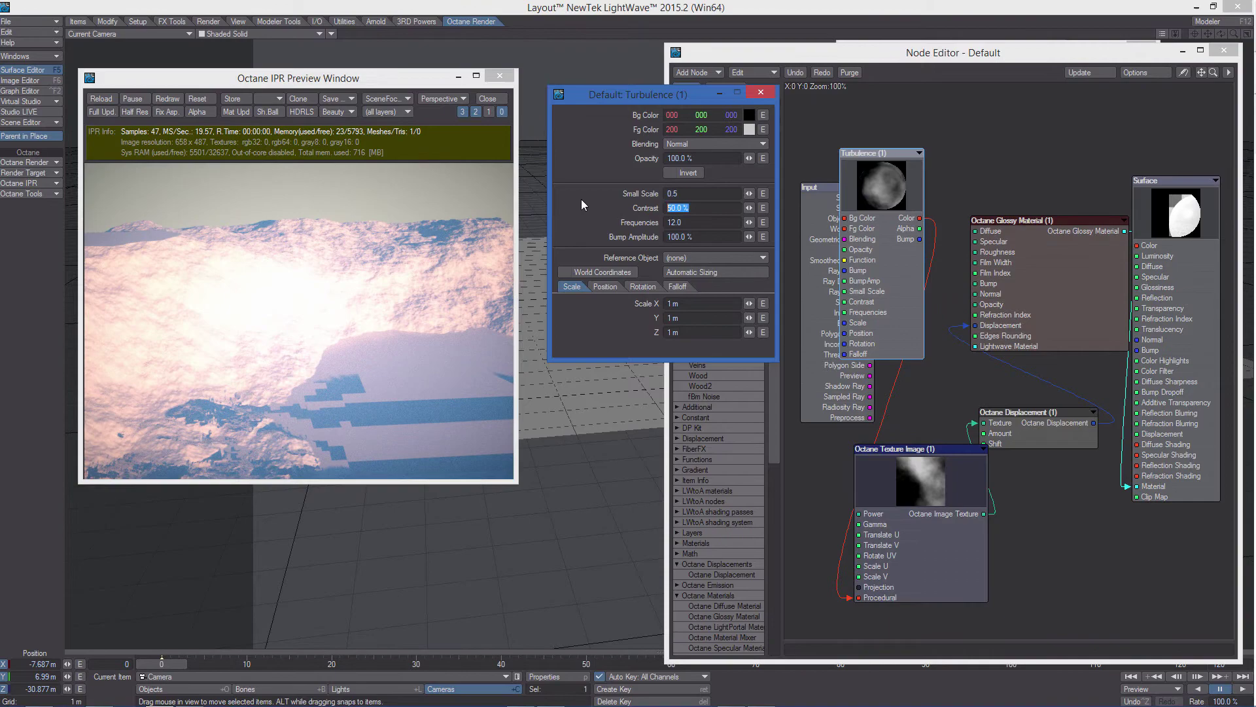
pyautogui.write('25')
pyautogui.press('Tab')
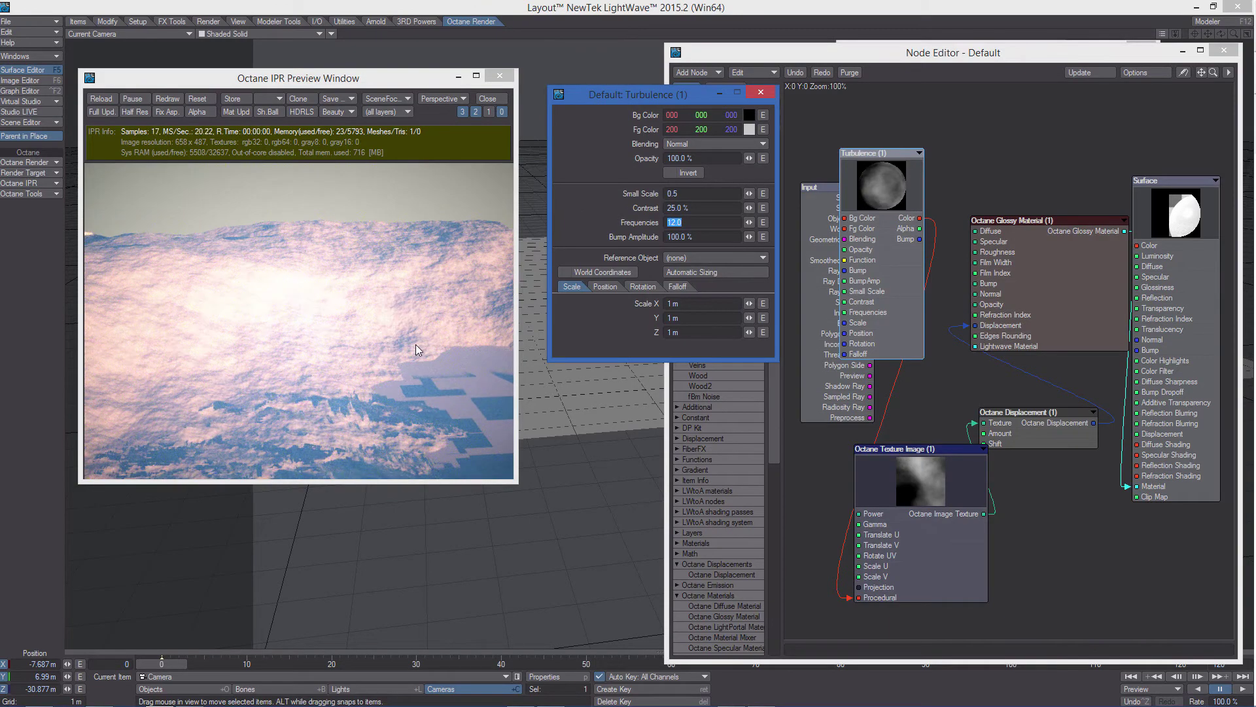
pyautogui.moveTo(415, 344)
pyautogui.mouseDown()
pyautogui.moveTo(367, 349)
pyautogui.moveTo(285, 394)
pyautogui.moveTo(369, 376)
pyautogui.moveTo(380, 407)
pyautogui.moveTo(366, 368)
pyautogui.moveTo(298, 361)
pyautogui.moveTo(226, 321)
pyautogui.moveTo(336, 267)
pyautogui.moveTo(259, 352)
pyautogui.moveTo(198, 332)
pyautogui.moveTo(331, 368)
pyautogui.moveTo(335, 298)
pyautogui.moveTo(403, 329)
pyautogui.mouseUp()
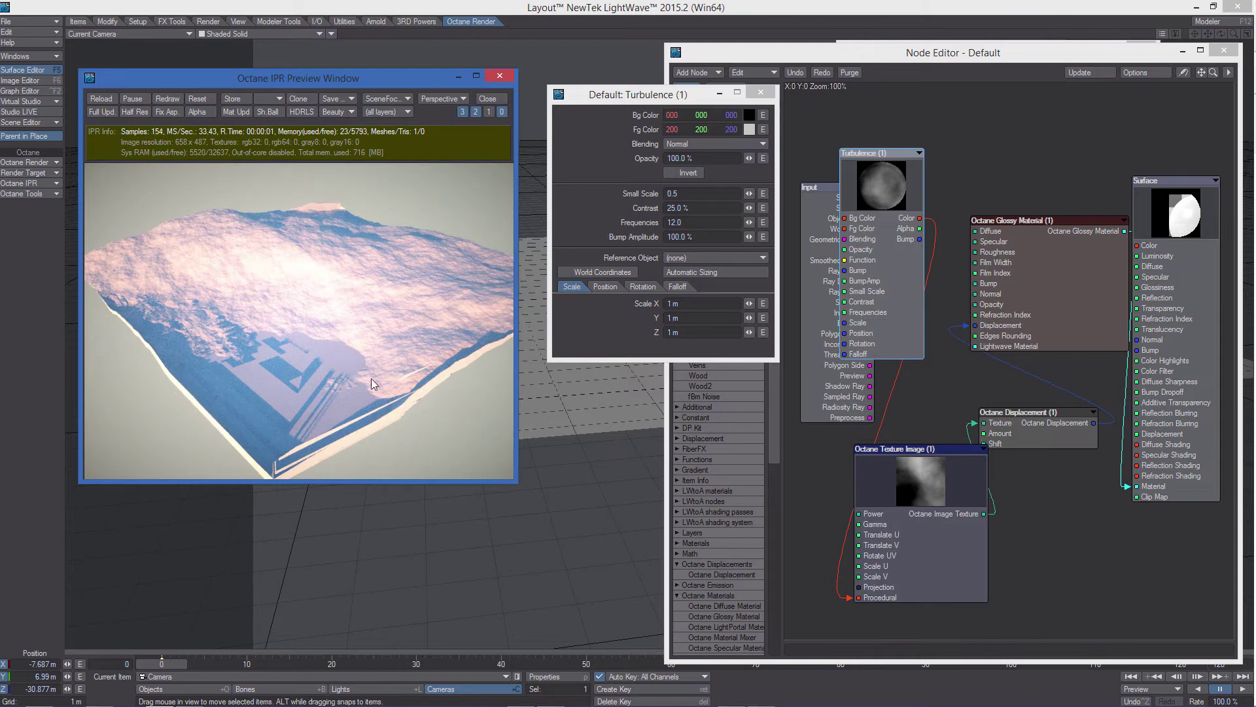
# In Modeler, scale the plane's UV square to 99%, then return to Layout.
pyautogui.click(1207, 22)
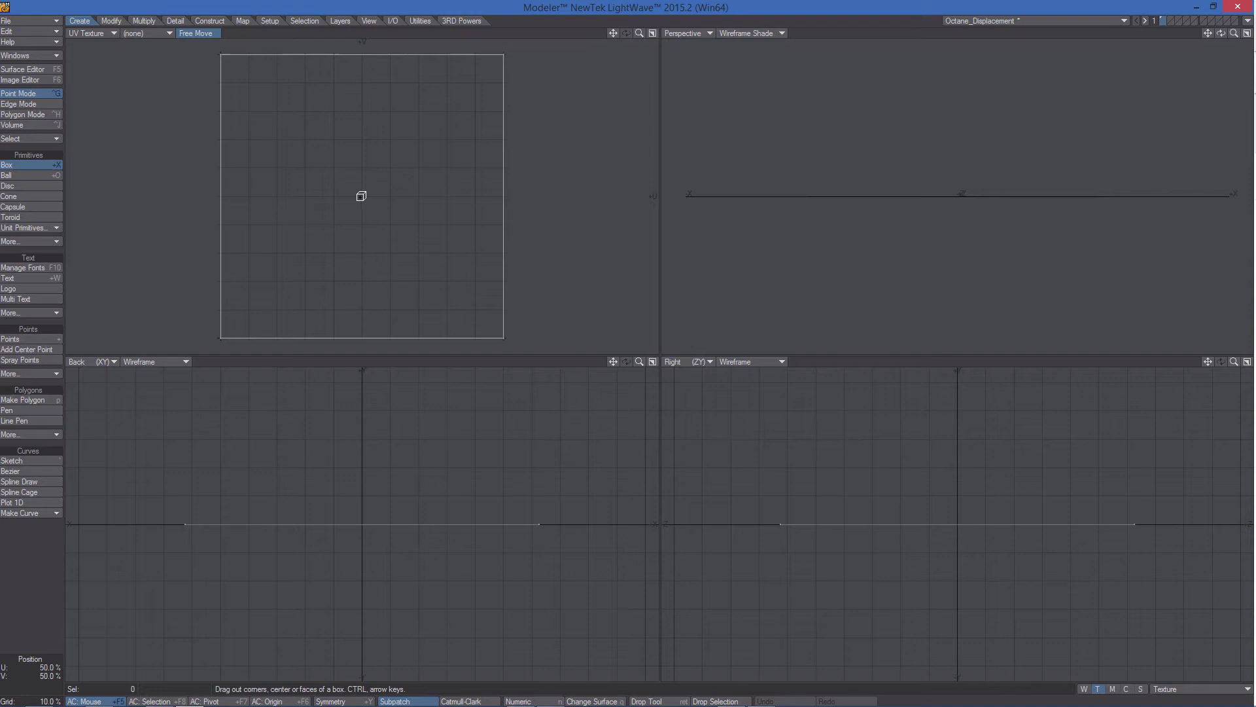
pyautogui.hotkey('shift', 'h')
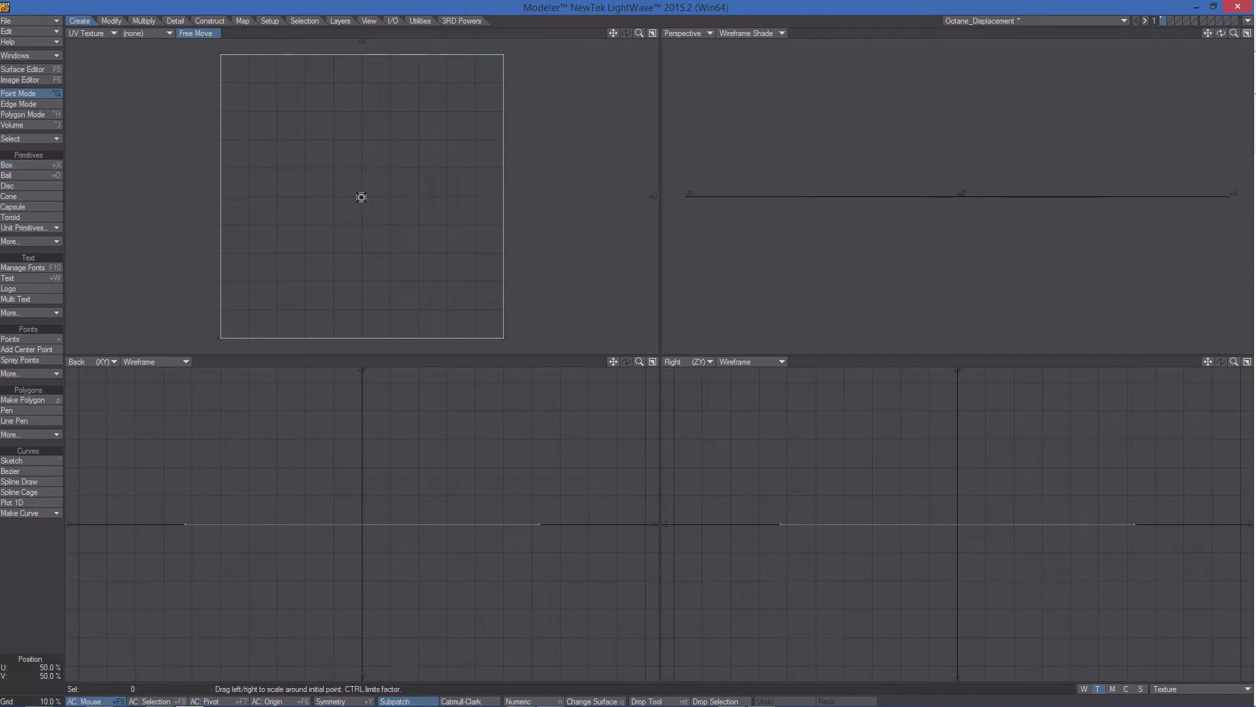
pyautogui.moveTo(361, 197); pyautogui.dragTo(362, 197)
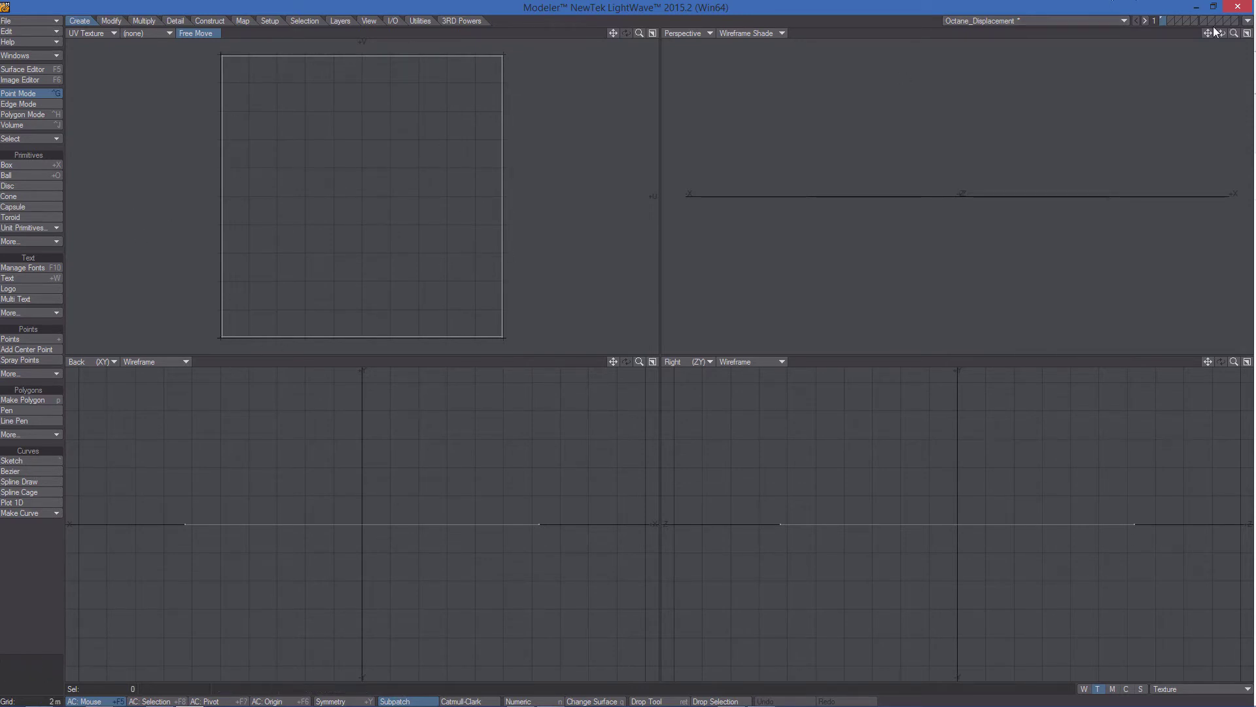
pyautogui.click(1247, 22)
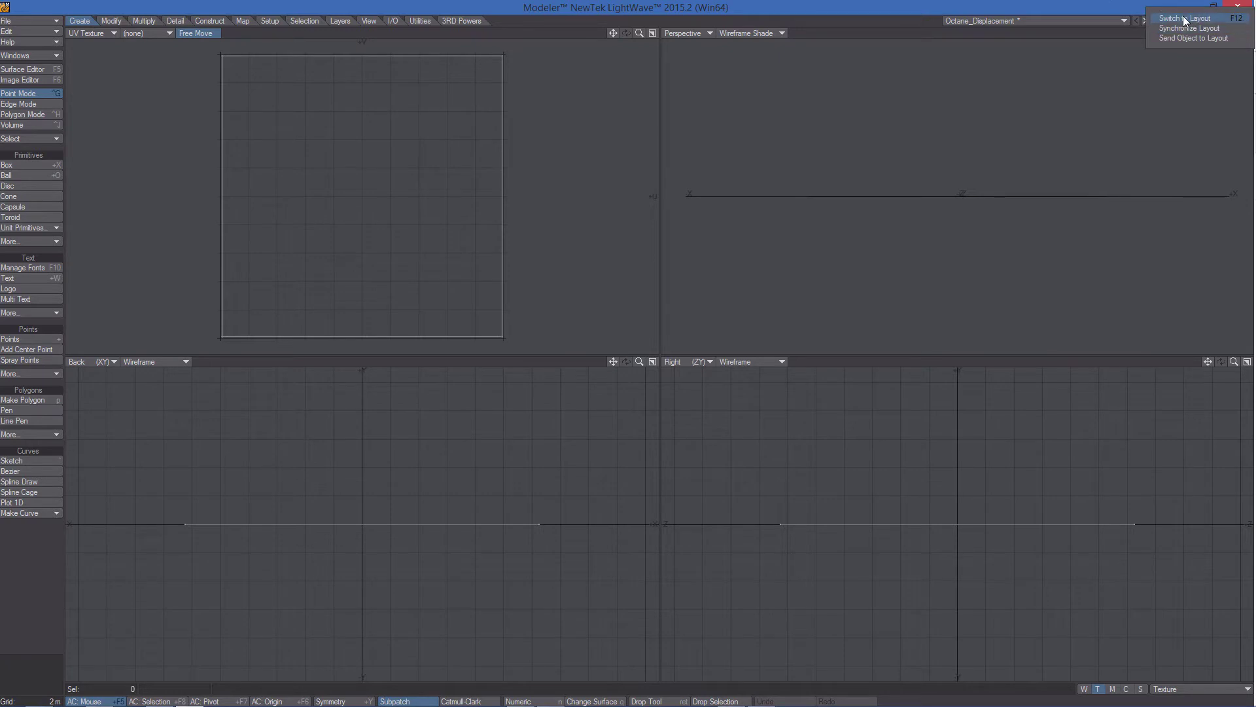
pyautogui.click(1187, 17)
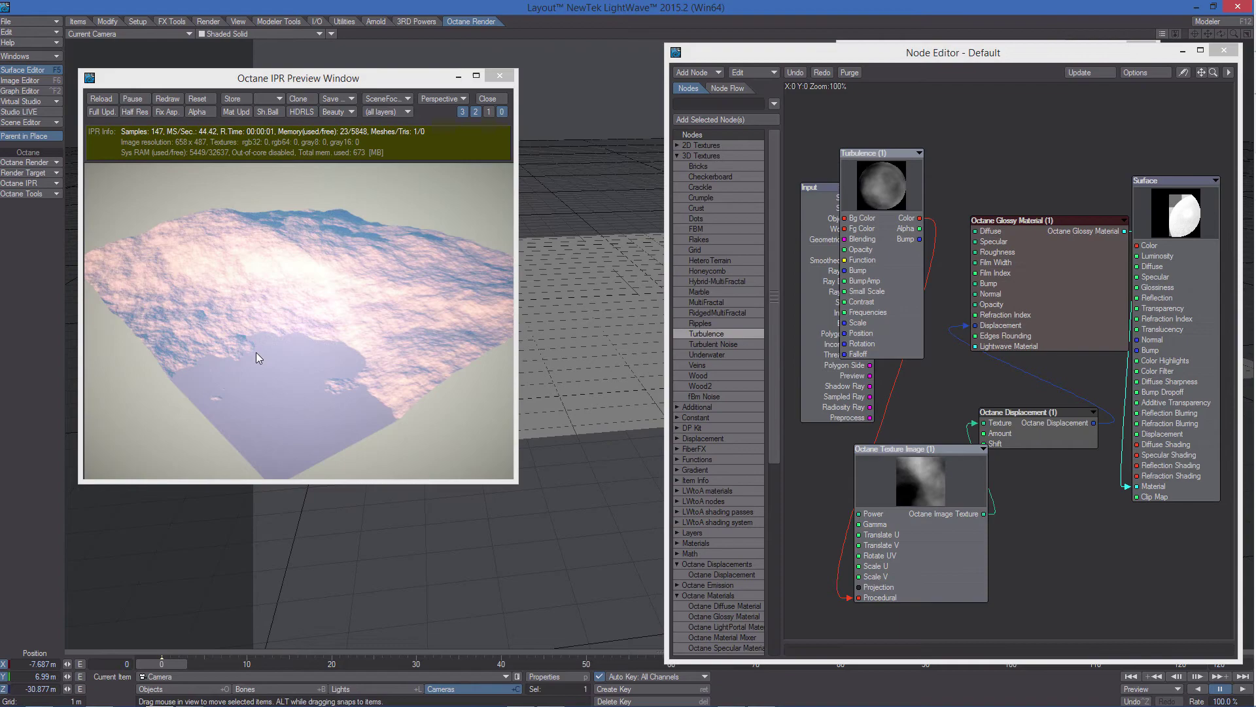
# Set the Octane Displacement node's Amount to 10 m and Level of detail to 4096.
pyautogui.moveTo(387, 368); pyautogui.dragTo(301, 358)
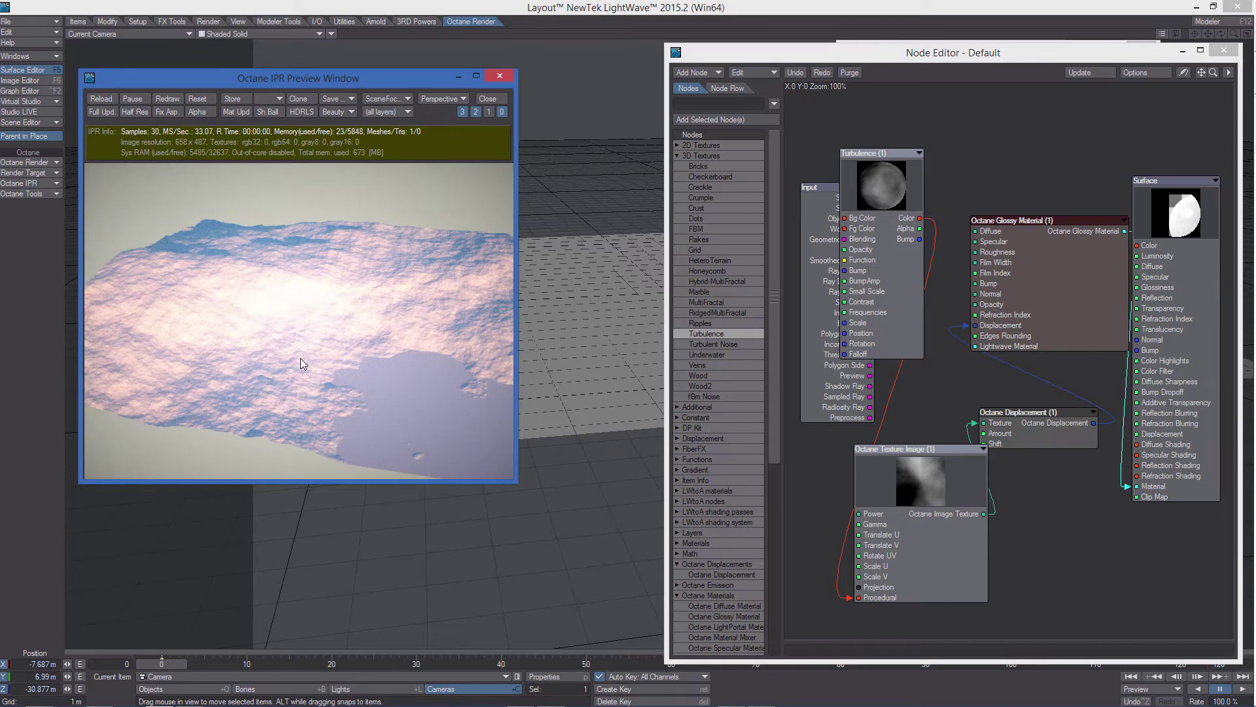
pyautogui.click(835, 157)
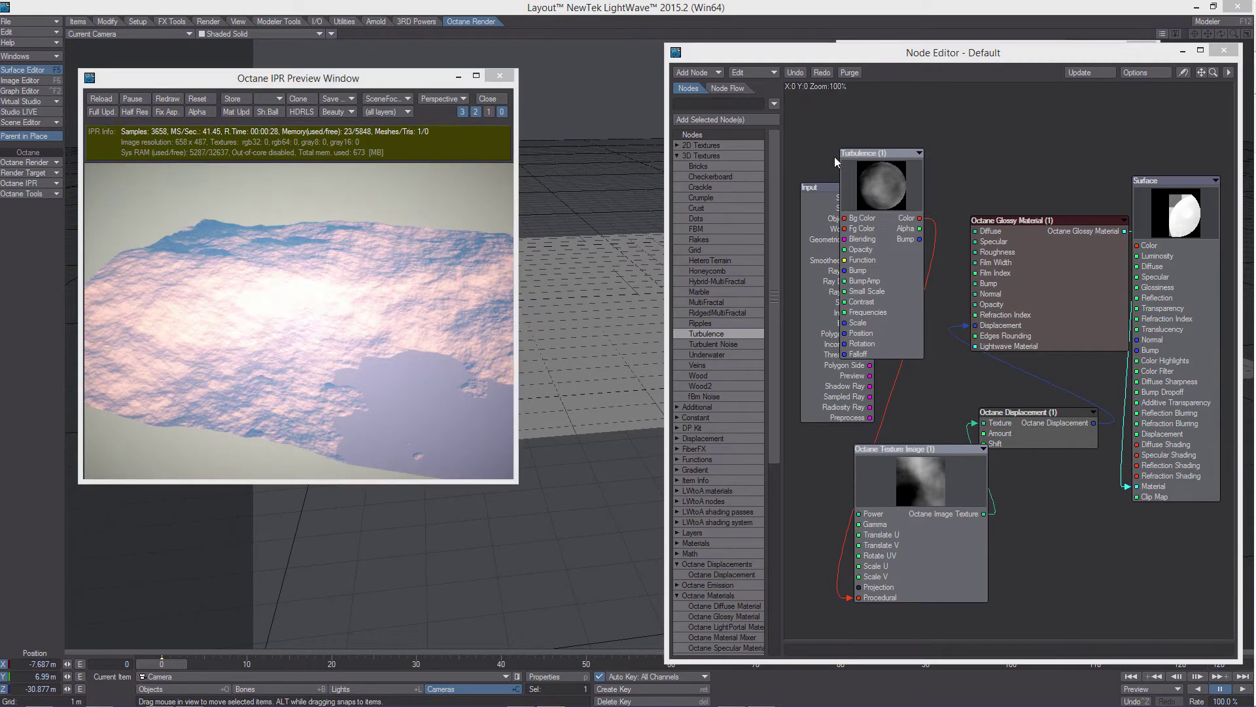
pyautogui.click(876, 59)
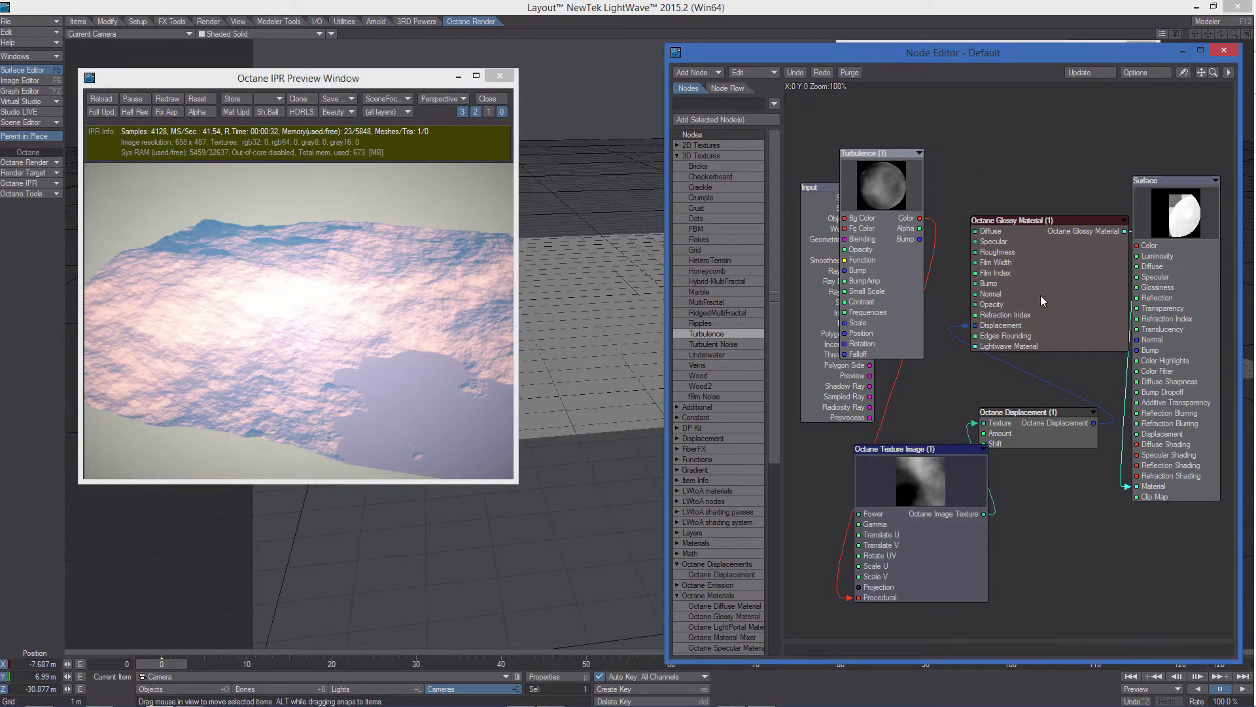
pyautogui.moveTo(1040, 295); pyautogui.dragTo(1037, 261)
pyautogui.doubleClick(1034, 429)
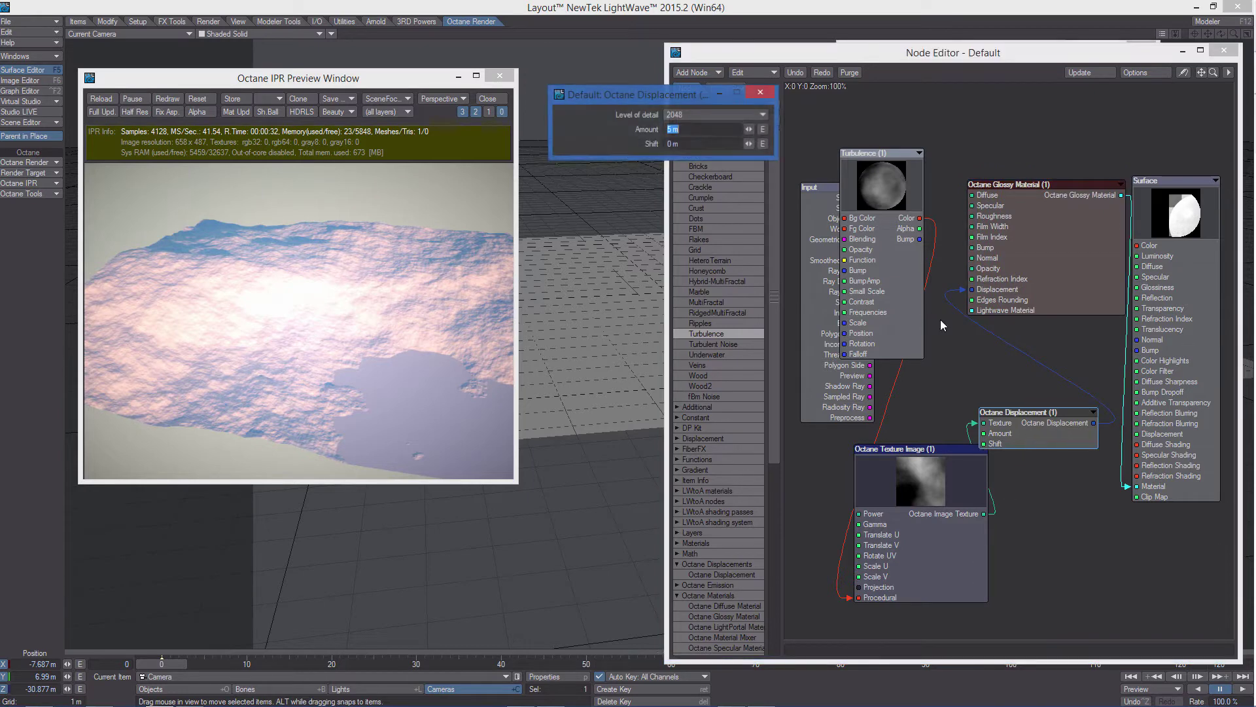
pyautogui.click(692, 129)
pyautogui.write('10')
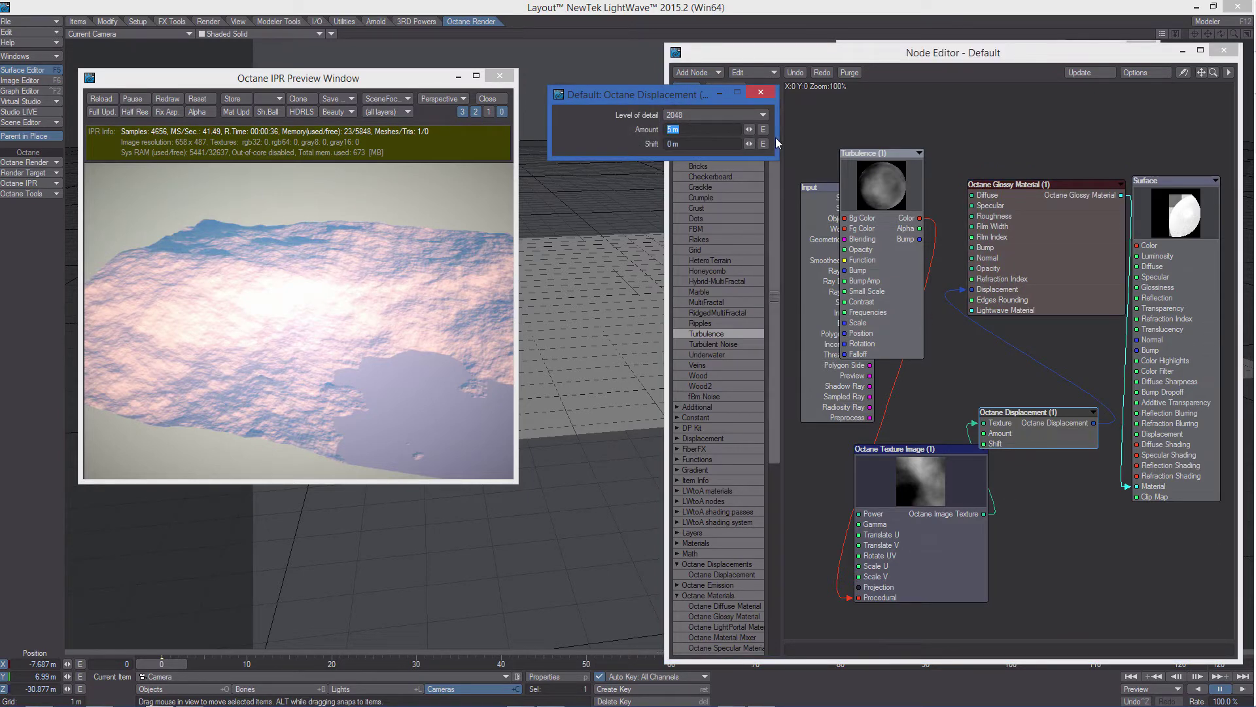
pyautogui.press('Tab')
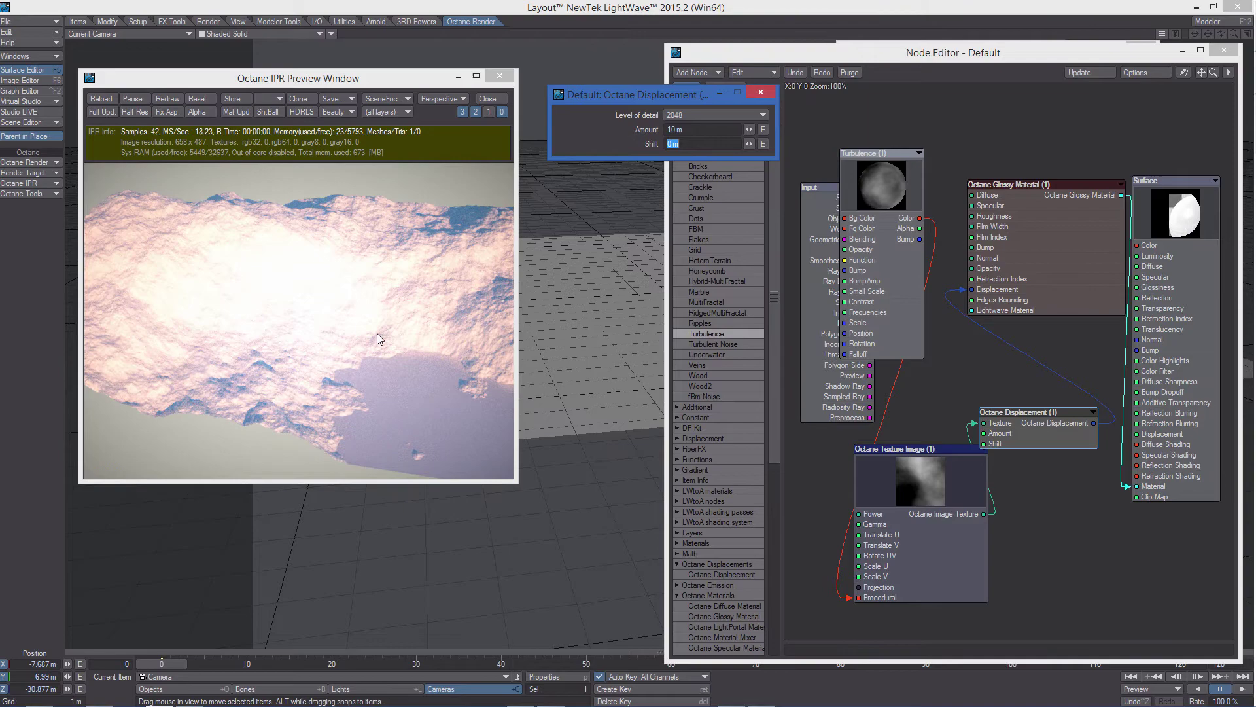
pyautogui.click(377, 333)
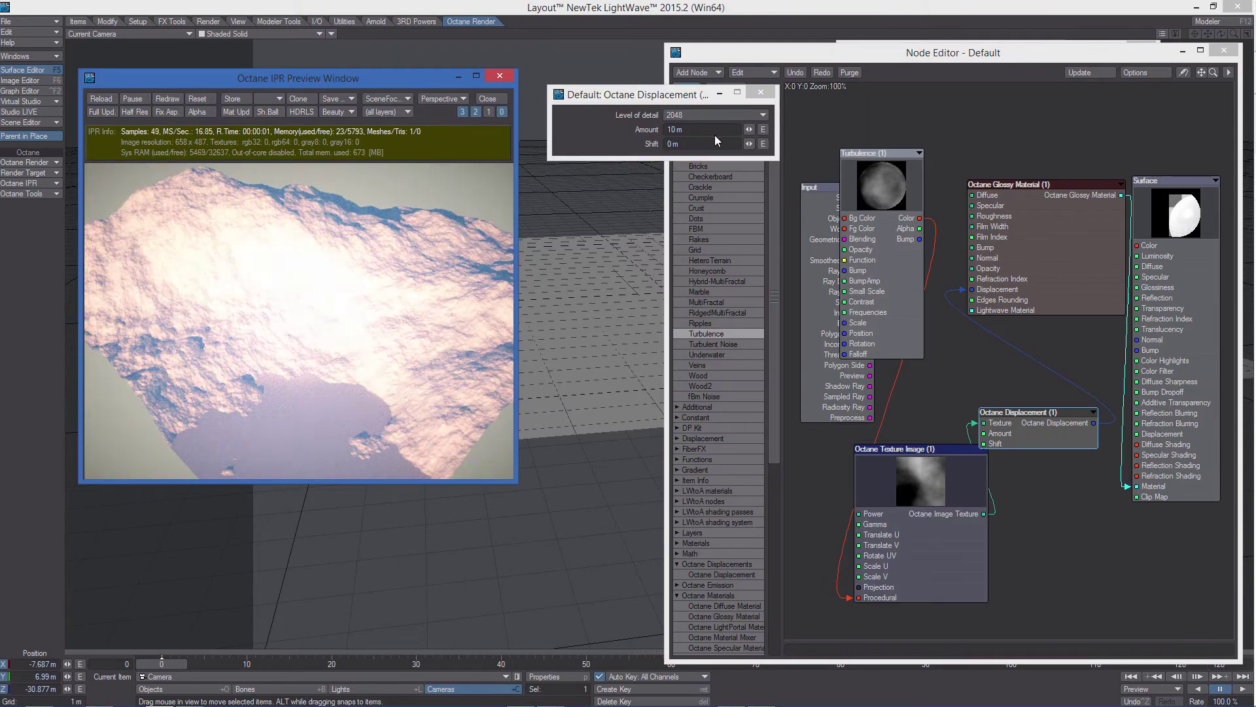
pyautogui.click(707, 113)
pyautogui.click(716, 121)
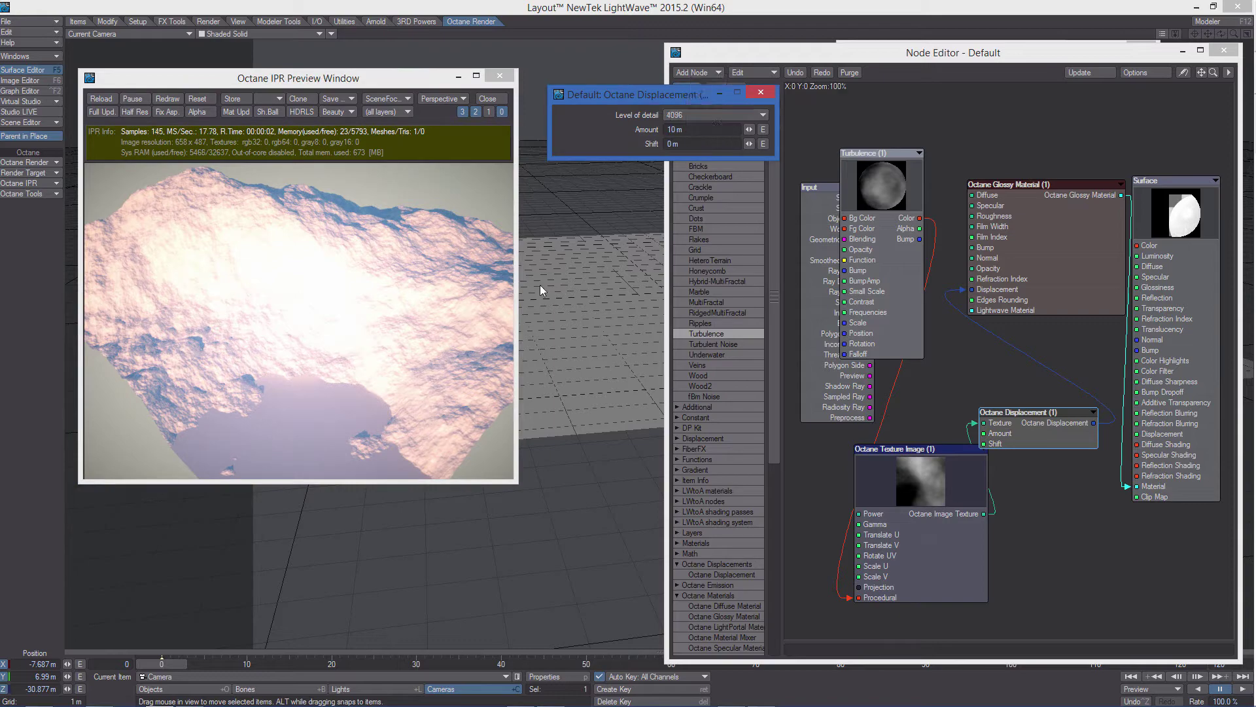
pyautogui.moveTo(307, 367); pyautogui.dragTo(336, 340)
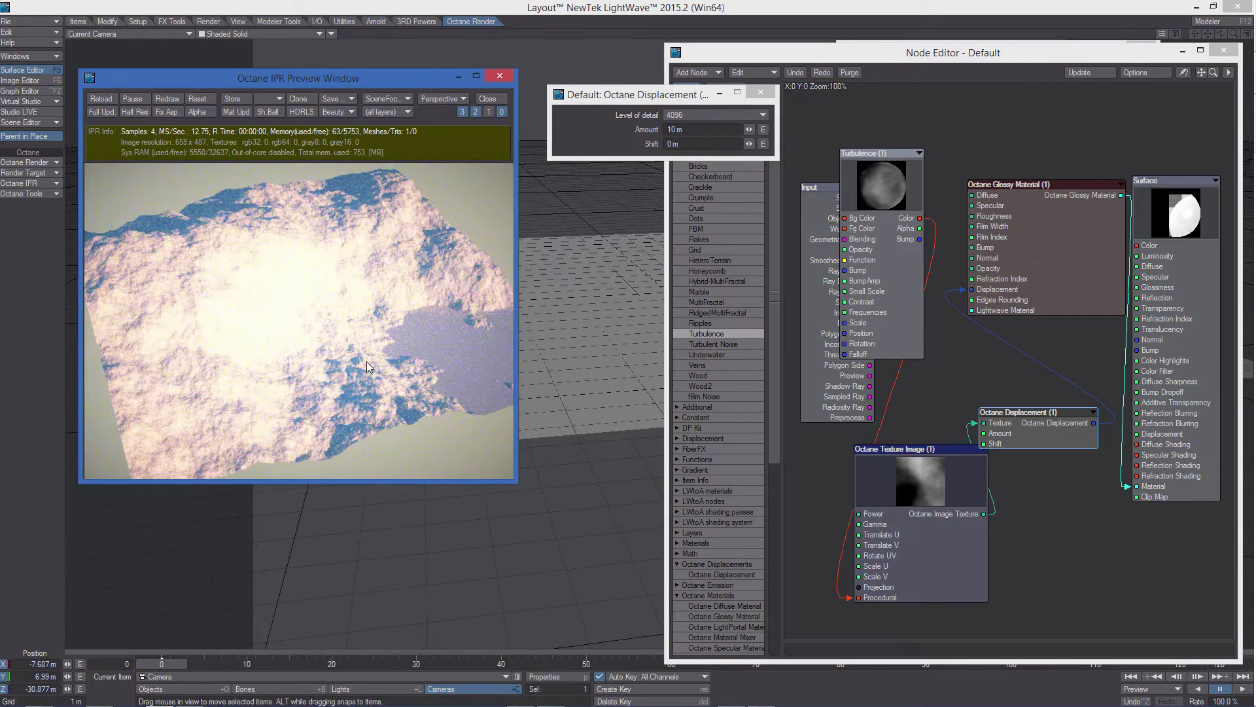
# Review the Turbulence and Octane Texture Image node settings, then close the properties panel.
pyautogui.doubleClick(865, 171)
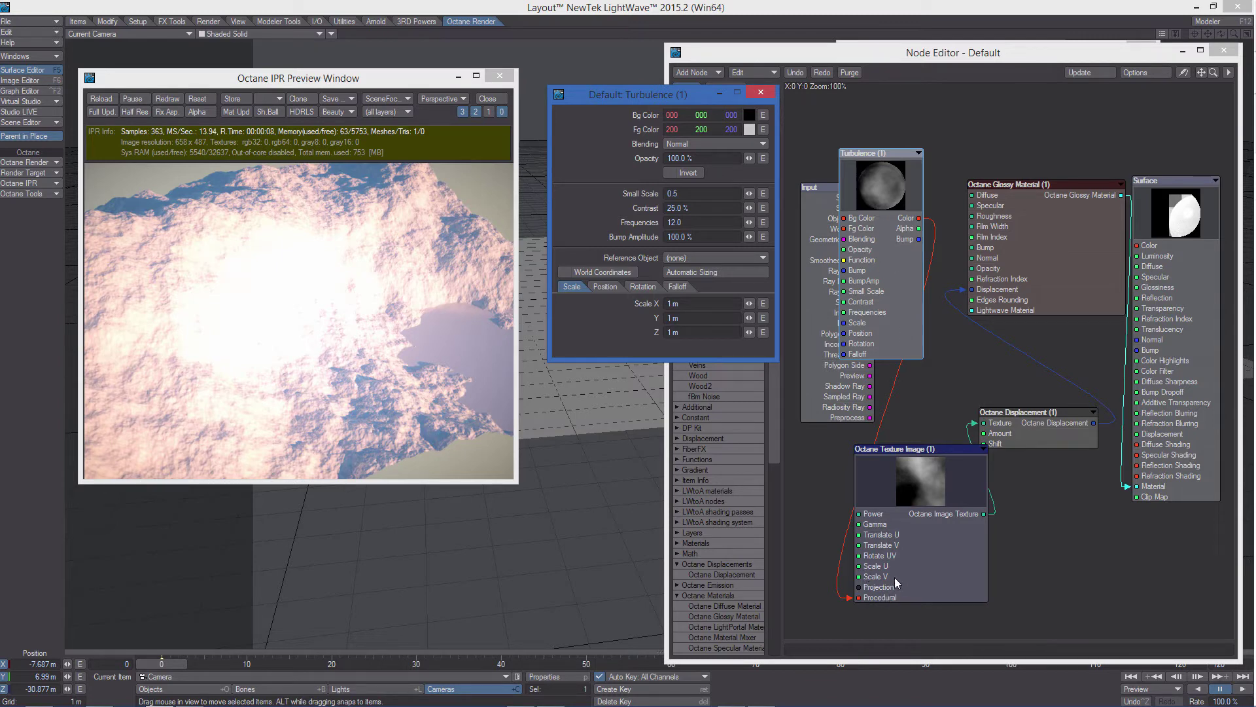
pyautogui.doubleClick(910, 475)
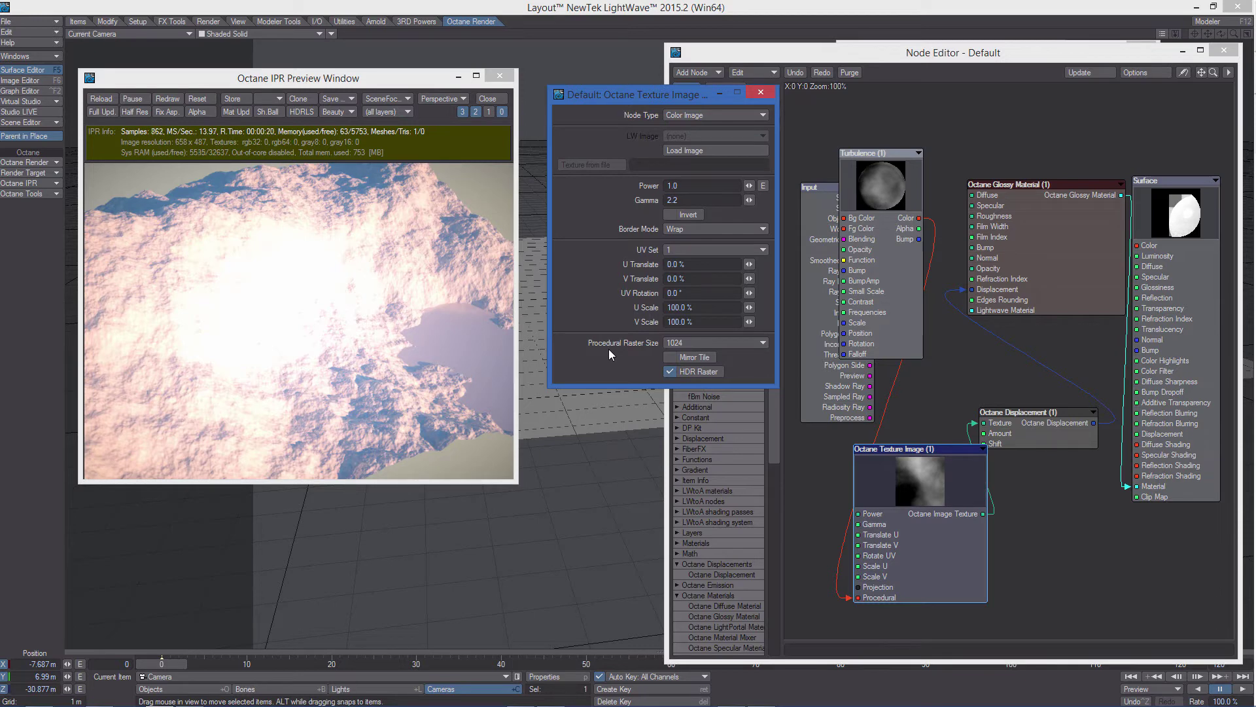
pyautogui.click(766, 95)
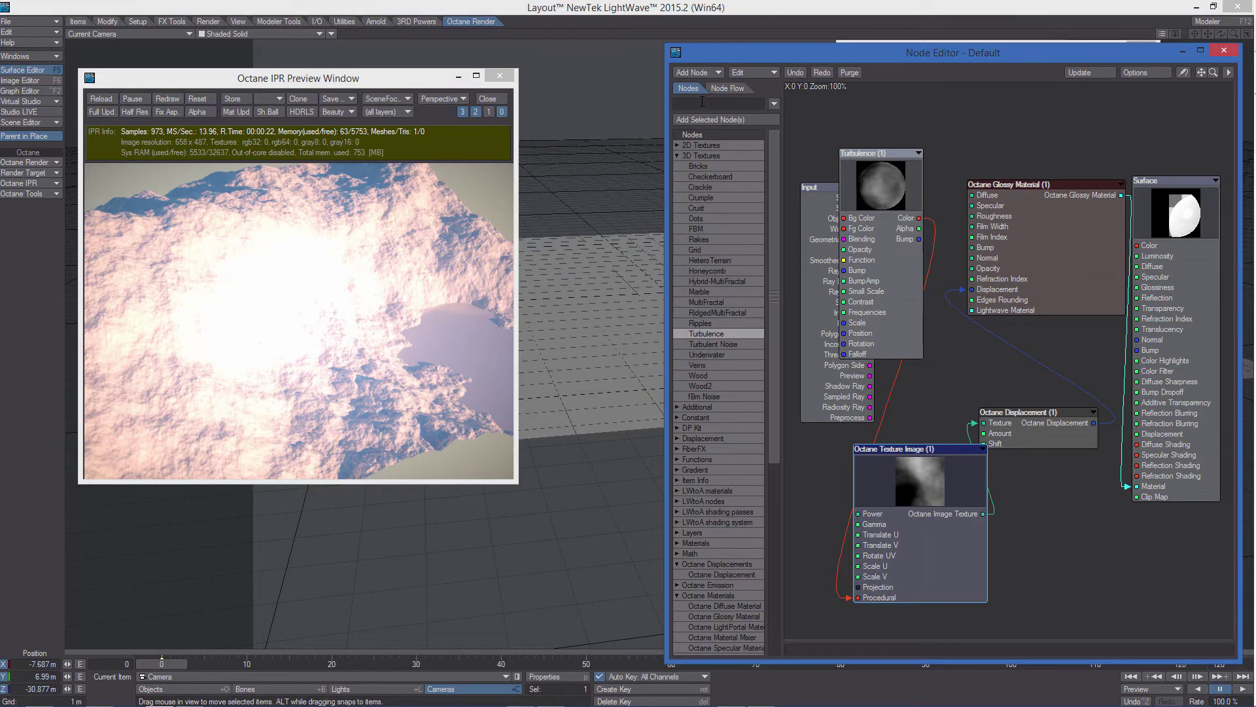
# Add a Color Layer node with a Procedural Texture layer at Contrast 25 % and Frequencies 12.
pyautogui.click(702, 102)
pyautogui.write('layer')
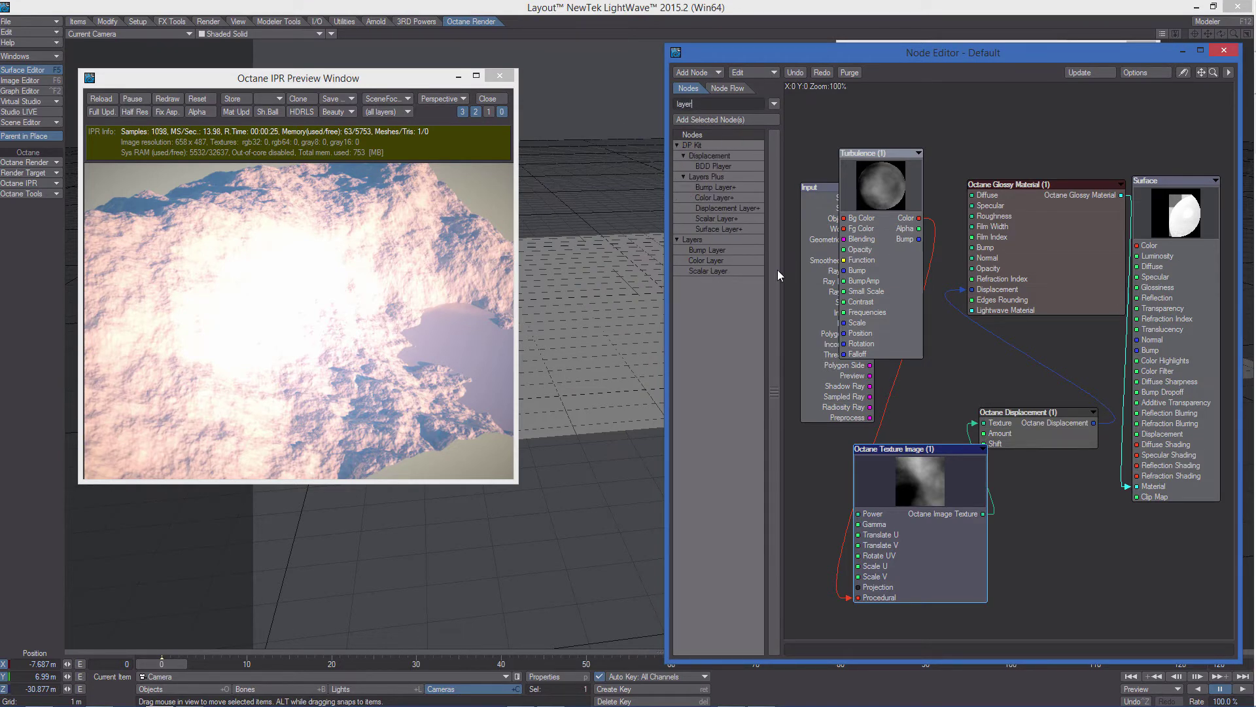
pyautogui.moveTo(704, 261); pyautogui.dragTo(842, 351)
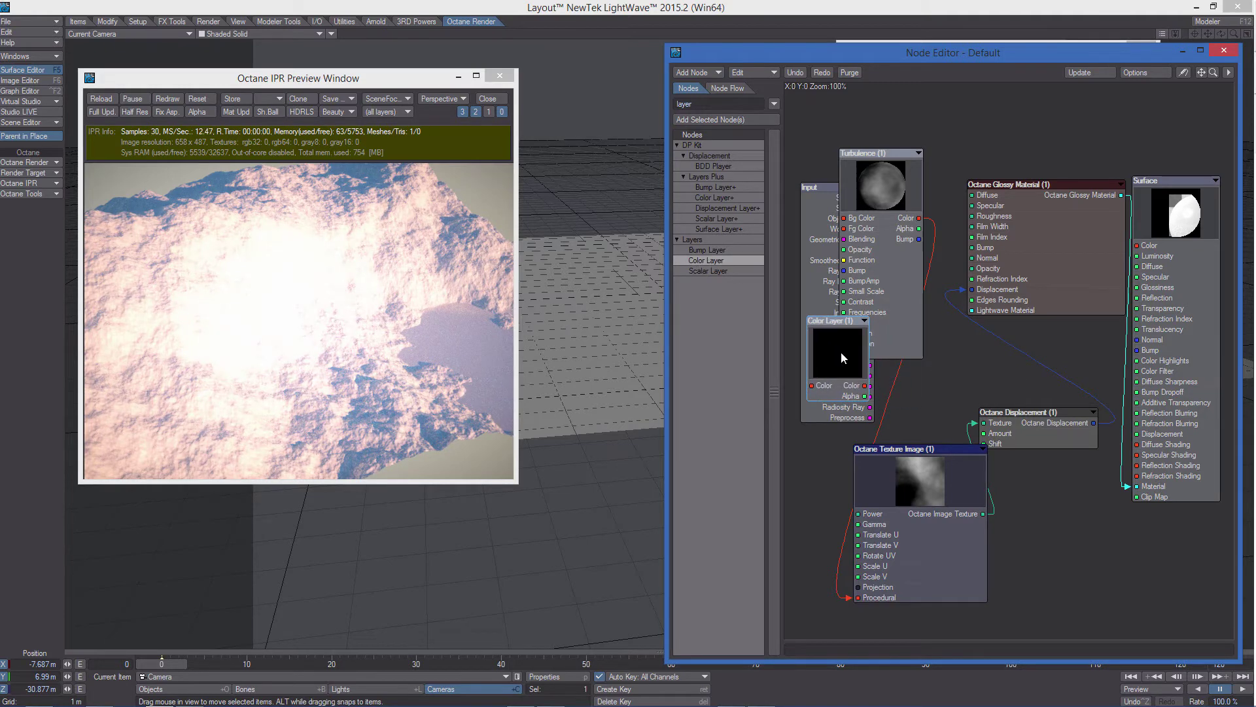
pyautogui.doubleClick(842, 351)
pyautogui.click(1140, 145)
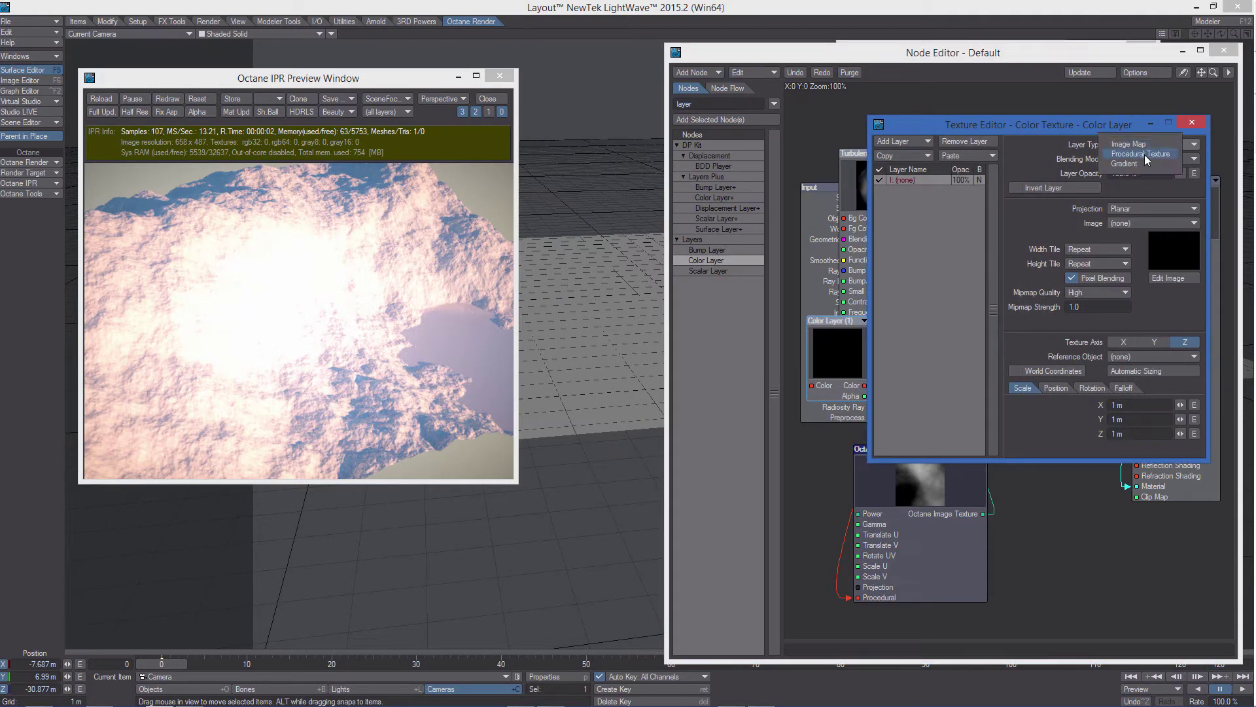
pyautogui.click(1144, 154)
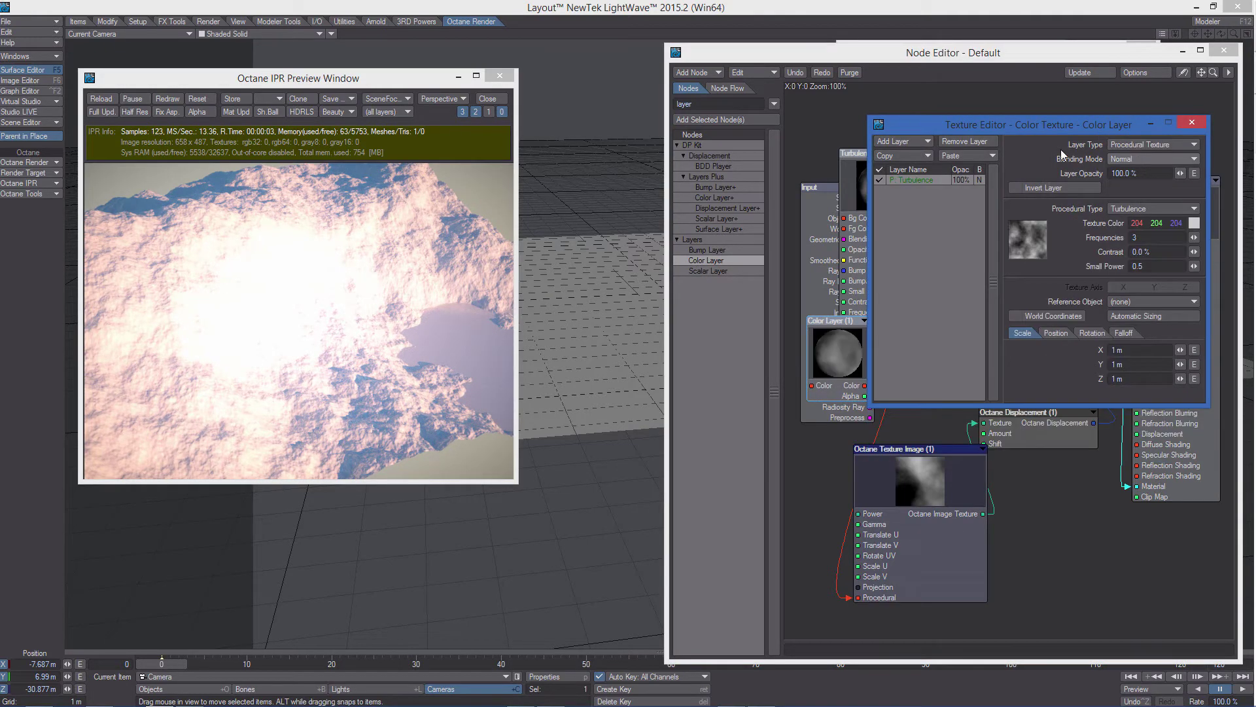
pyautogui.click(1154, 253)
pyautogui.write('50')
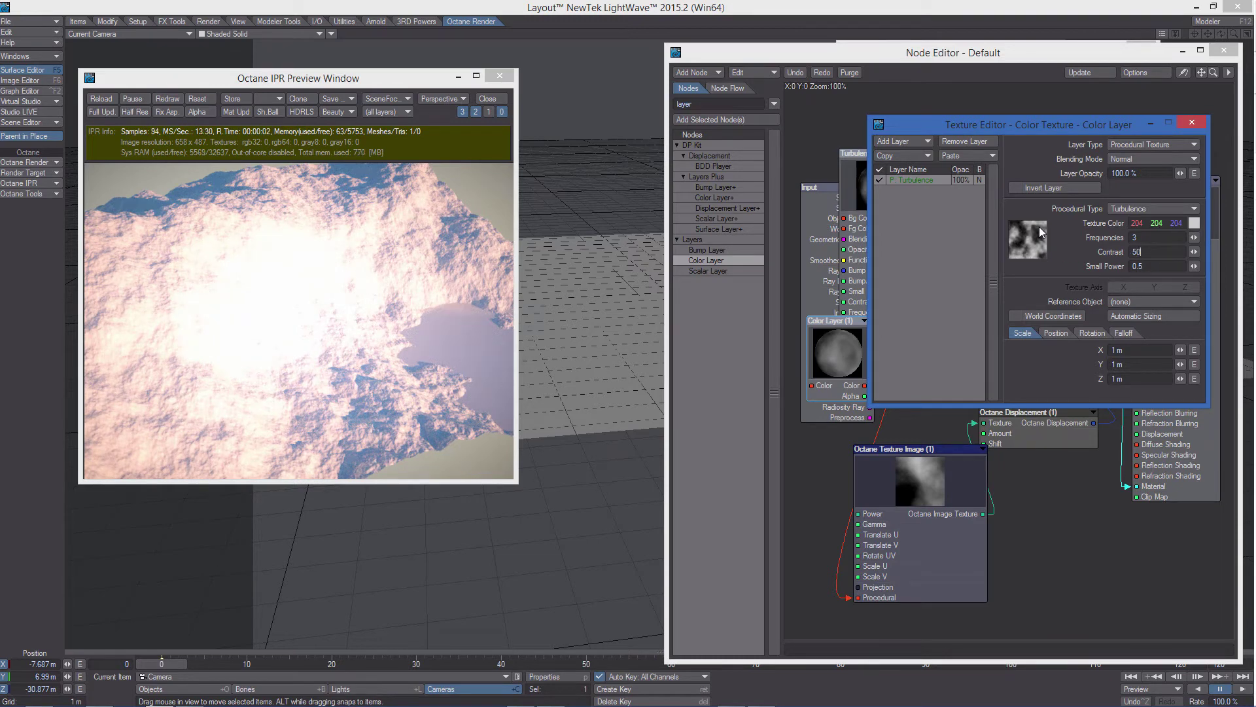
pyautogui.press('Tab')
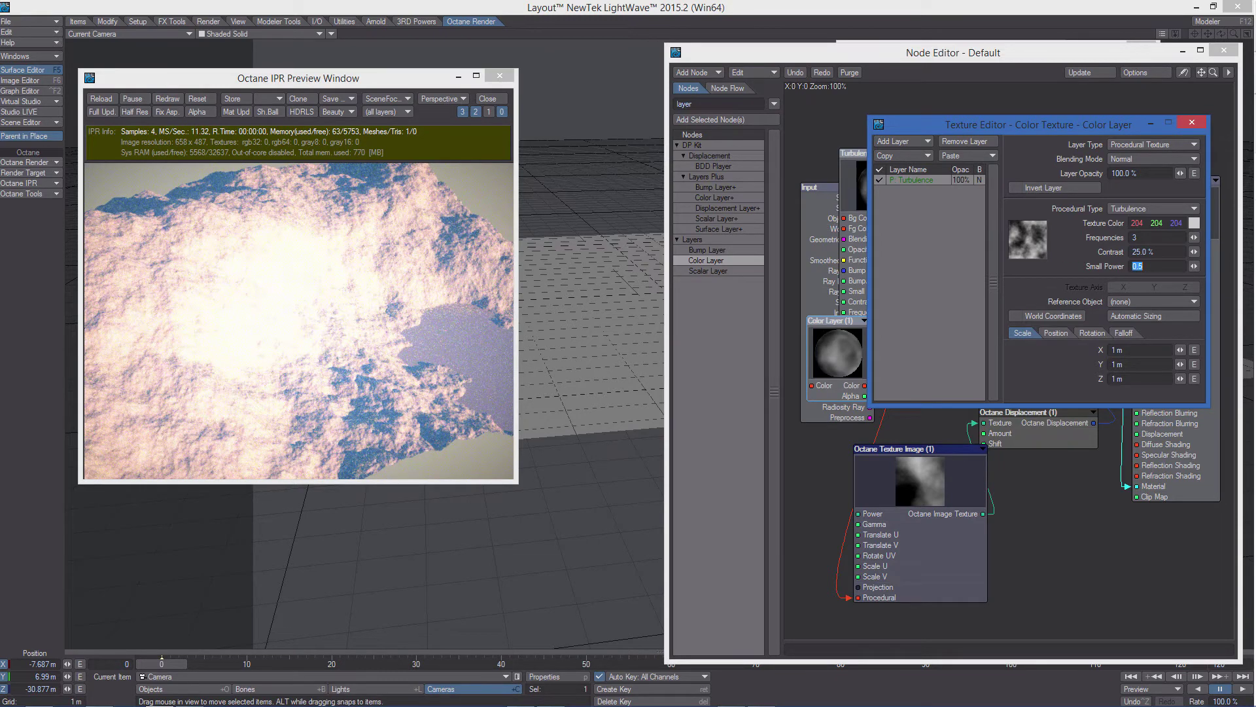
pyautogui.write('12')
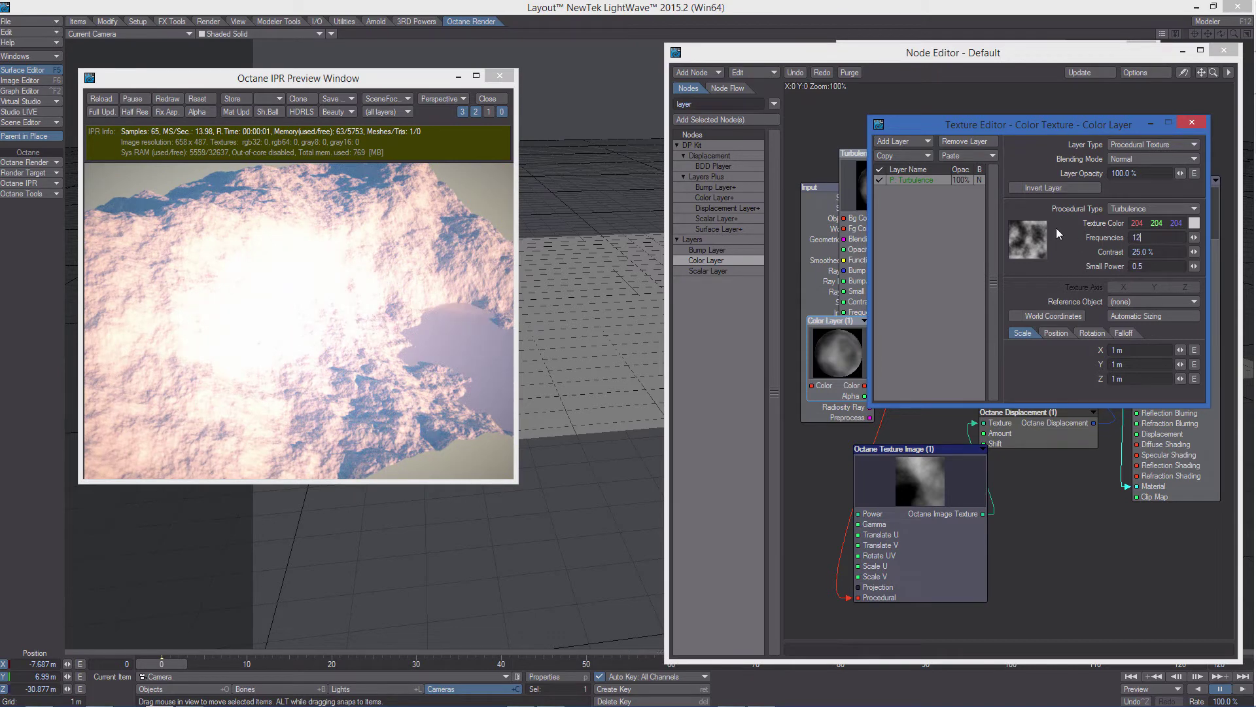
pyautogui.press('Tab')
# Connect the Color Layer to the Texture Image's Procedural input and spread the overlapping nodes apart.
pyautogui.moveTo(830, 320); pyautogui.dragTo(812, 340)
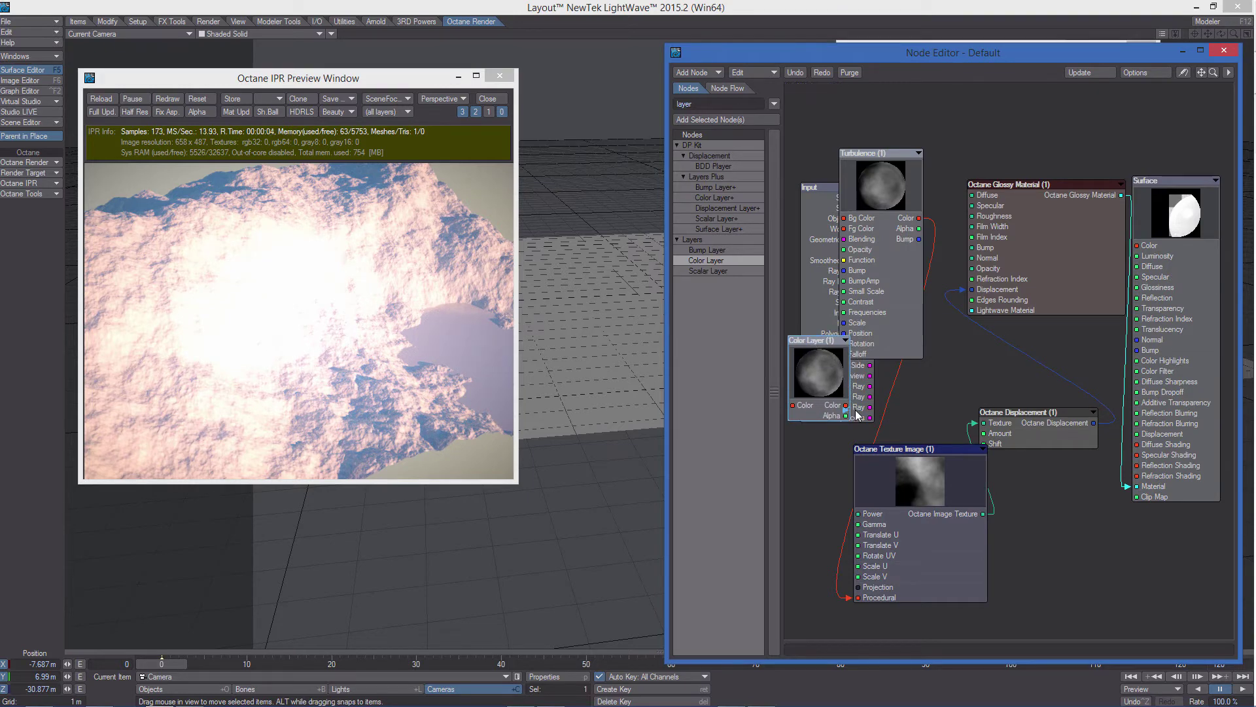
pyautogui.moveTo(847, 404); pyautogui.dragTo(874, 597)
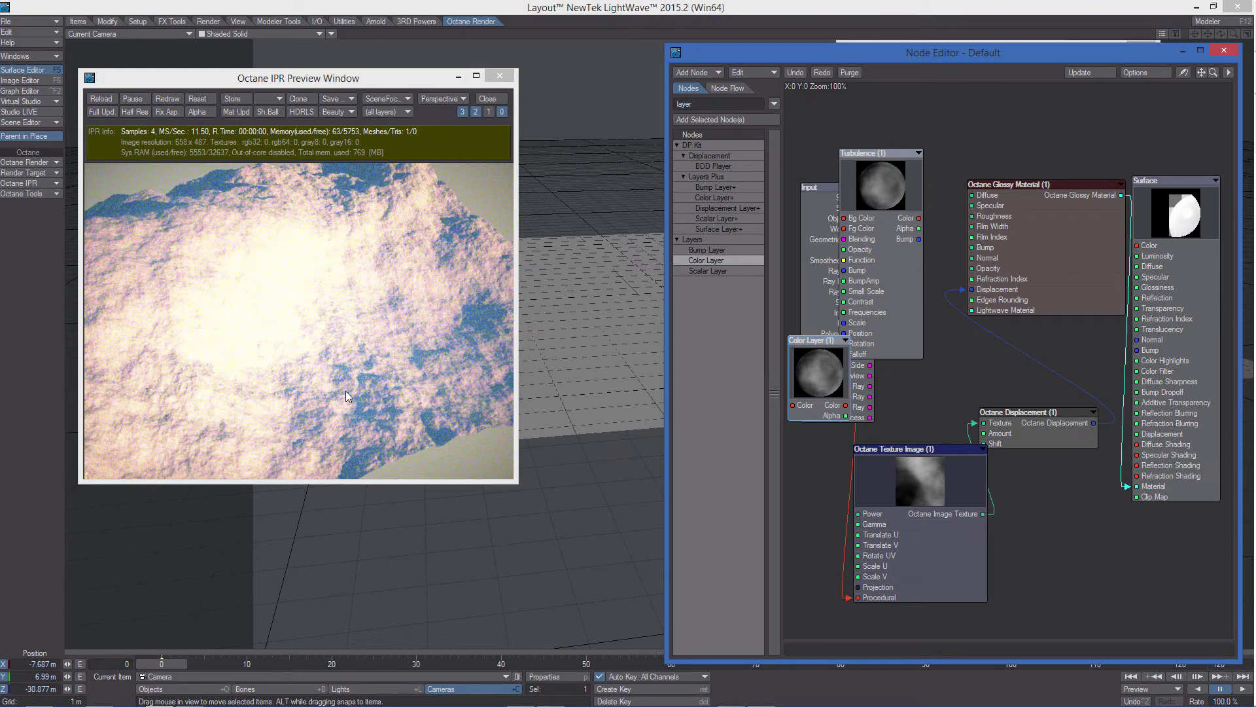
pyautogui.moveTo(320, 377); pyautogui.dragTo(248, 366)
pyautogui.moveTo(819, 343); pyautogui.dragTo(814, 378)
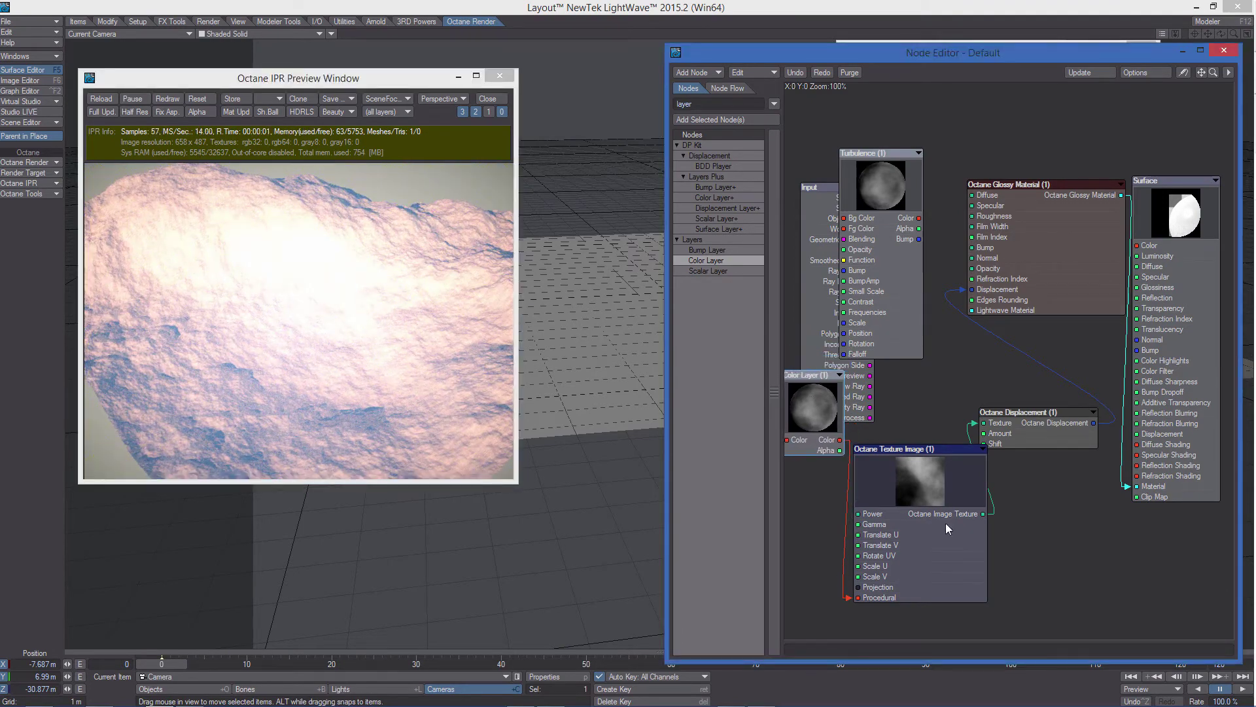
pyautogui.moveTo(945, 524); pyautogui.dragTo(965, 542)
pyautogui.moveTo(1043, 447); pyautogui.dragTo(1062, 437)
pyautogui.moveTo(888, 282); pyautogui.dragTo(895, 239)
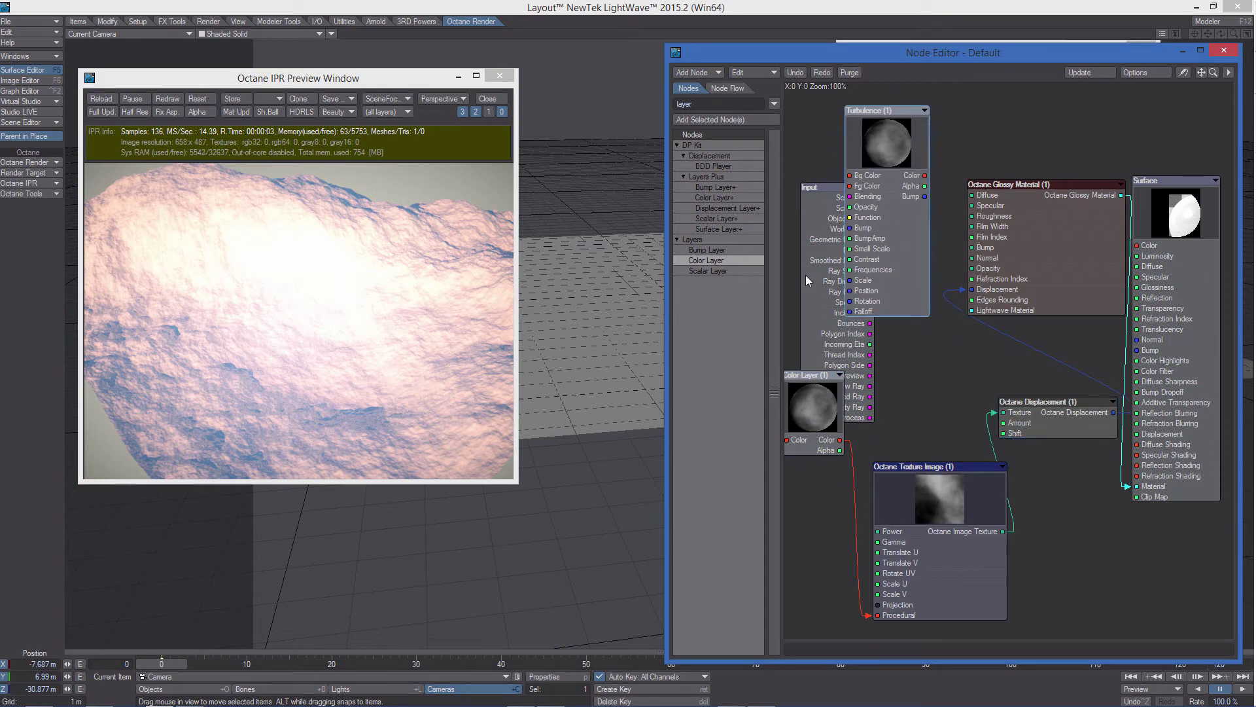
pyautogui.moveTo(826, 323); pyautogui.dragTo(834, 278)
pyautogui.moveTo(828, 416); pyautogui.dragTo(840, 421)
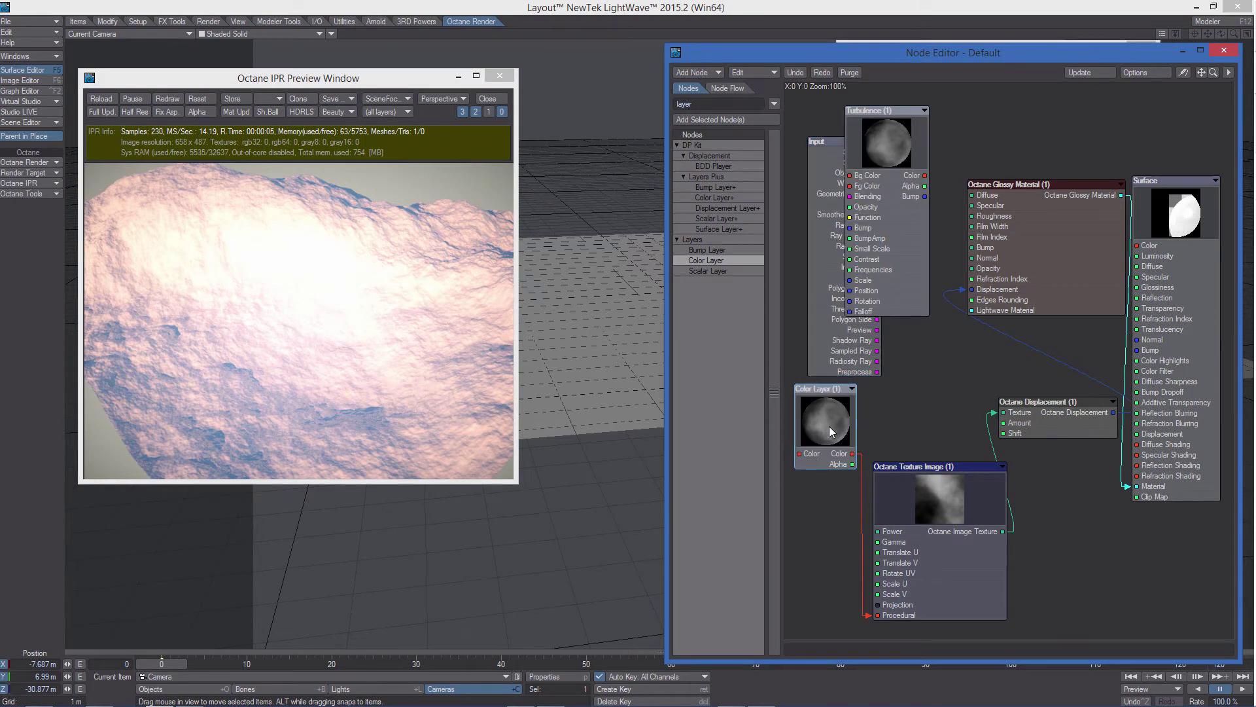
# Add a new Ridged Multi-fractal procedural layer to the Color Layer.
pyautogui.doubleClick(828, 423)
pyautogui.click(903, 142)
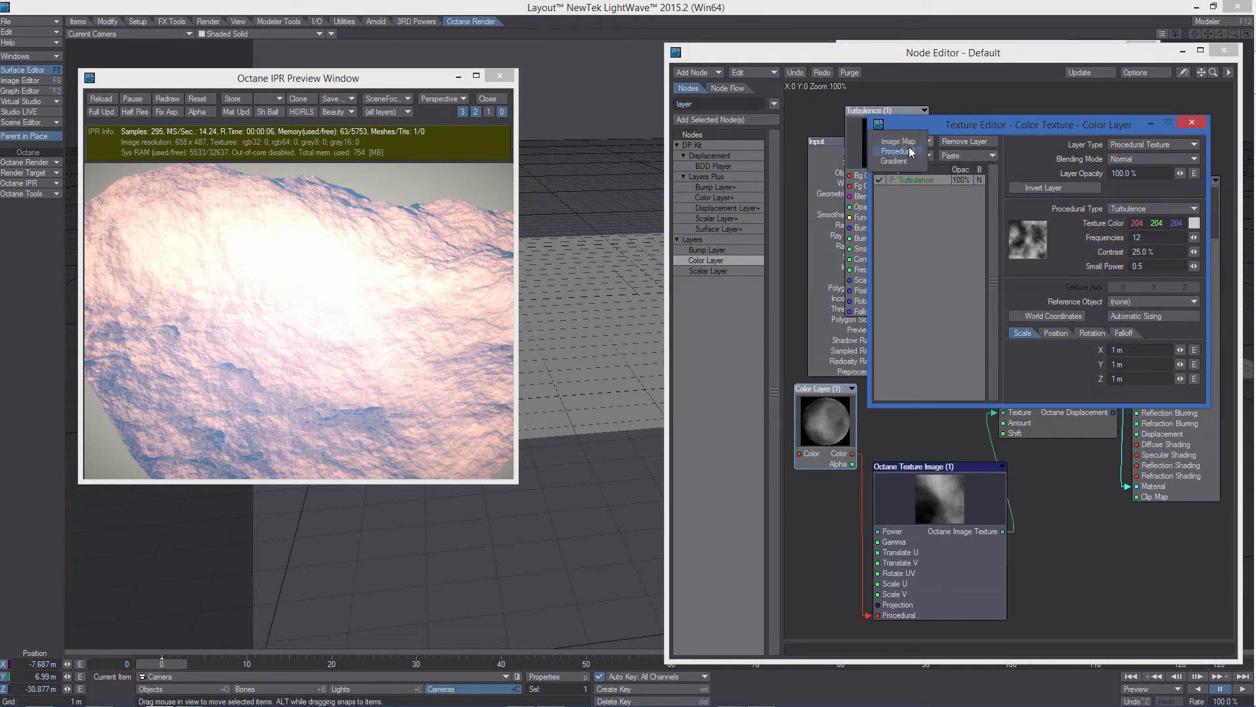
pyautogui.click(908, 148)
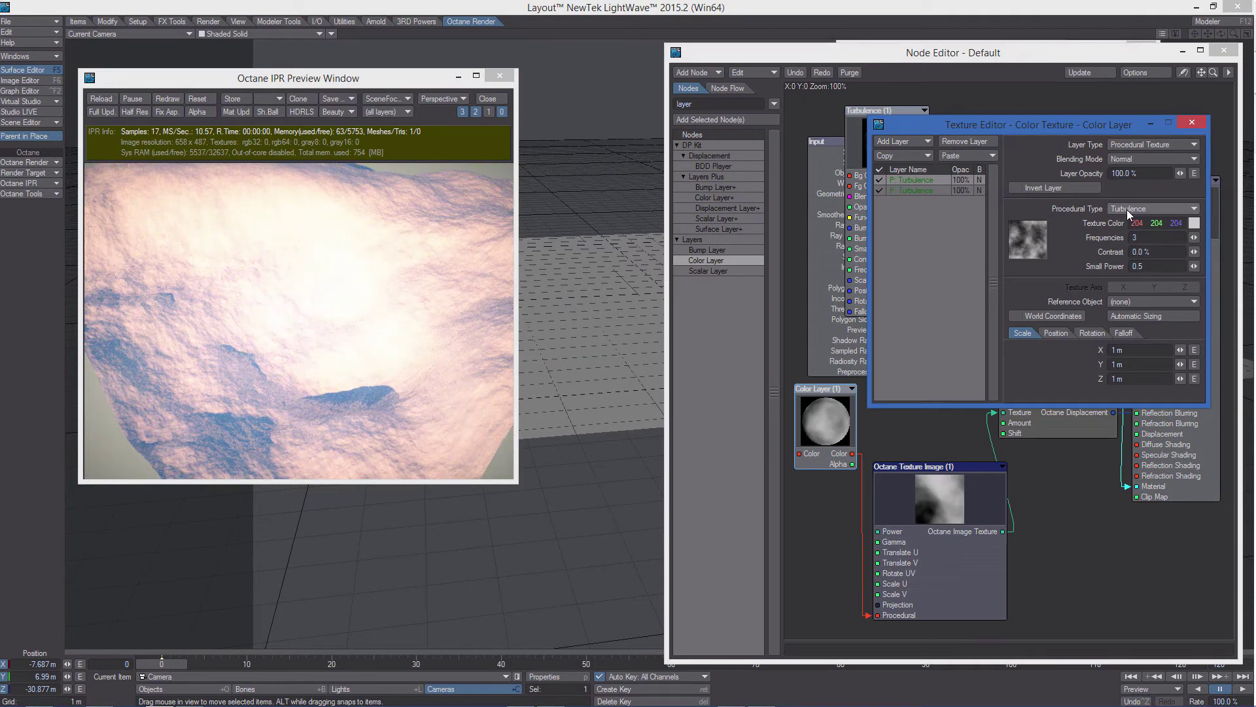
pyautogui.click(1127, 209)
pyautogui.click(1140, 347)
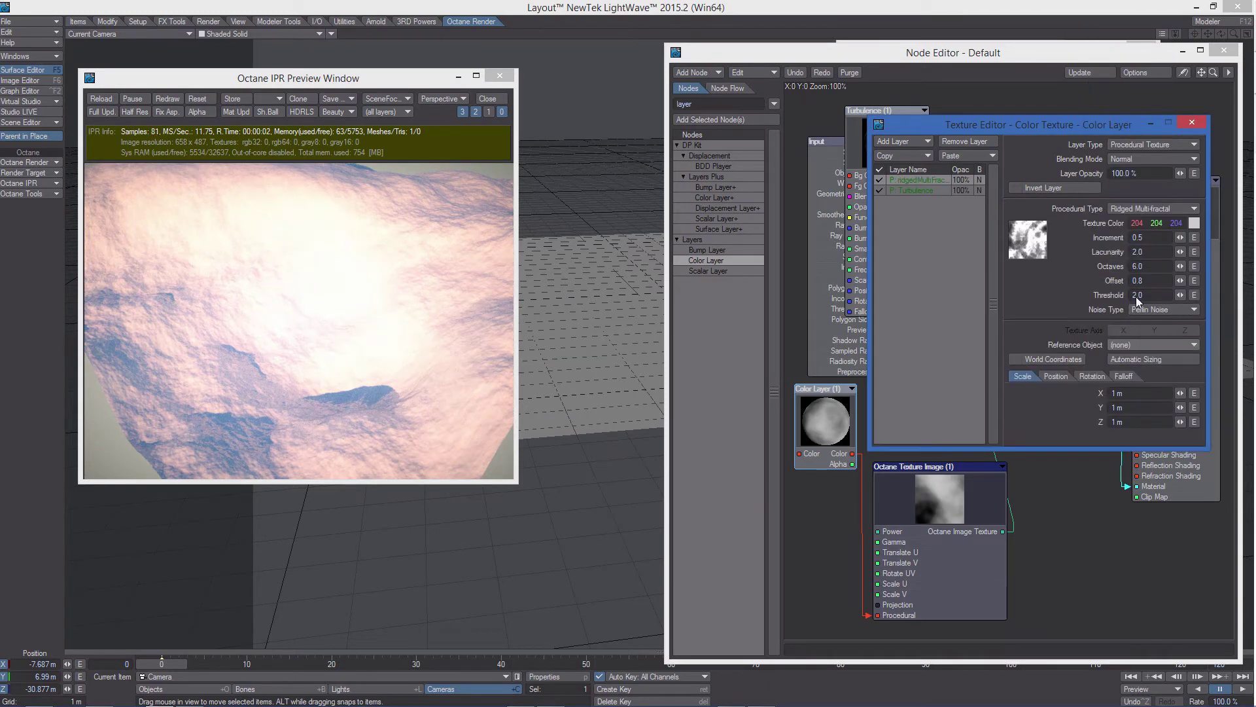
pyautogui.click(323, 357)
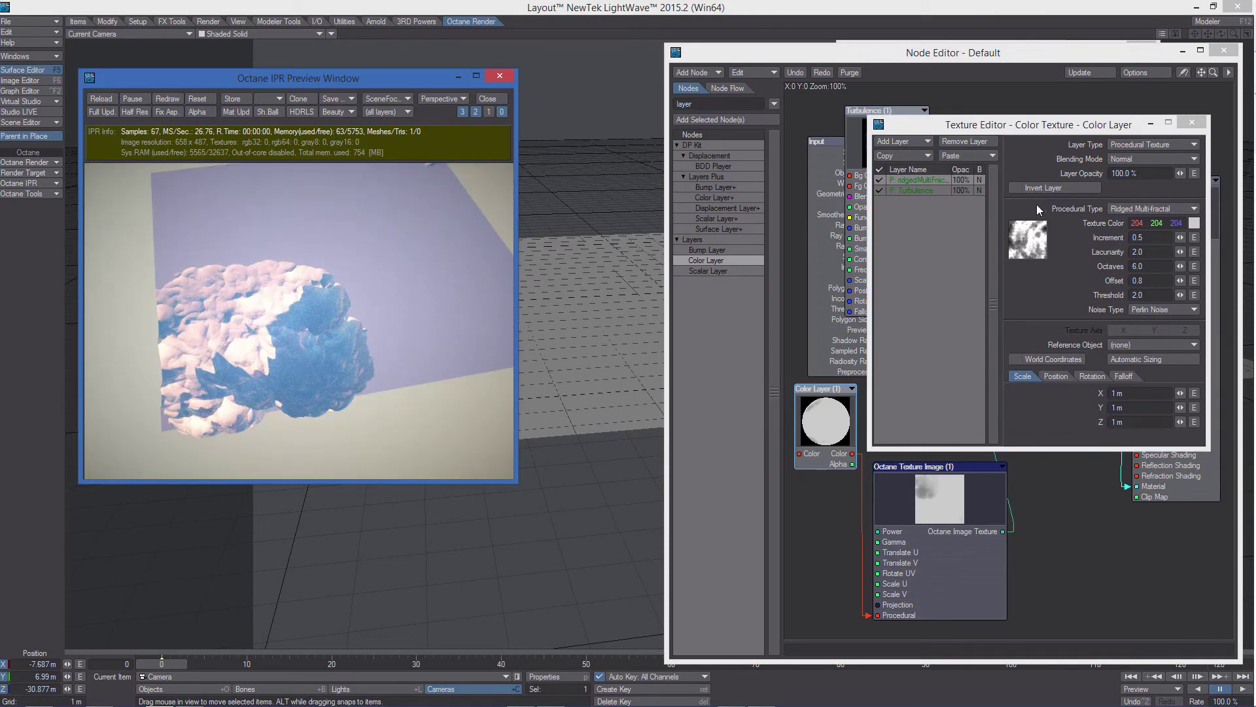
# Invert the Ridged Multi-fractal layer, set Offset 0.7 and Additive blending.
pyautogui.click(1015, 187)
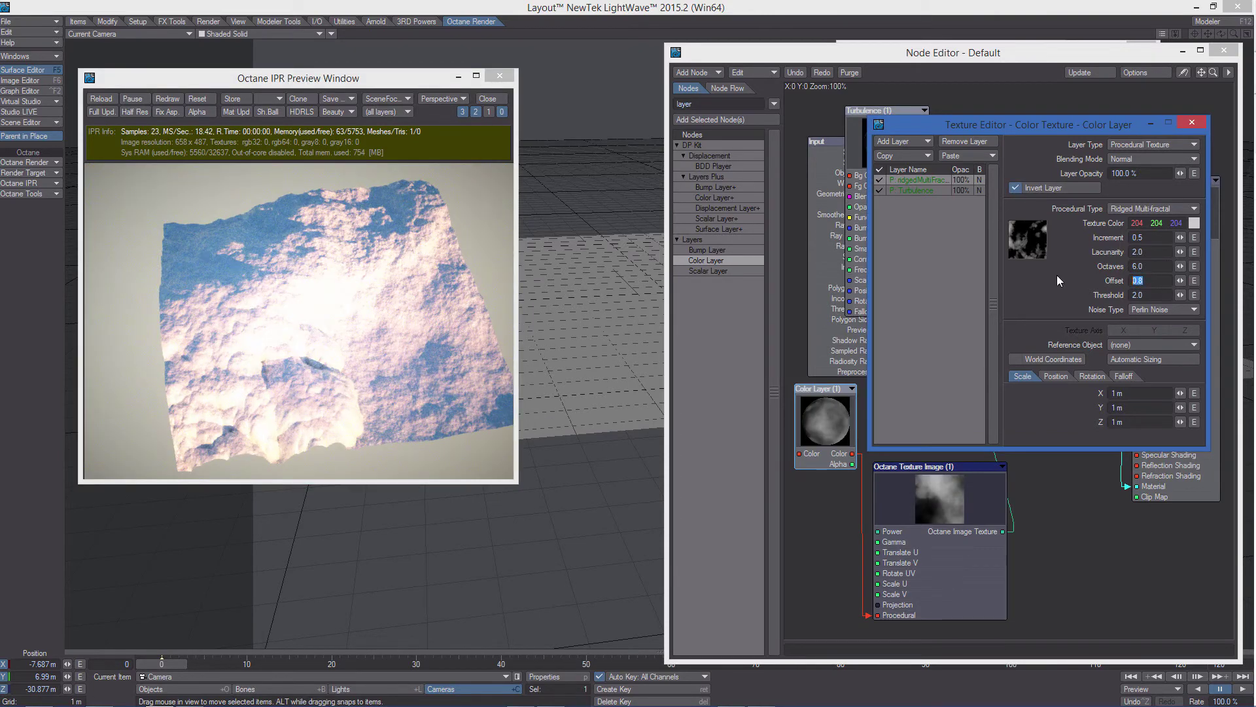
pyautogui.write('0.7')
pyautogui.press('Tab')
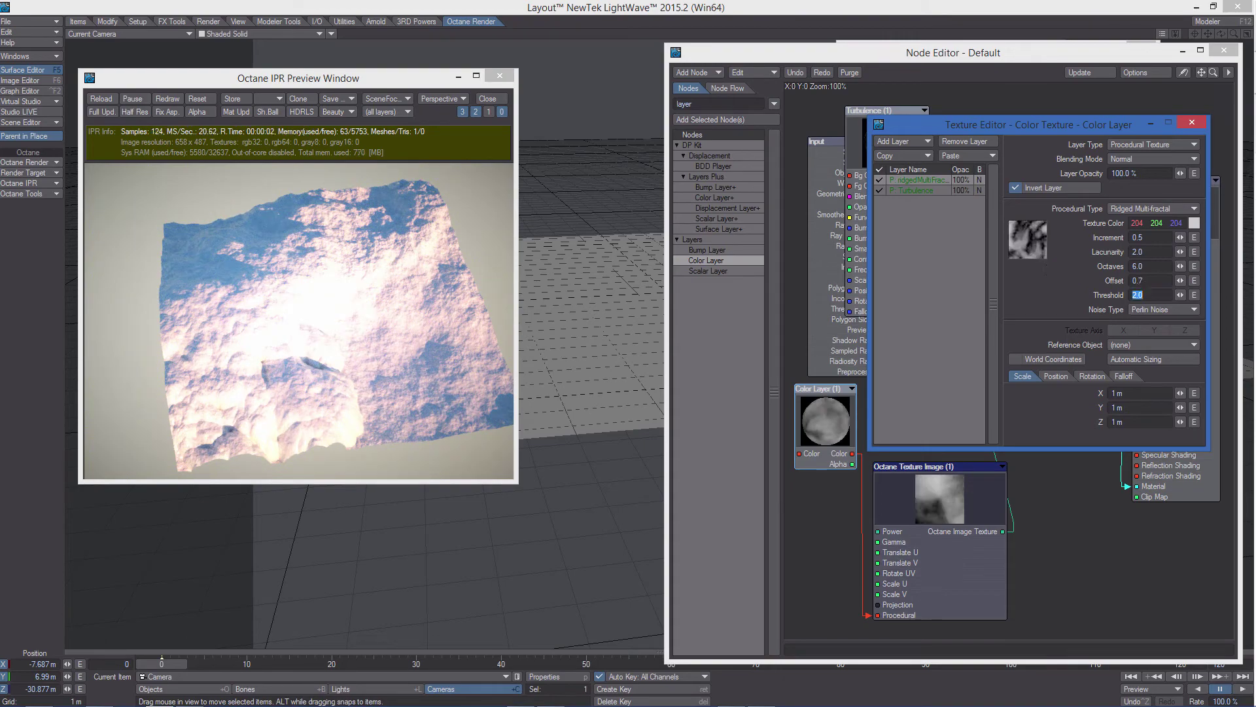
pyautogui.moveTo(196, 314); pyautogui.dragTo(216, 356)
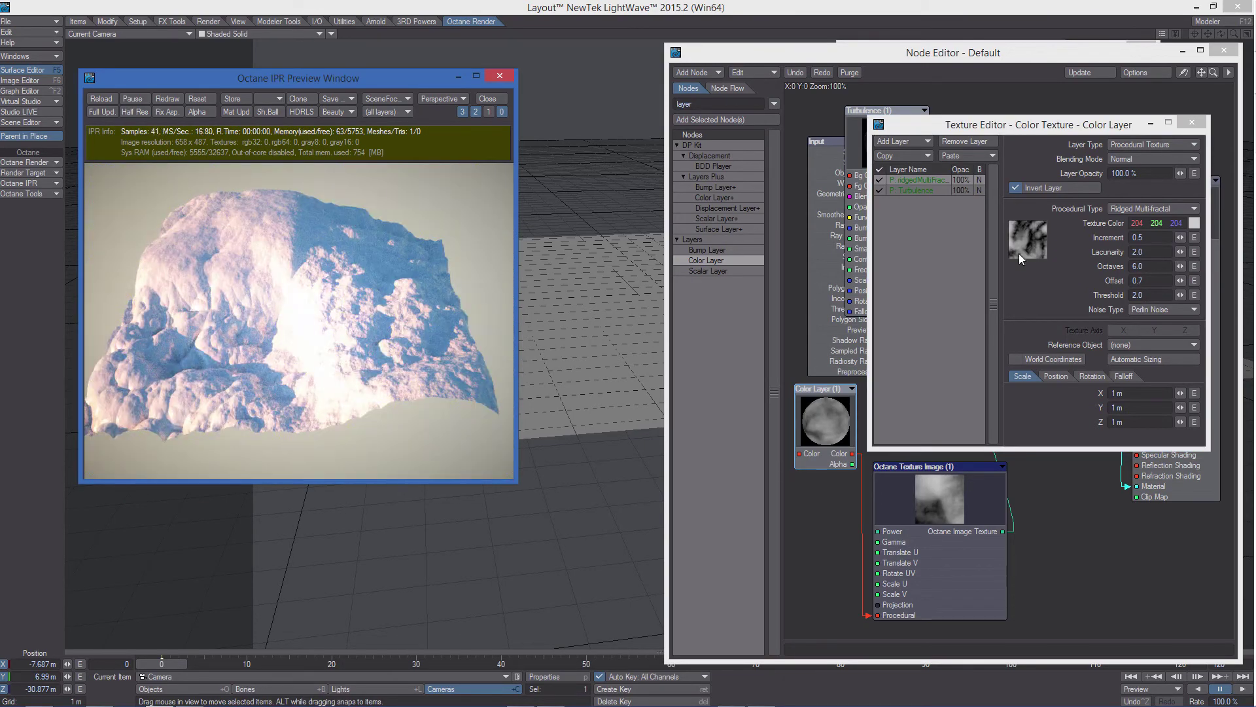
pyautogui.click(1130, 160)
pyautogui.click(1132, 168)
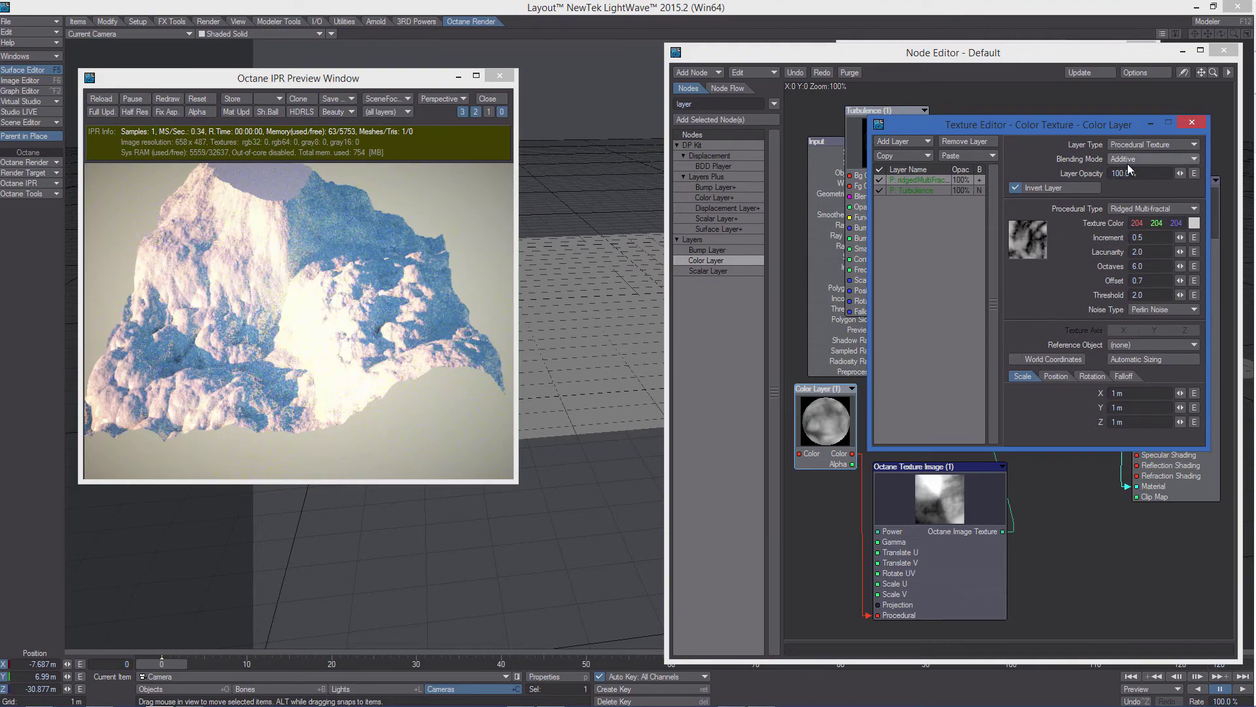
pyautogui.moveTo(316, 316); pyautogui.dragTo(315, 379)
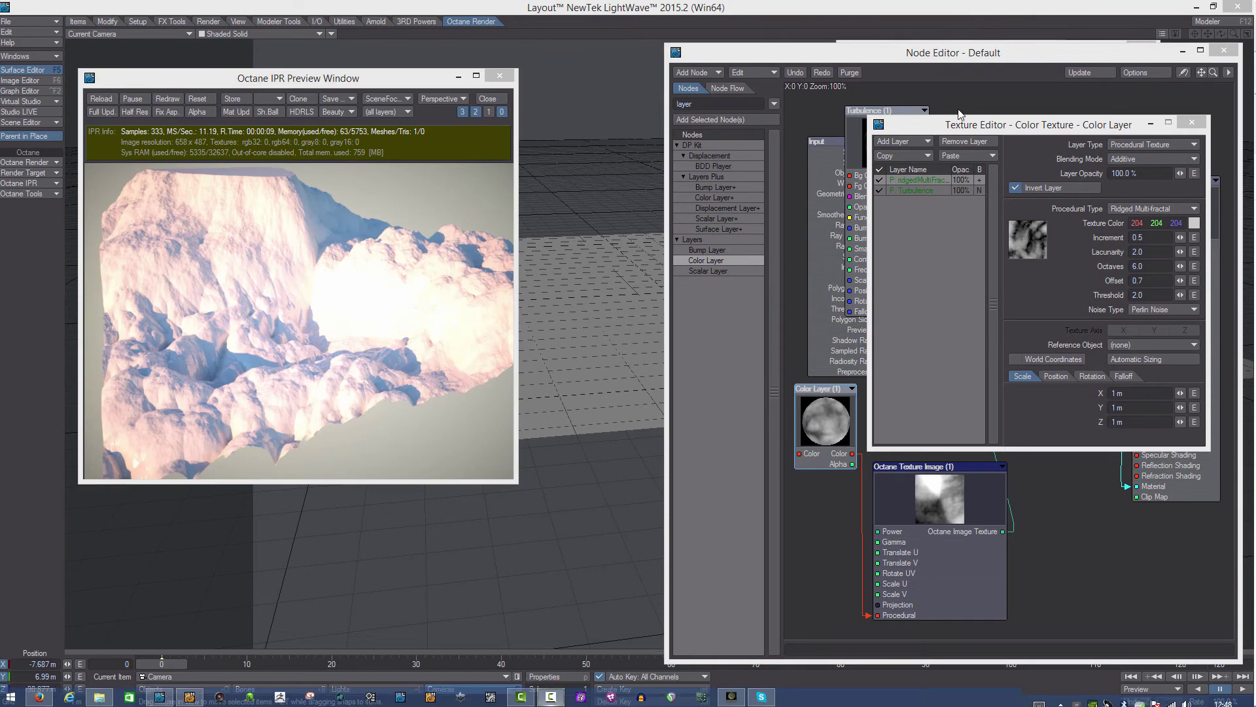
# Add an Image Map layer using geocontrol2_test_4096.tif with Texture Axis Y.
pyautogui.click(976, 141)
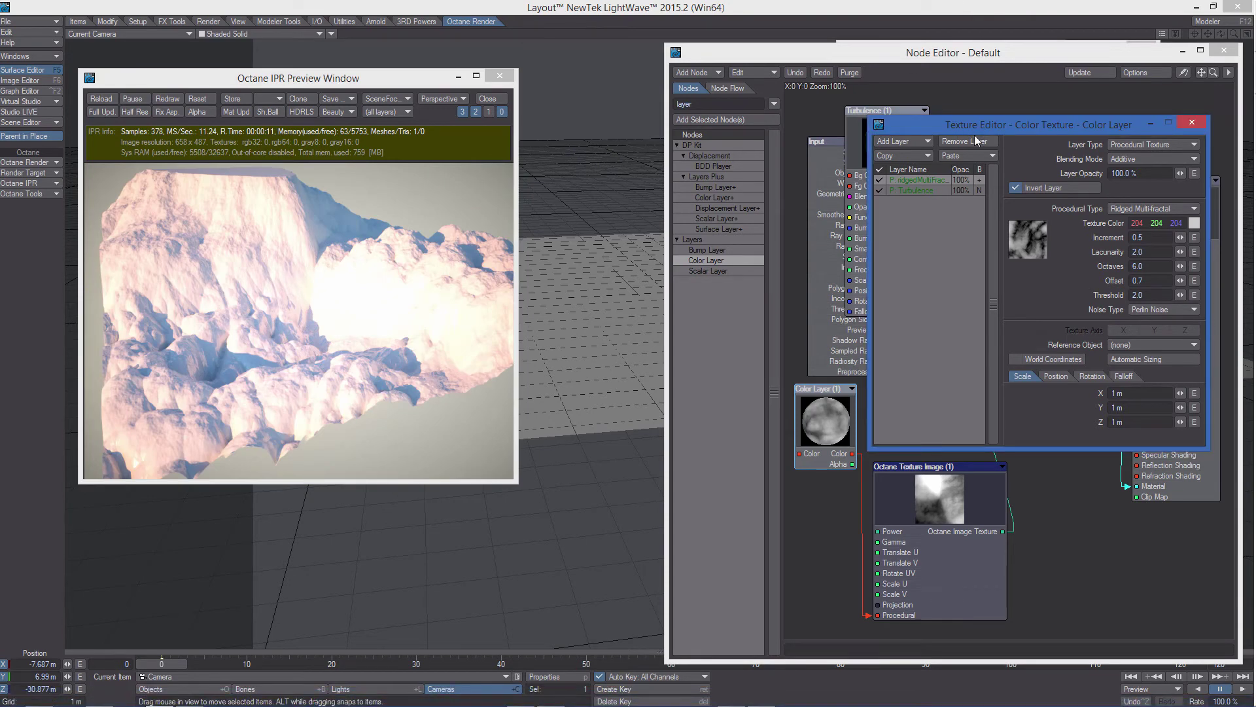
pyautogui.click(904, 141)
pyautogui.click(902, 144)
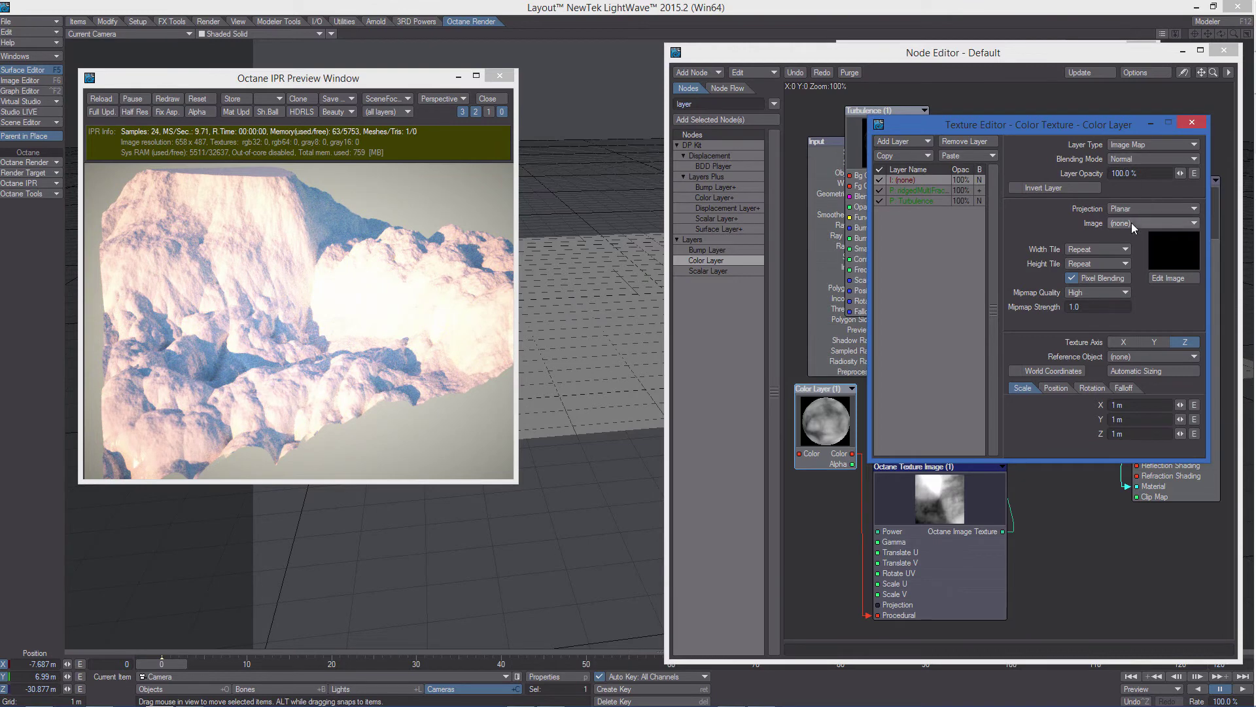
pyautogui.click(1158, 223)
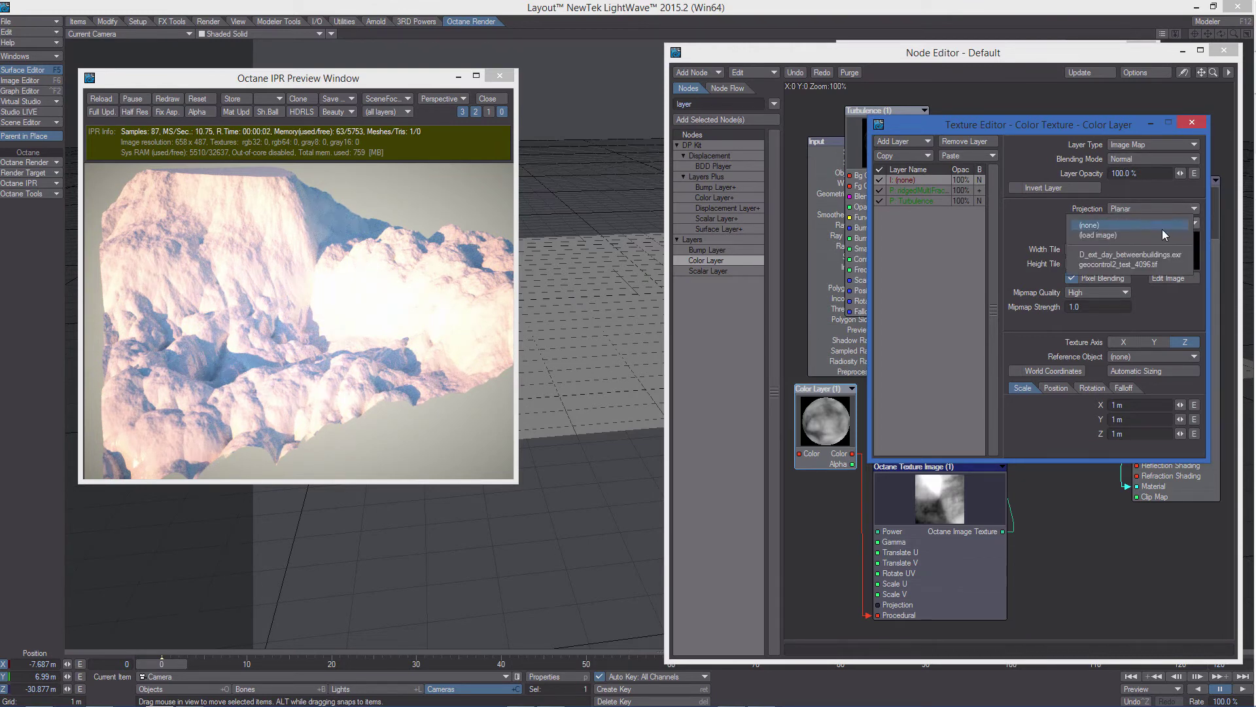
pyautogui.click(1108, 265)
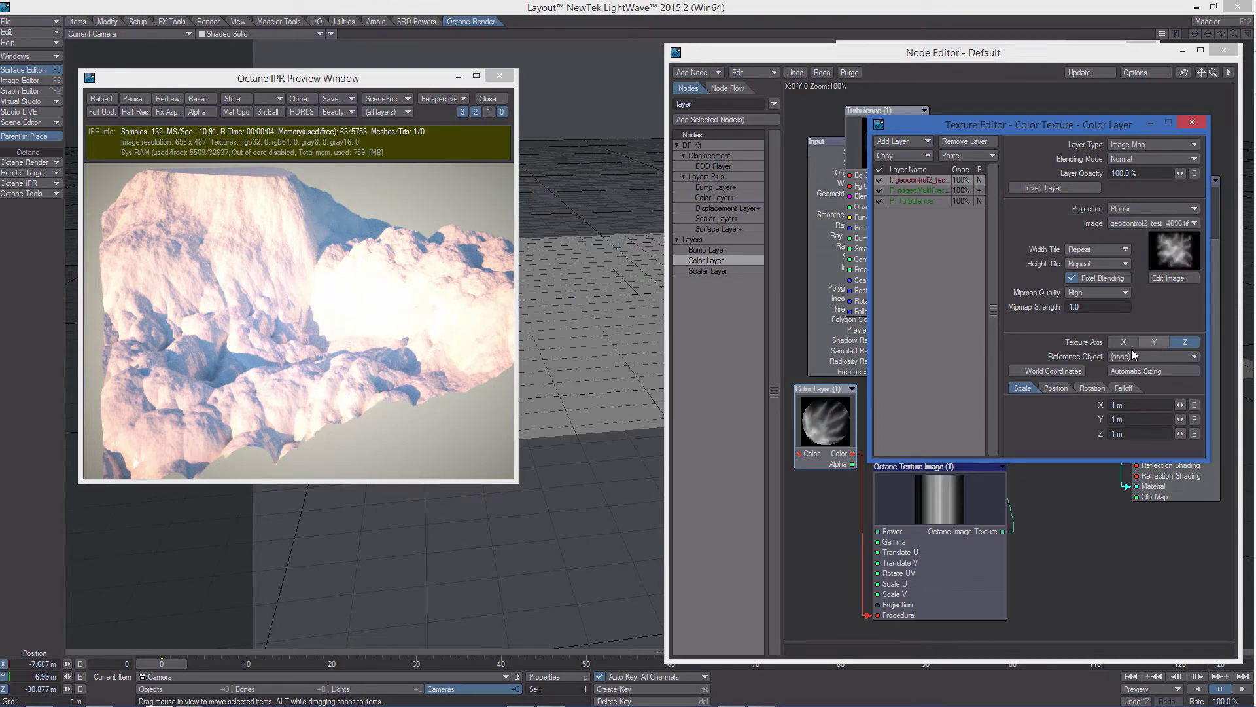
pyautogui.click(1153, 345)
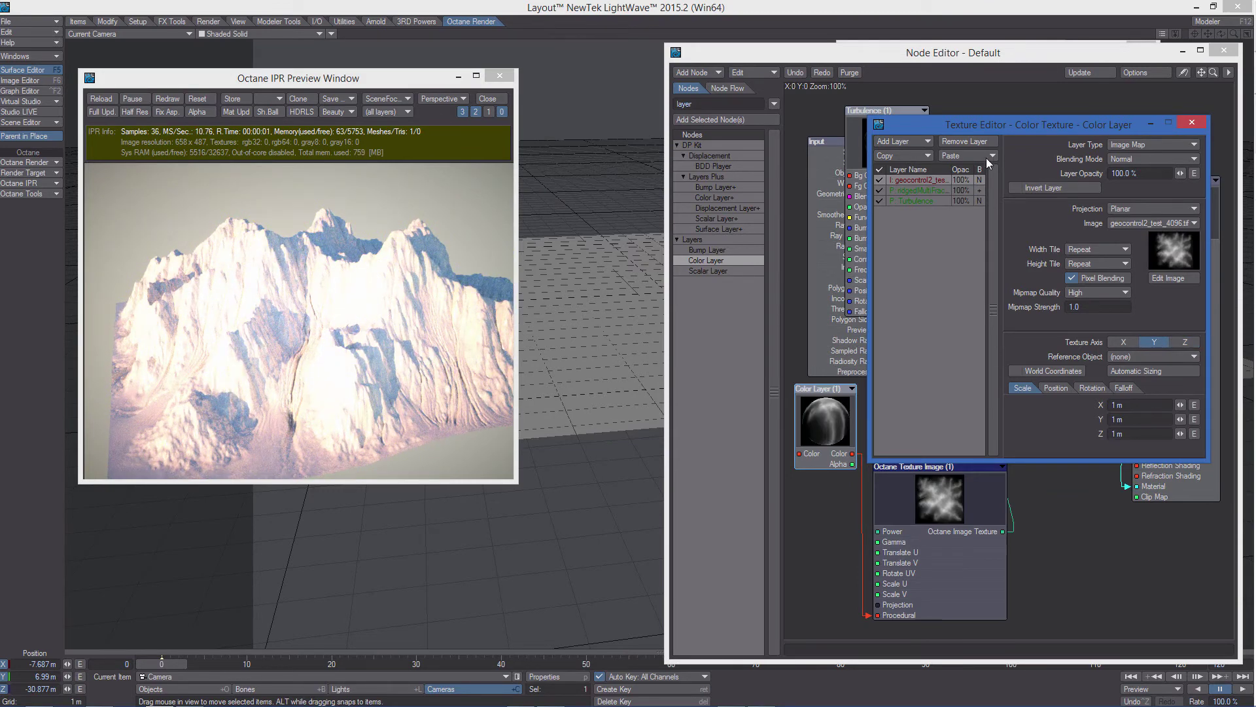
pyautogui.click(915, 198)
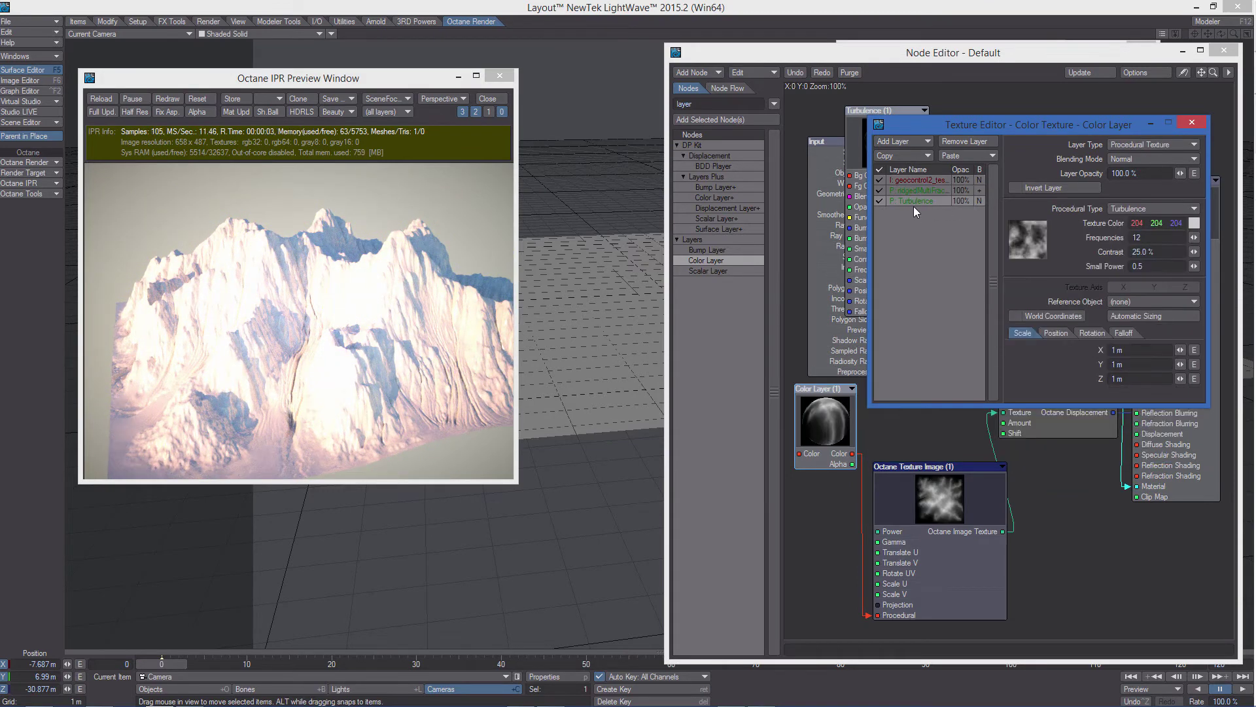
# Move the Turbulence layer to the top and try Multiply blending at 50%, then 20% opacity.
pyautogui.moveTo(914, 181); pyautogui.dragTo(915, 178)
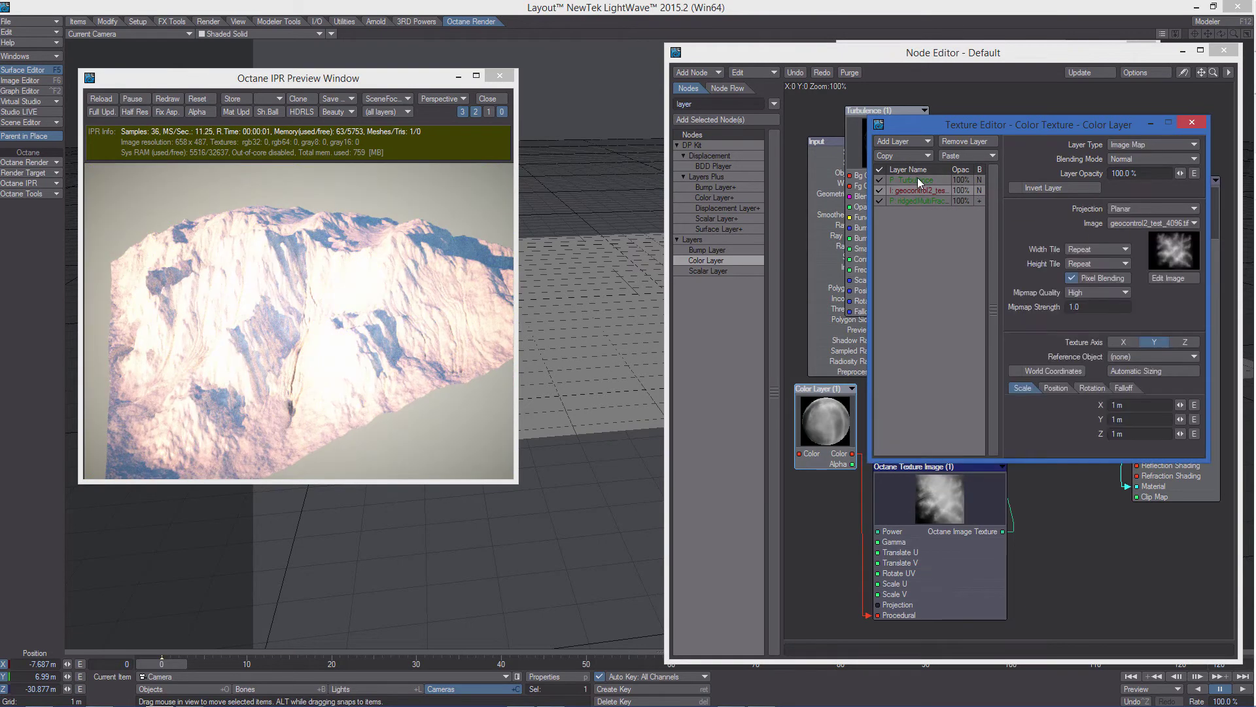
pyautogui.click(1129, 158)
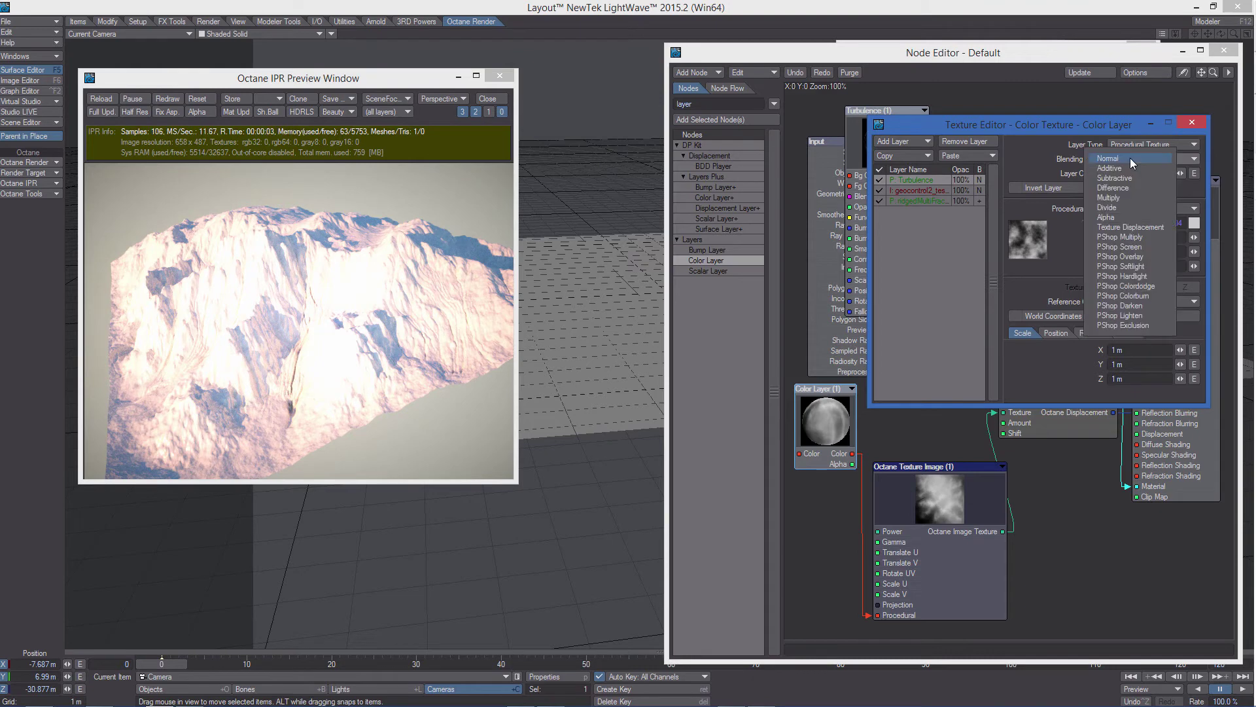
pyautogui.click(1128, 199)
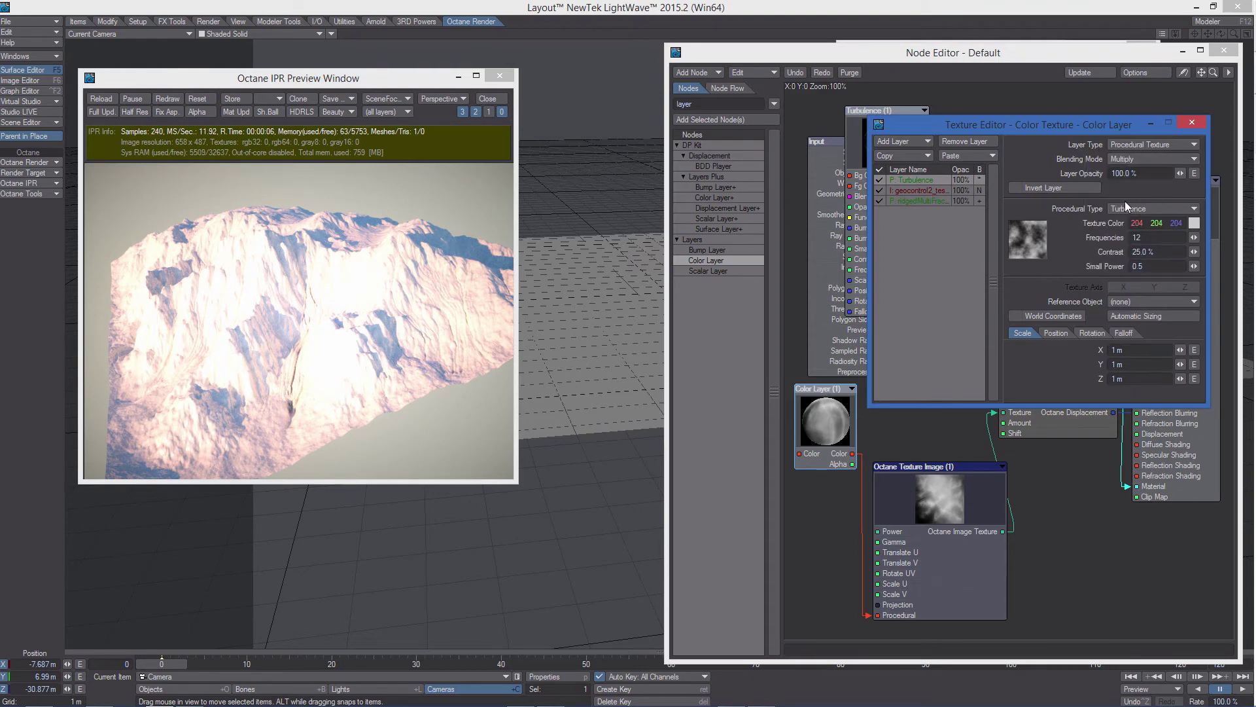
pyautogui.moveTo(393, 369); pyautogui.dragTo(367, 371)
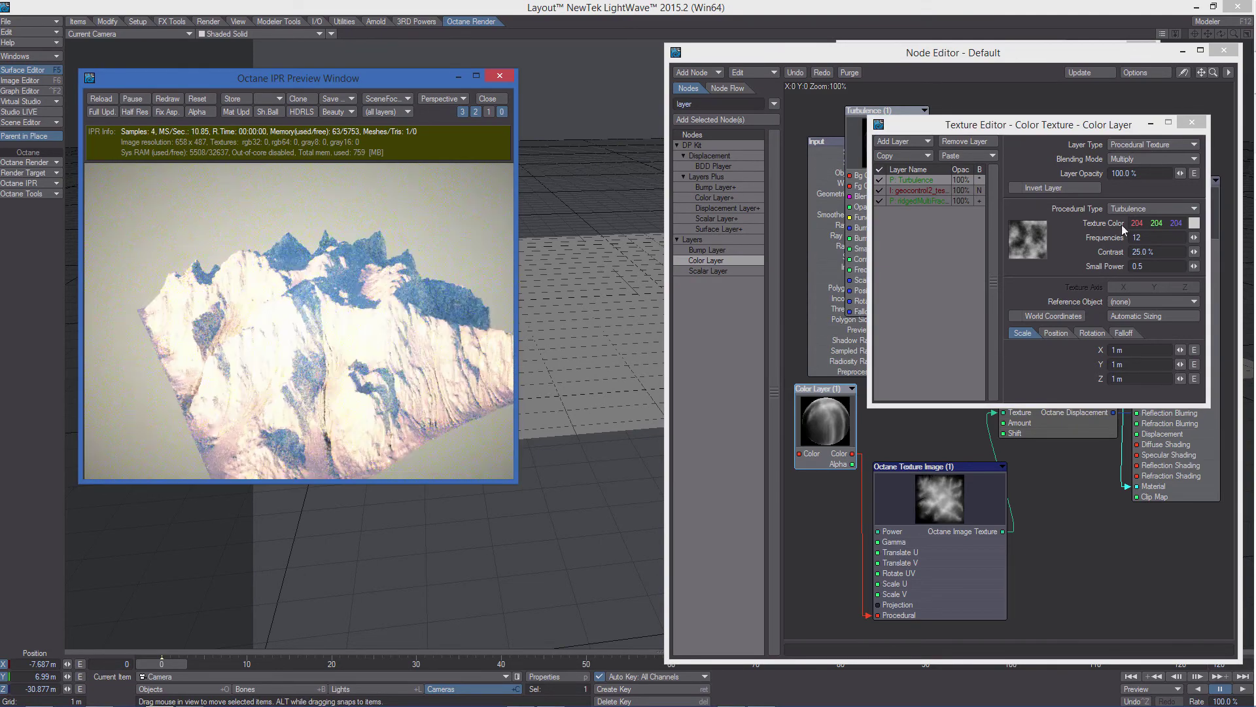
pyautogui.click(1137, 174)
pyautogui.write('50')
pyautogui.press('Return')
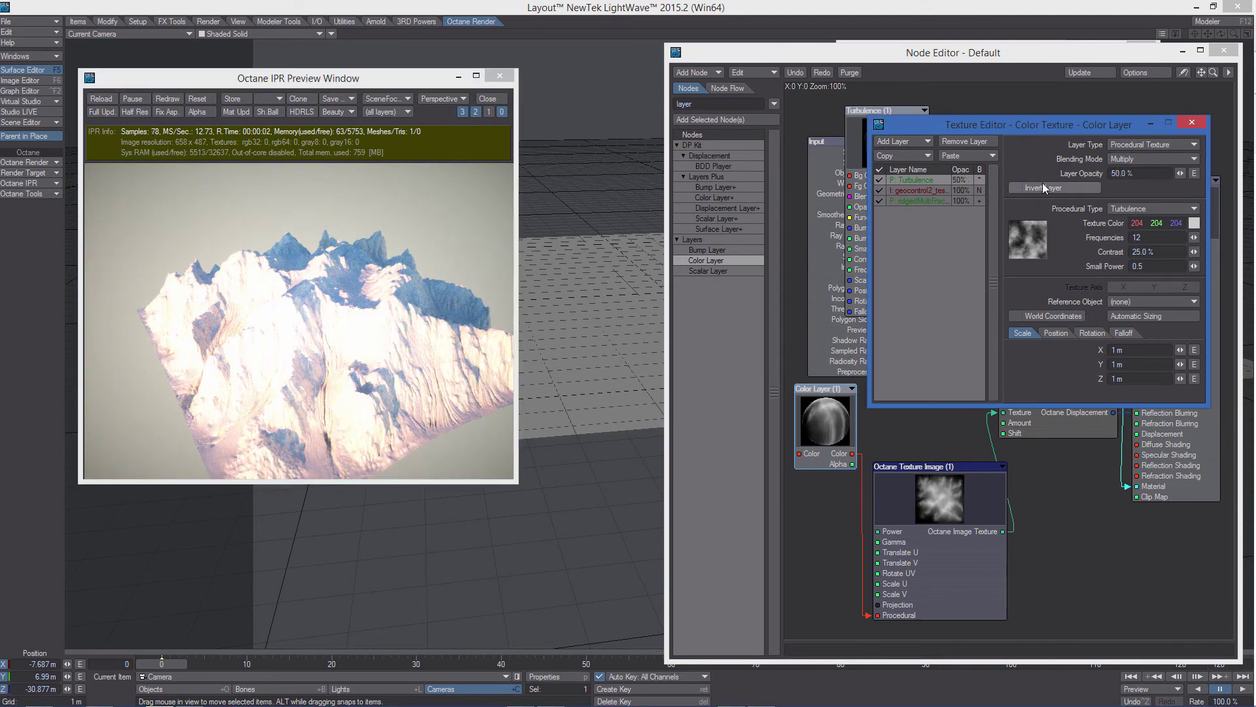
pyautogui.moveTo(382, 354); pyautogui.dragTo(359, 354)
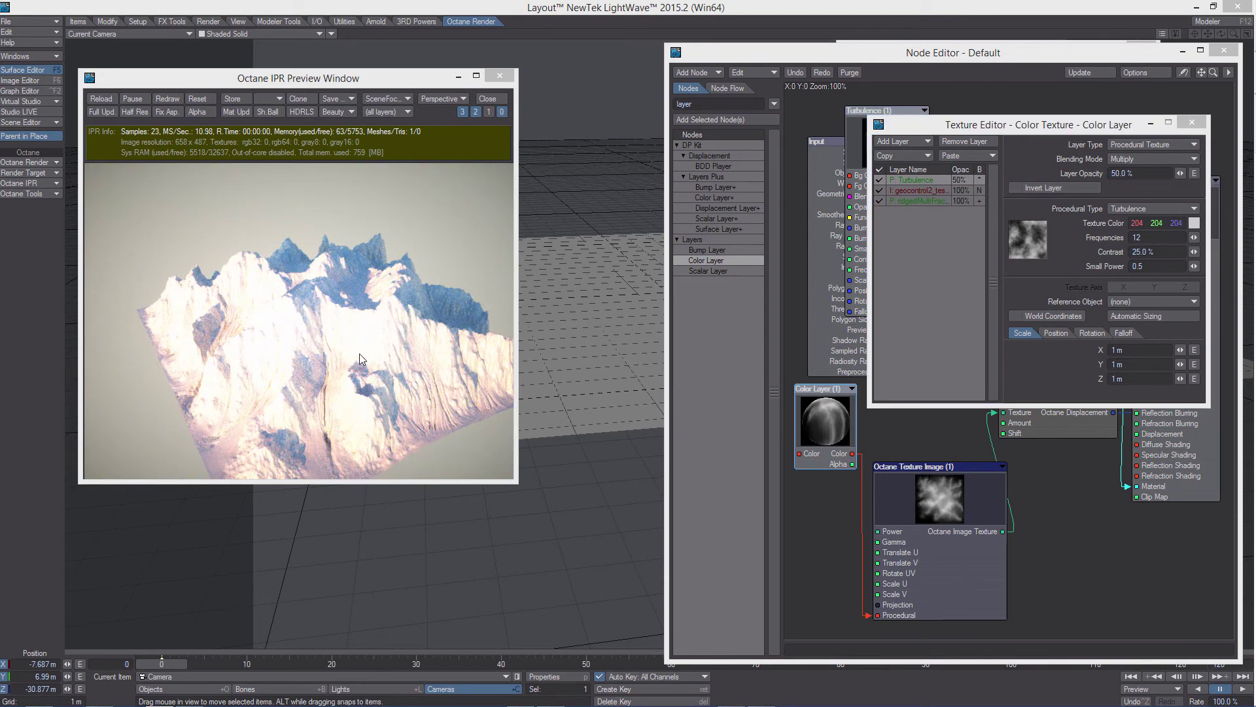
pyautogui.click(1154, 172)
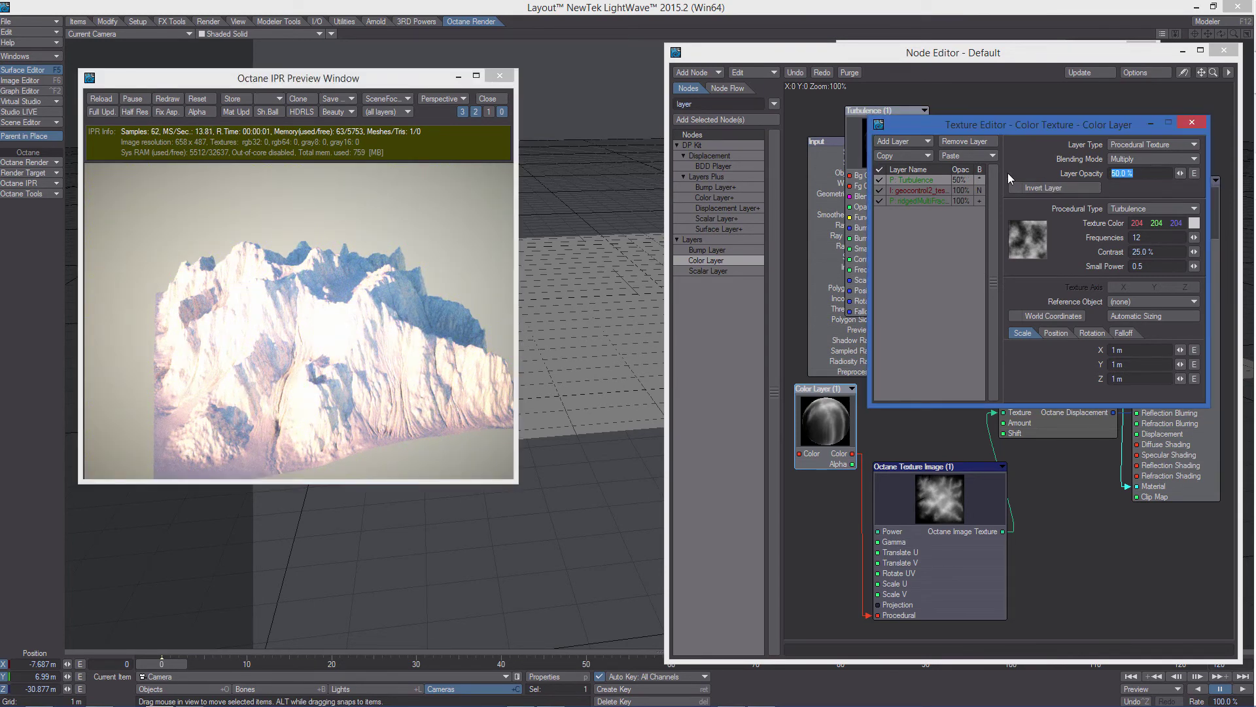
pyautogui.write('20')
pyautogui.press('Return')
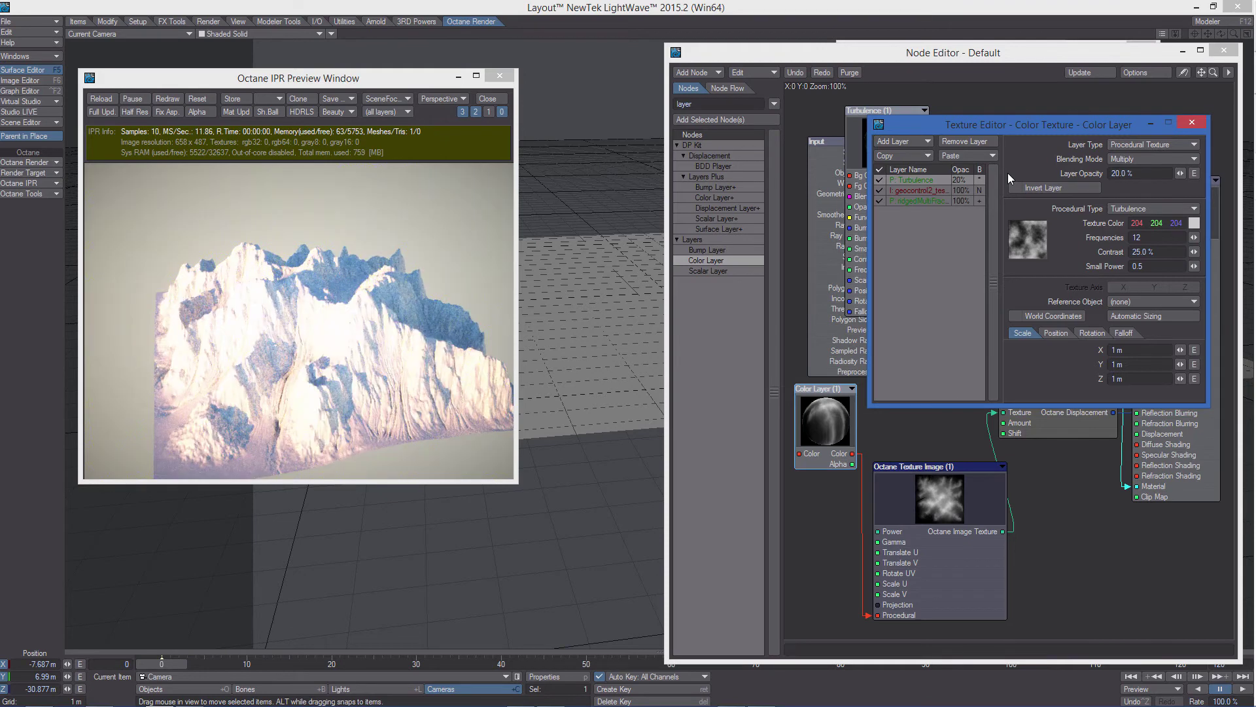
# Switch the Turbulence layer to Difference blending at 100% opacity.
pyautogui.click(1145, 158)
pyautogui.click(1143, 149)
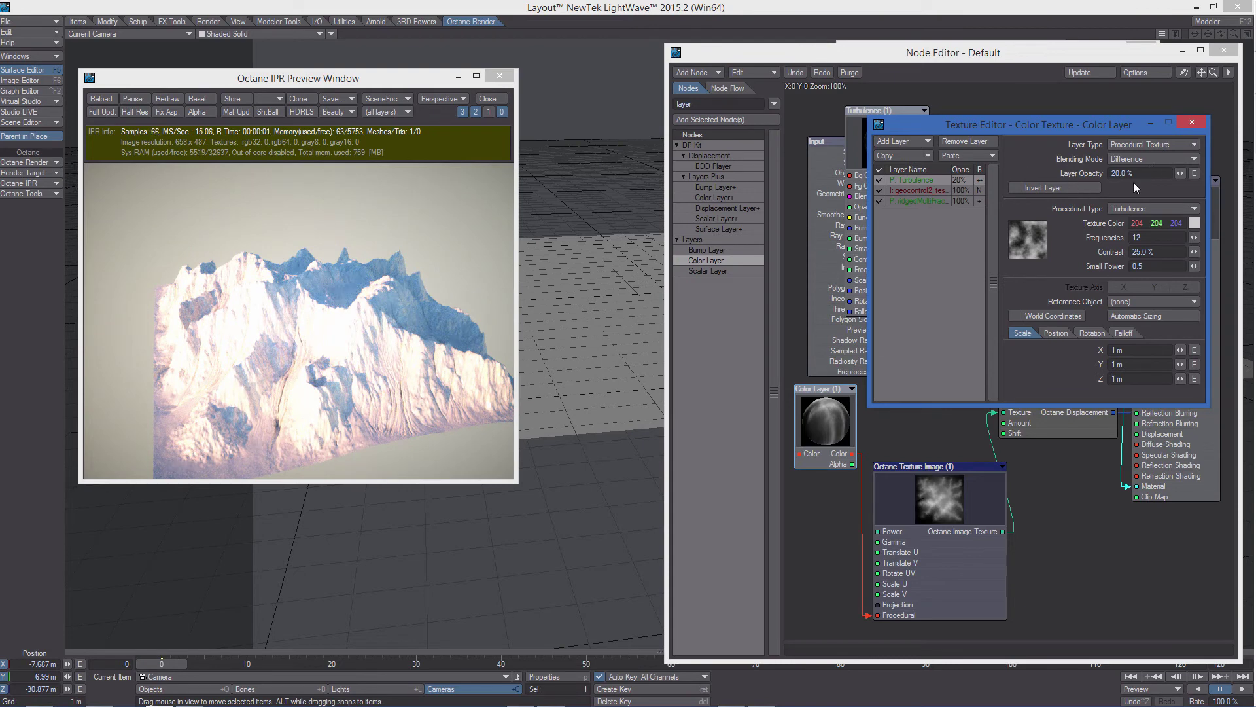
pyautogui.click(1149, 176)
pyautogui.write('100')
pyautogui.press('Return')
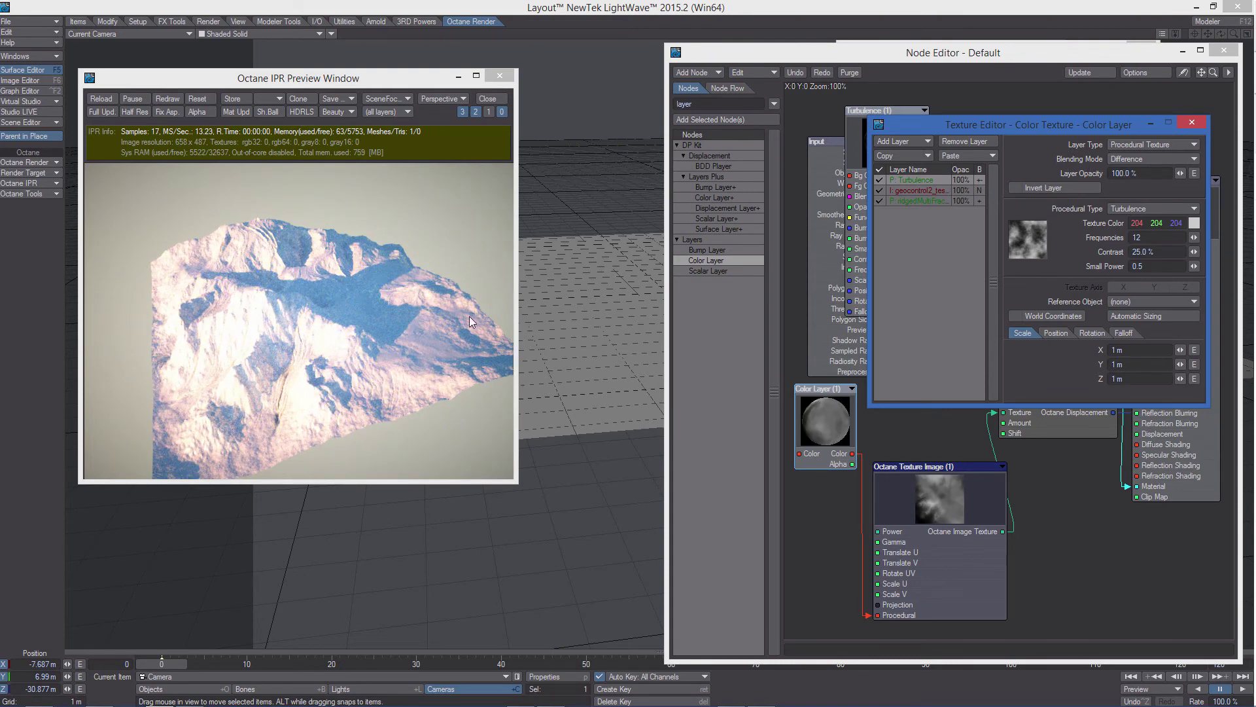
pyautogui.moveTo(307, 359)
pyautogui.mouseDown()
pyautogui.moveTo(335, 354)
pyautogui.moveTo(355, 370)
pyautogui.moveTo(313, 356)
pyautogui.moveTo(307, 391)
pyautogui.moveTo(348, 372)
pyautogui.moveTo(297, 316)
pyautogui.moveTo(327, 251)
pyautogui.moveTo(305, 341)
pyautogui.mouseUp()
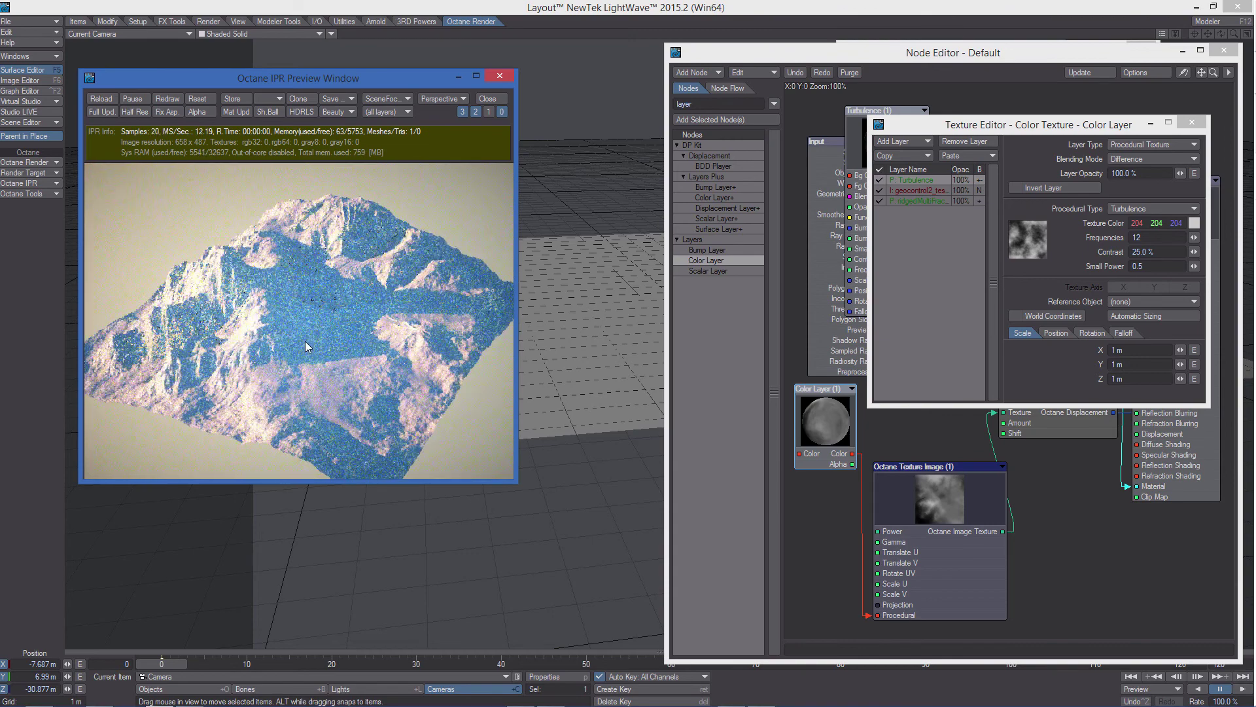
pyautogui.click(881, 179)
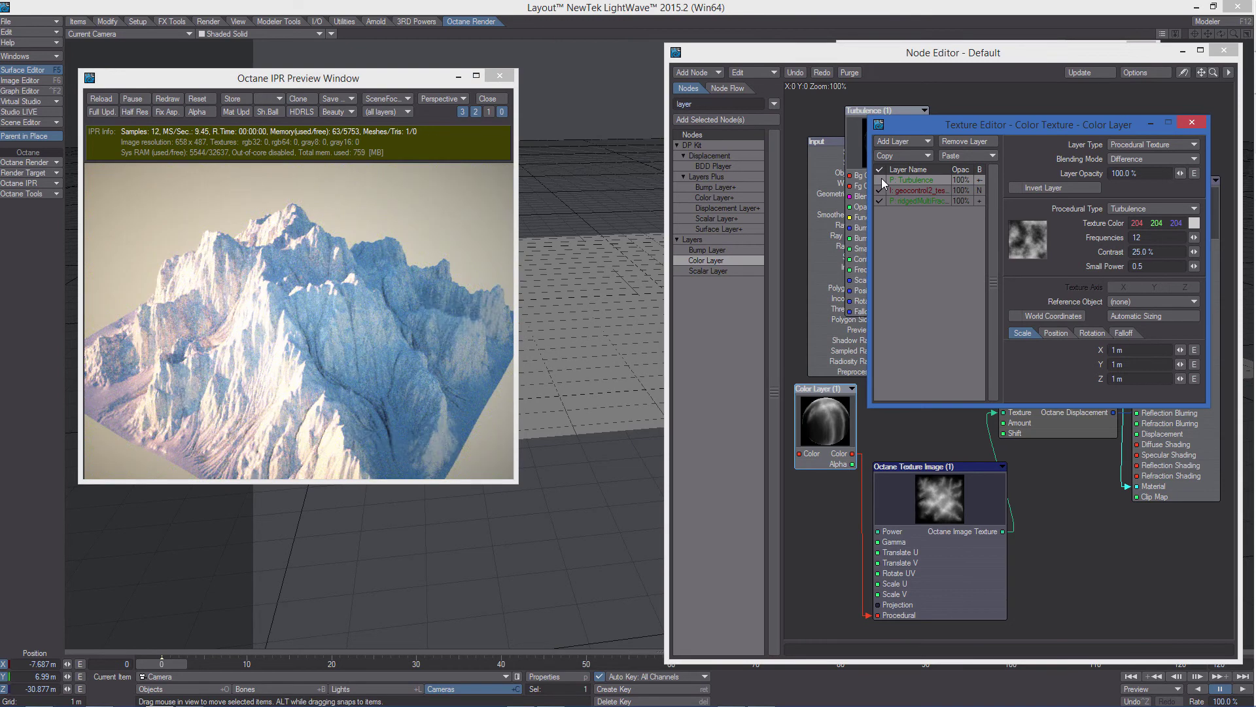
pyautogui.click(880, 190)
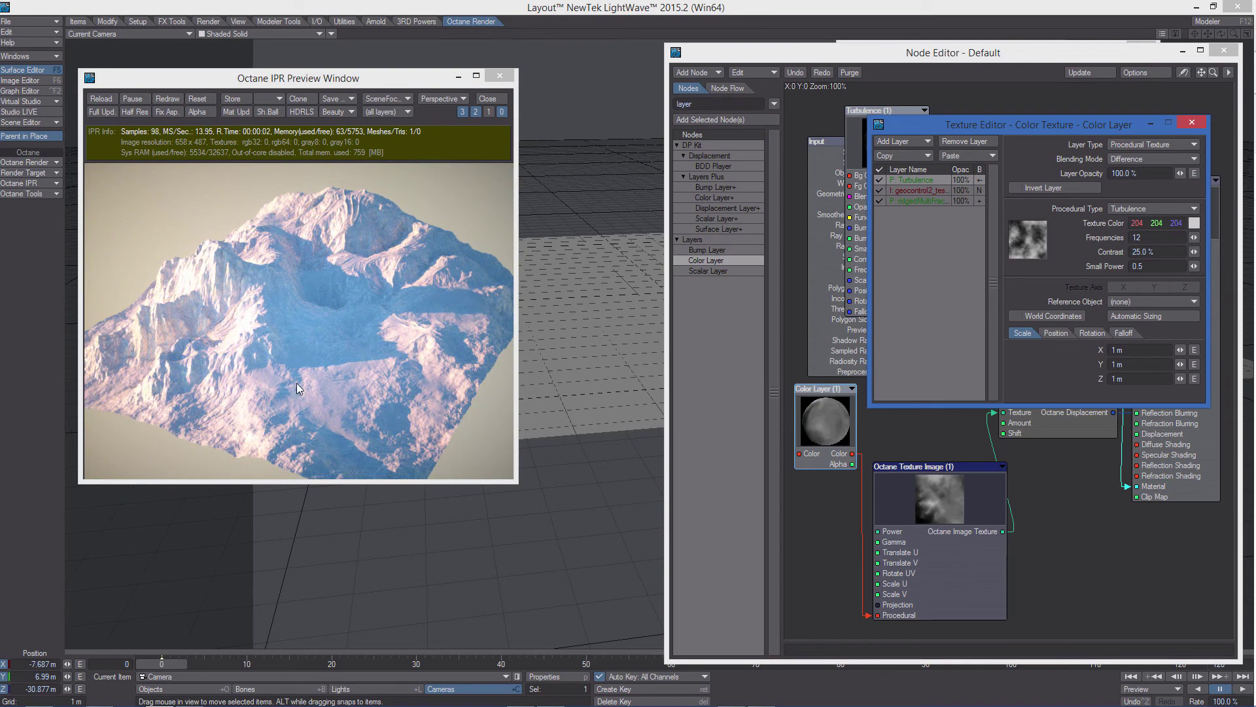
pyautogui.moveTo(296, 383); pyautogui.dragTo(364, 378)
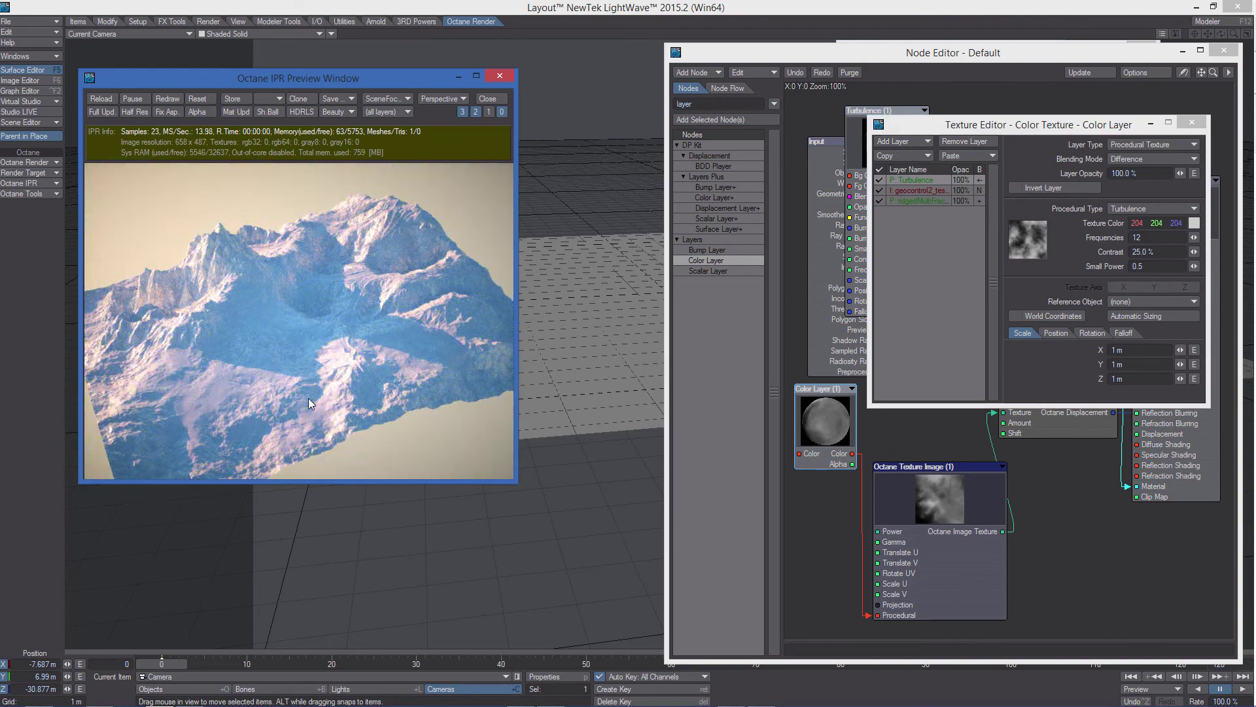